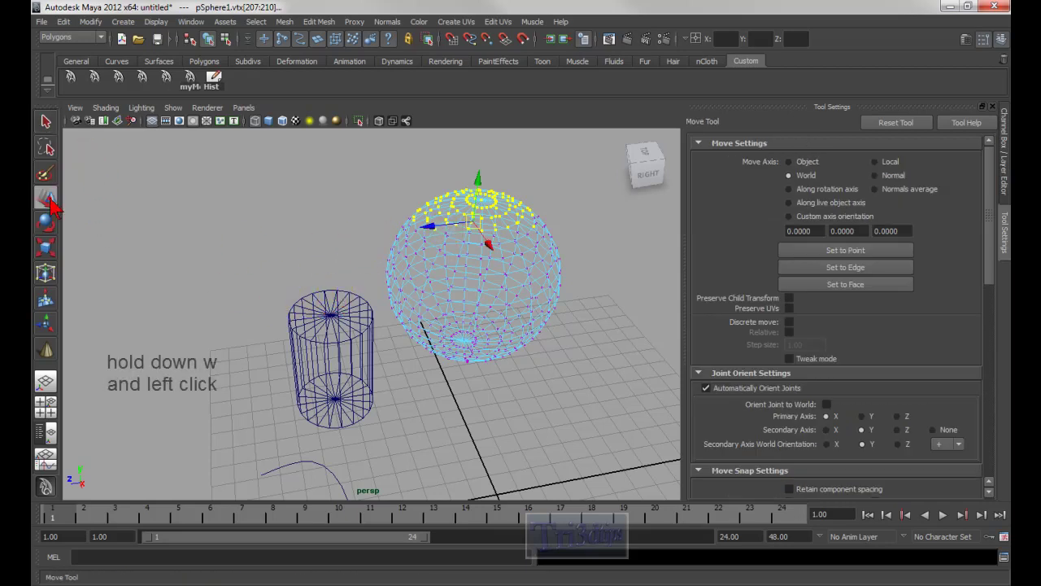
Step: Bring up the Move tool's marking menu, close its settings and open them again
key("w")
left_click(294, 251)
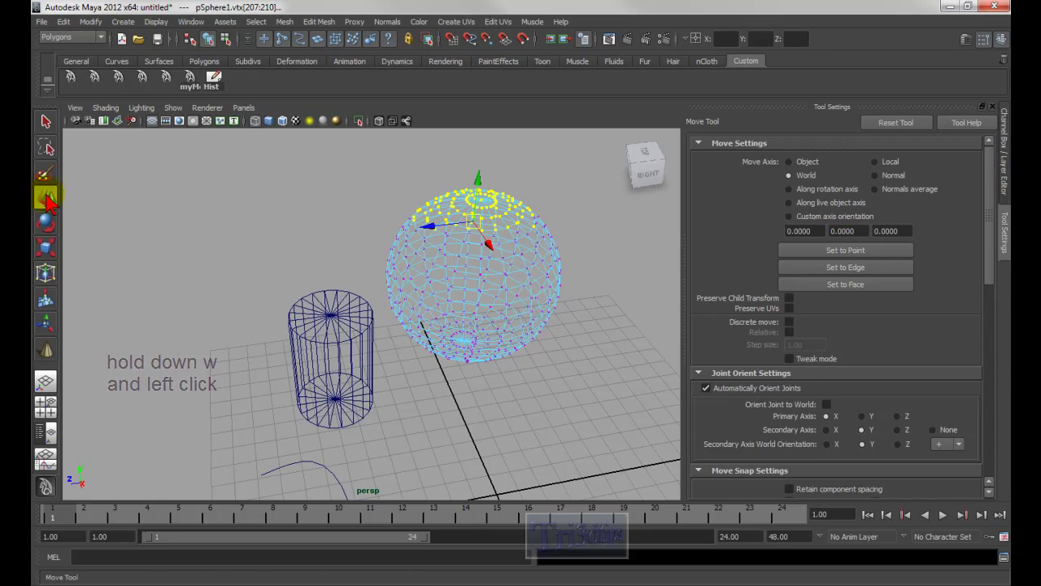
left_click(992, 108)
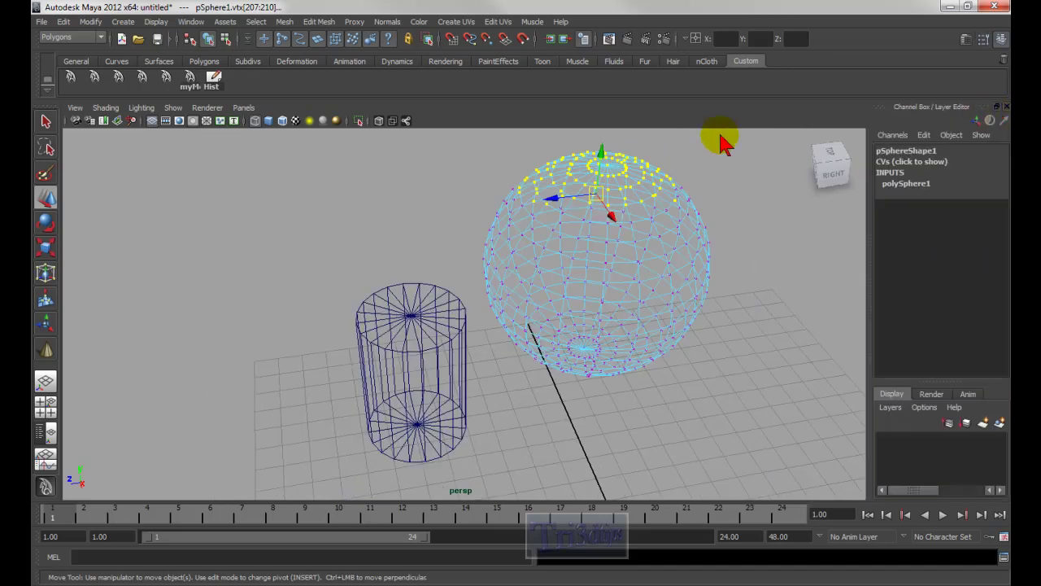
double_click(49, 197)
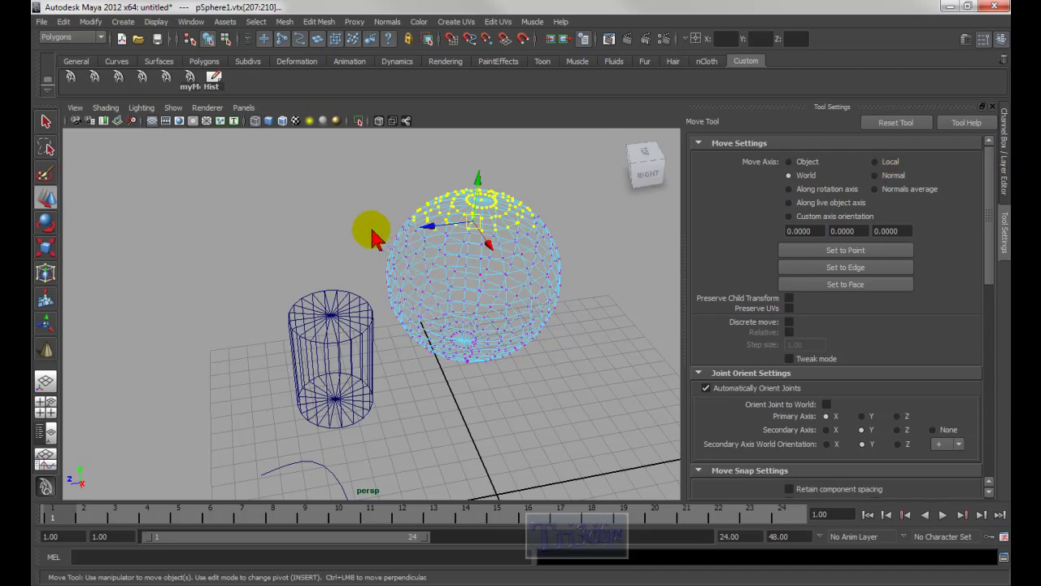
Step: Compare the Move tool's marking menu options with its settings, down to the Reflection Settings
left_click(314, 244)
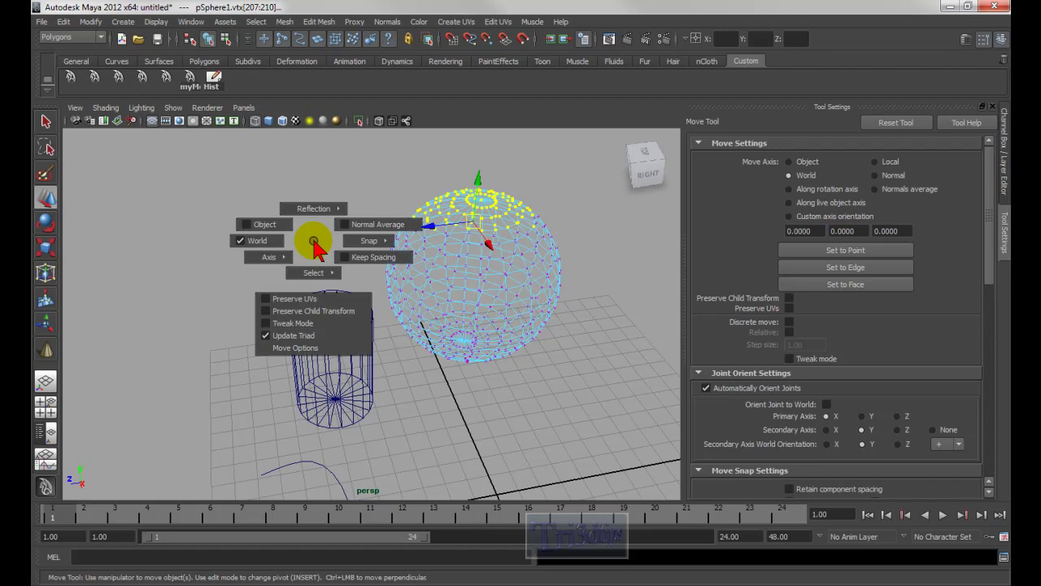
left_click_drag(313, 243, 312, 244)
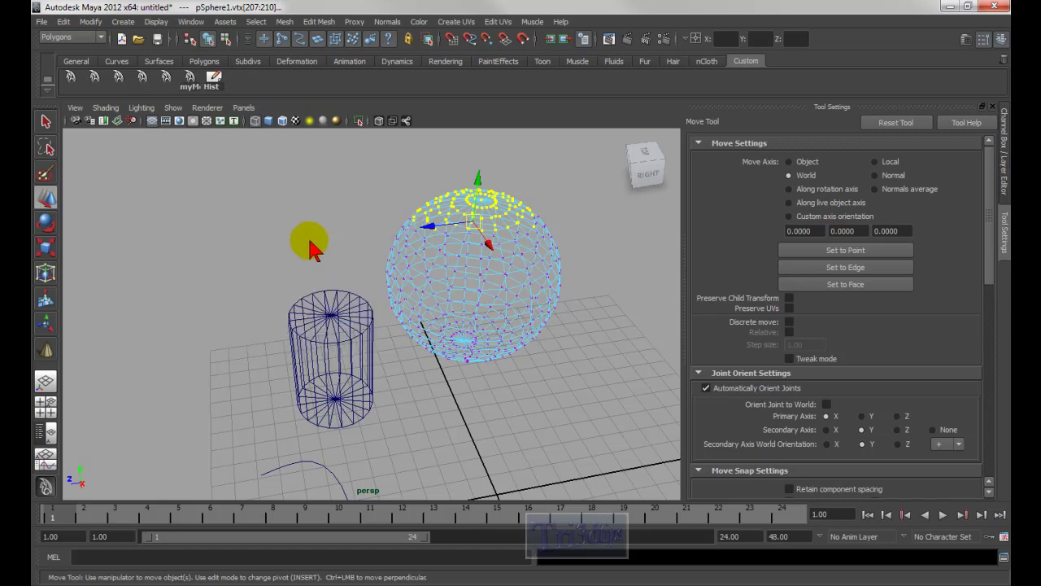
left_click_drag(993, 244, 895, 453)
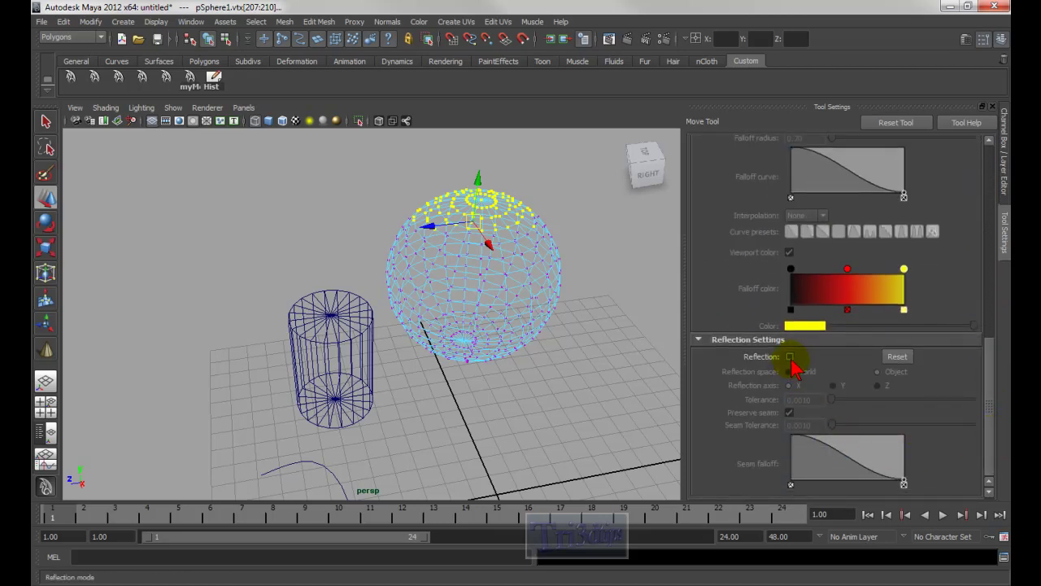
left_click_drag(309, 245, 257, 239)
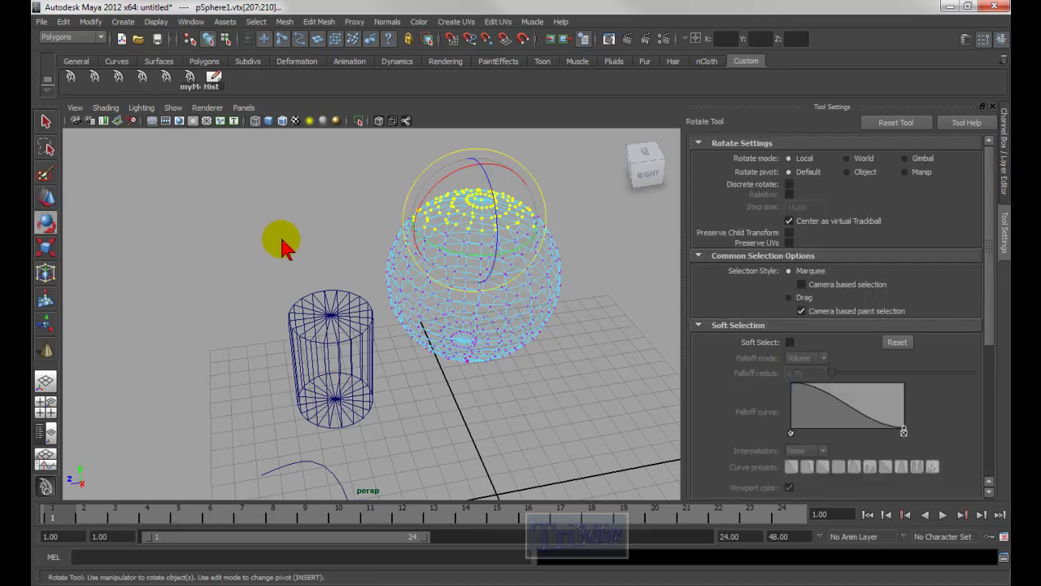
Step: Activate the Rotate tool and the Scale tool in turn and bring up each one's marking menu
left_click(50, 204)
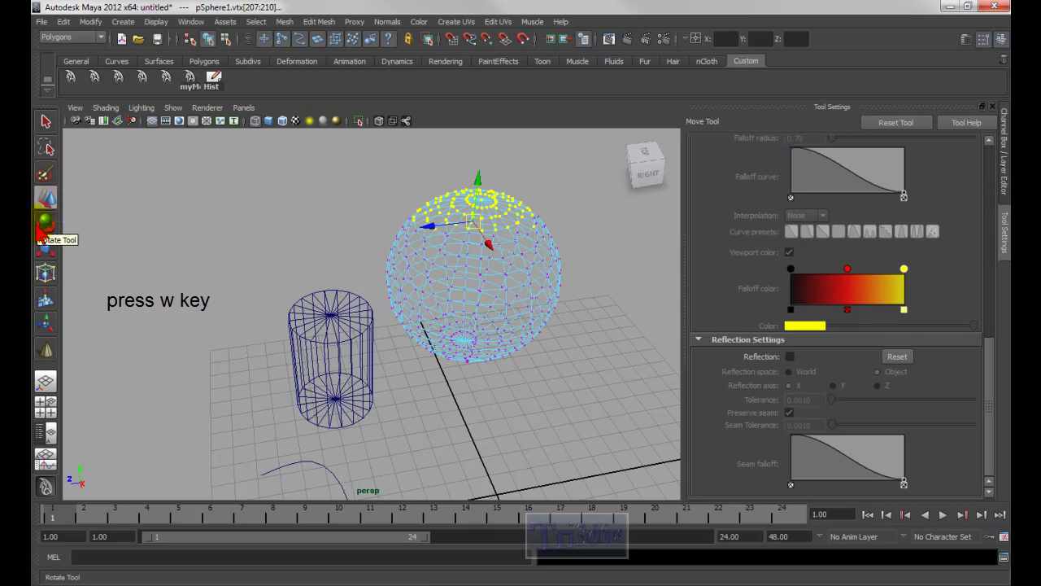
left_click(46, 226)
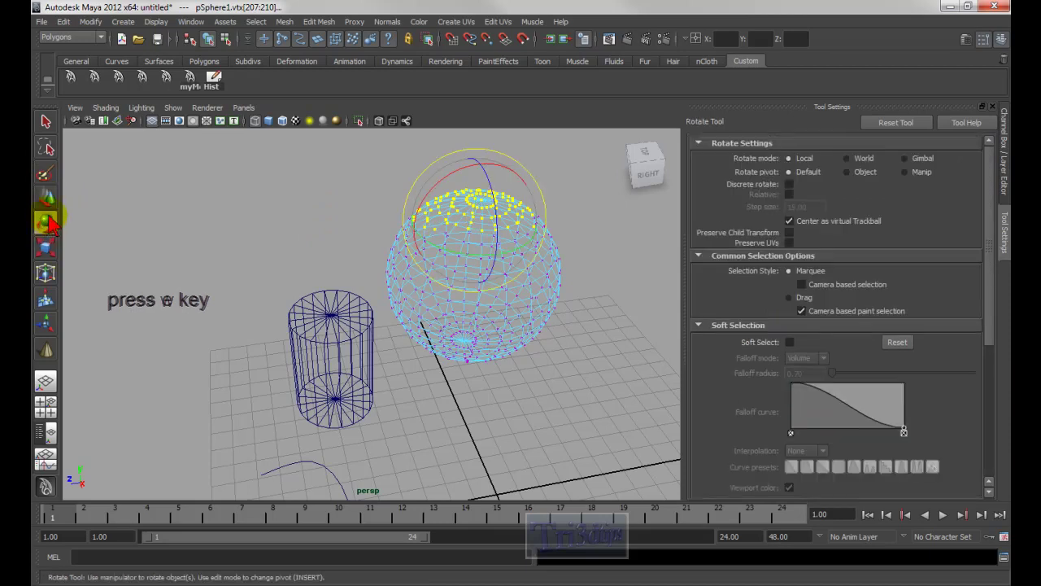
key("e")
left_click(307, 259)
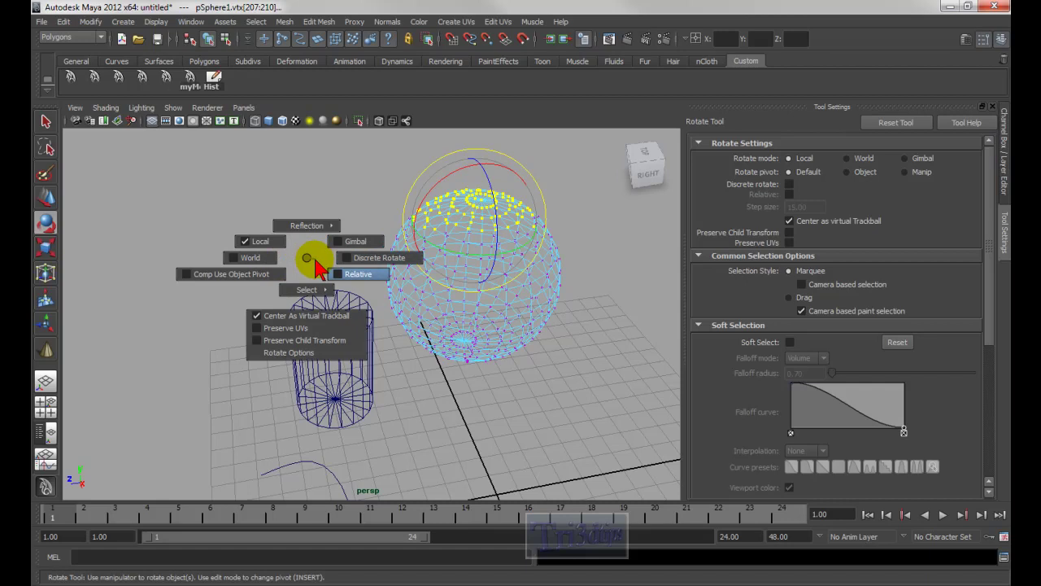
left_click(46, 250)
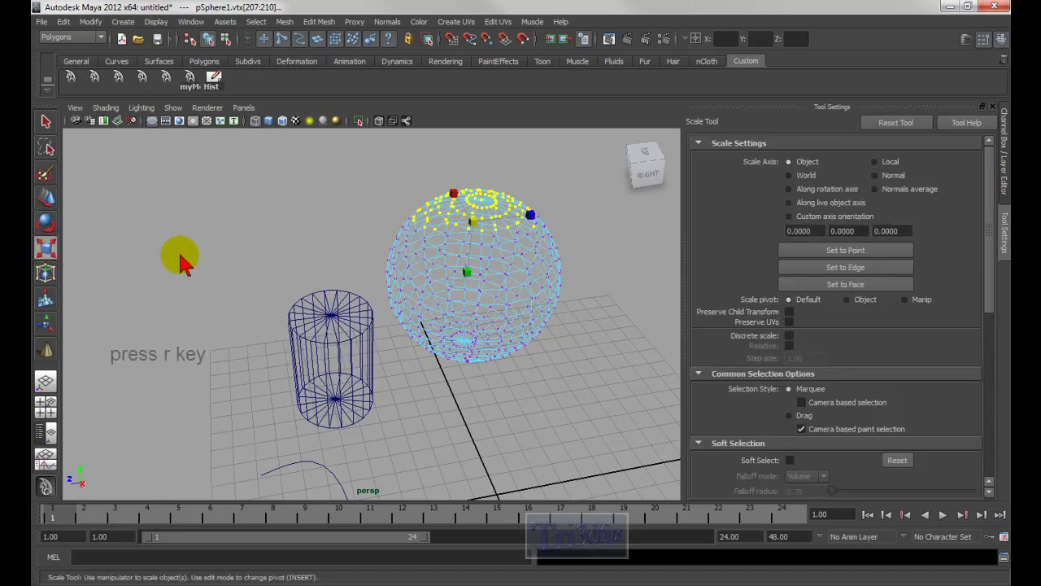
left_click(270, 260)
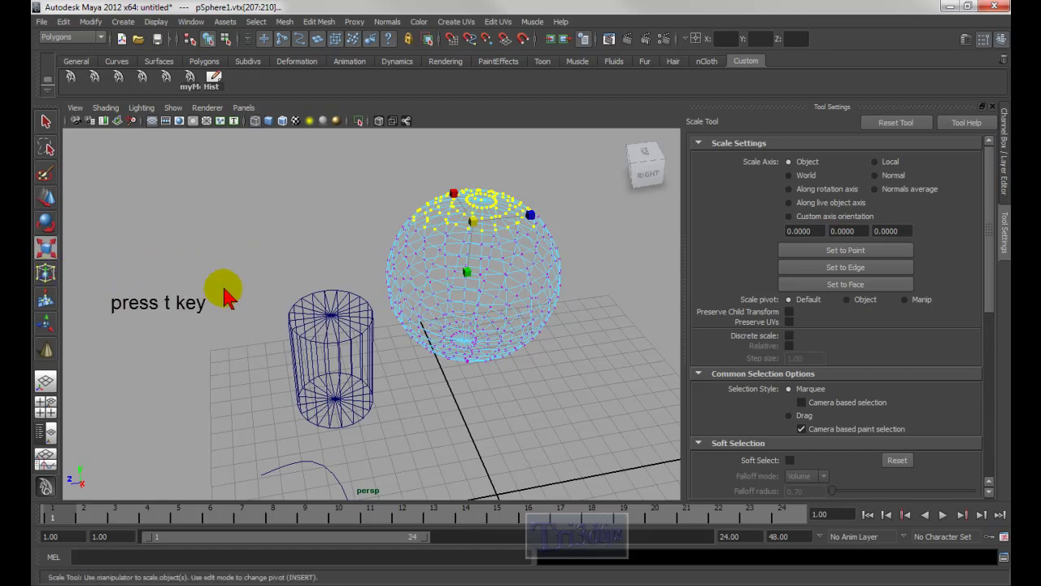
Step: Return the sphere to object mode, select it whole and activate the Show Manipulator tool
right_click_drag(516, 253, 582, 238)
left_click(539, 267)
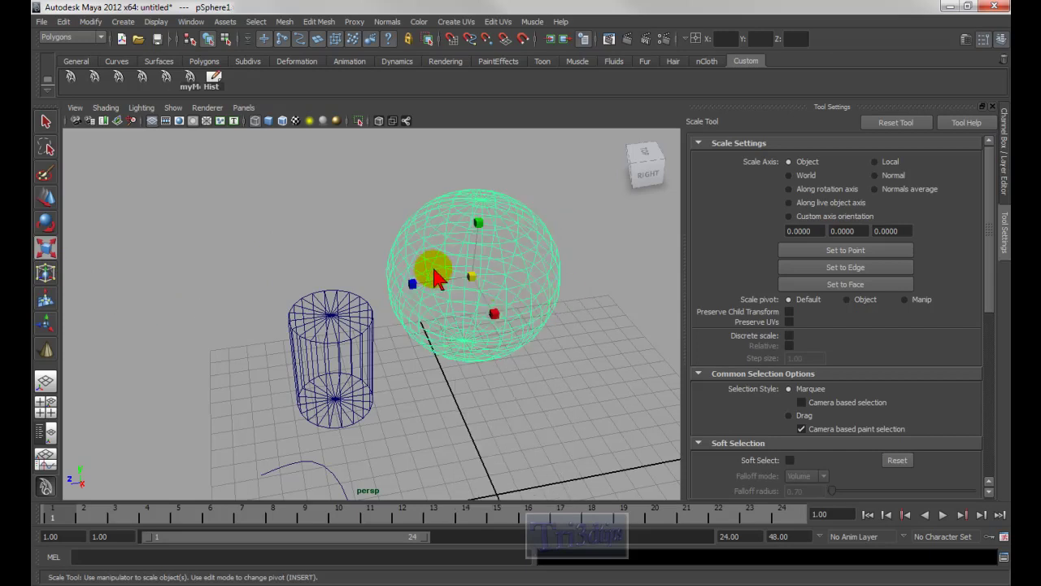
key("t")
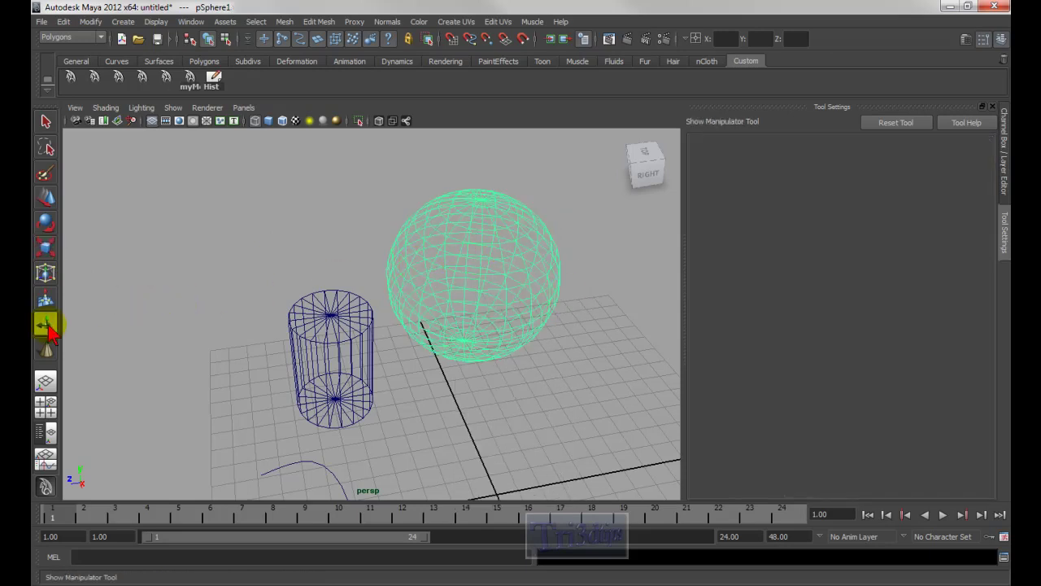
Step: Create a spot light in the scene with its default options
right_click_drag(437, 290, 209, 193, "alt")
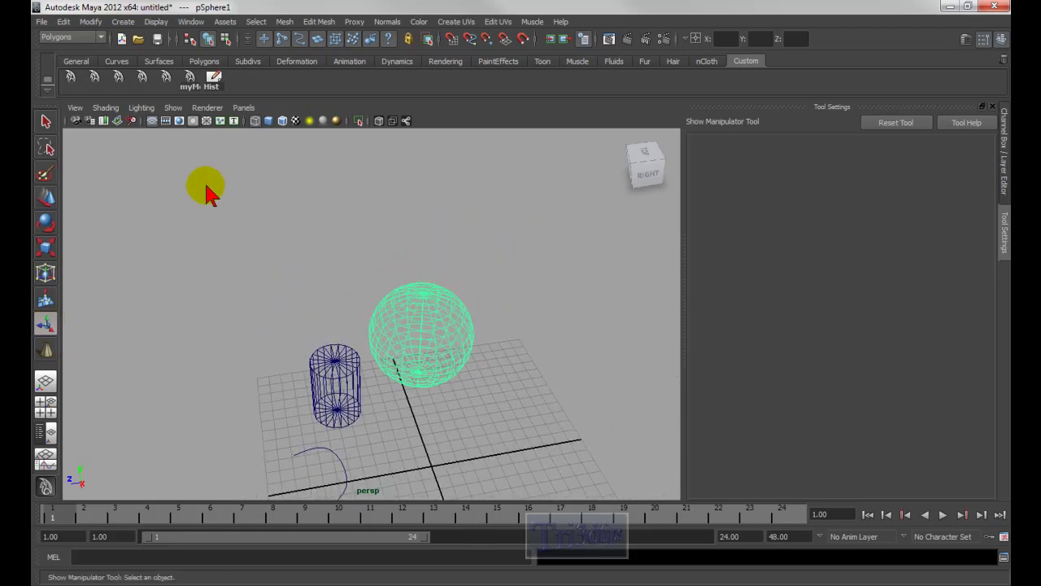
left_click(124, 22)
mouse_move(167, 96)
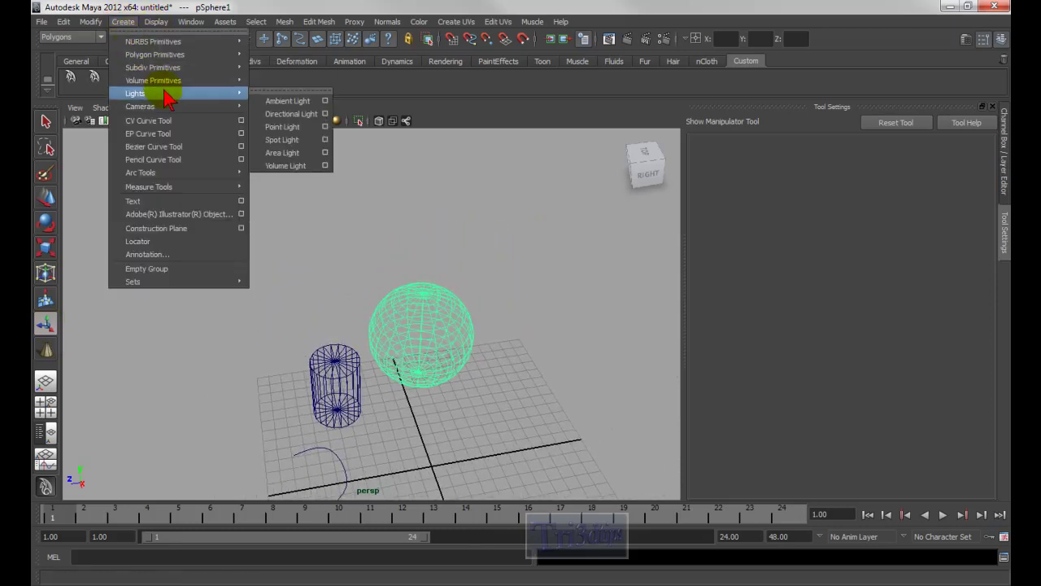
left_click(283, 144)
mouse_move(495, 444)
left_mouse_down()
mouse_move(474, 460)
mouse_move(483, 447)
left_mouse_up()
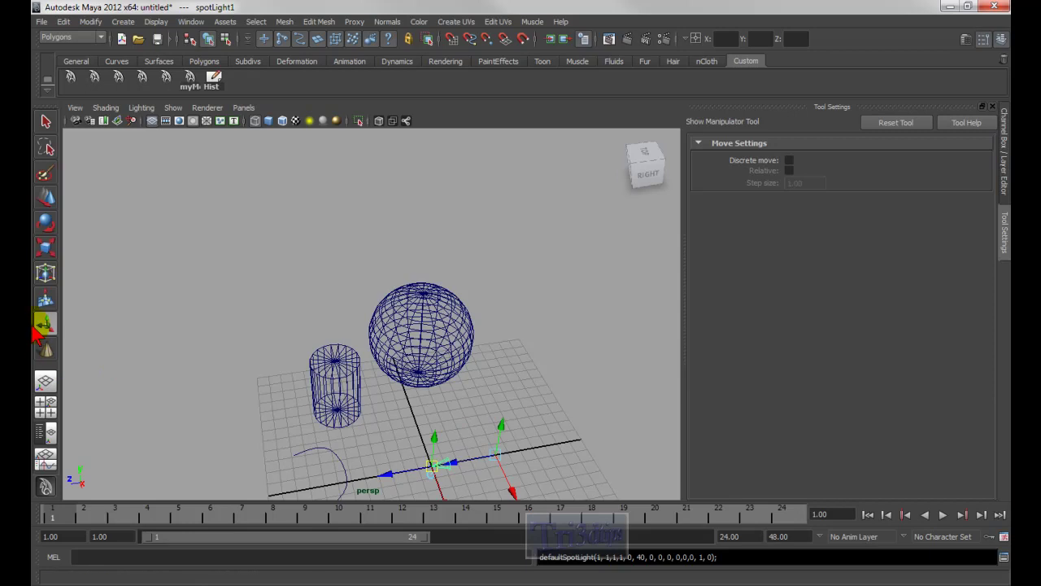
Step: Move the spot light up to about 16.3 cm in Y and out to about 11.8 cm in Z
left_click(46, 222)
left_click(47, 202)
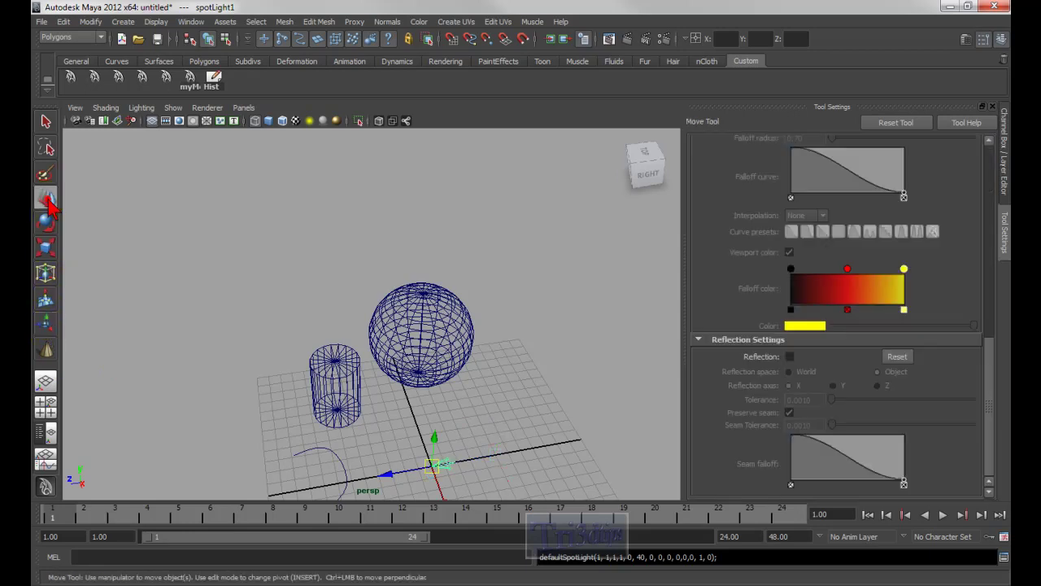
left_click_drag(432, 441, 435, 239)
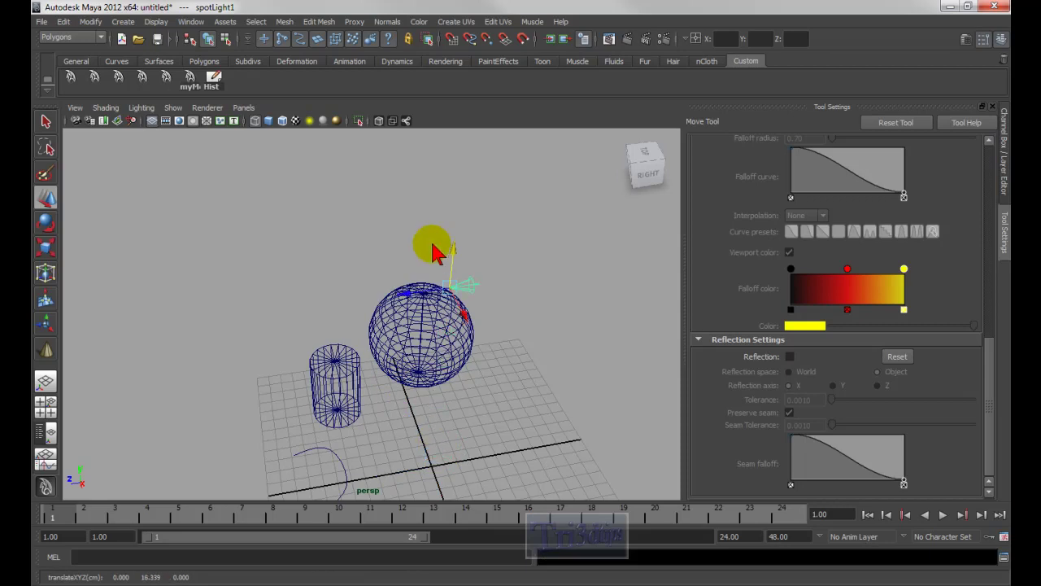
left_click_drag(415, 296, 202, 280)
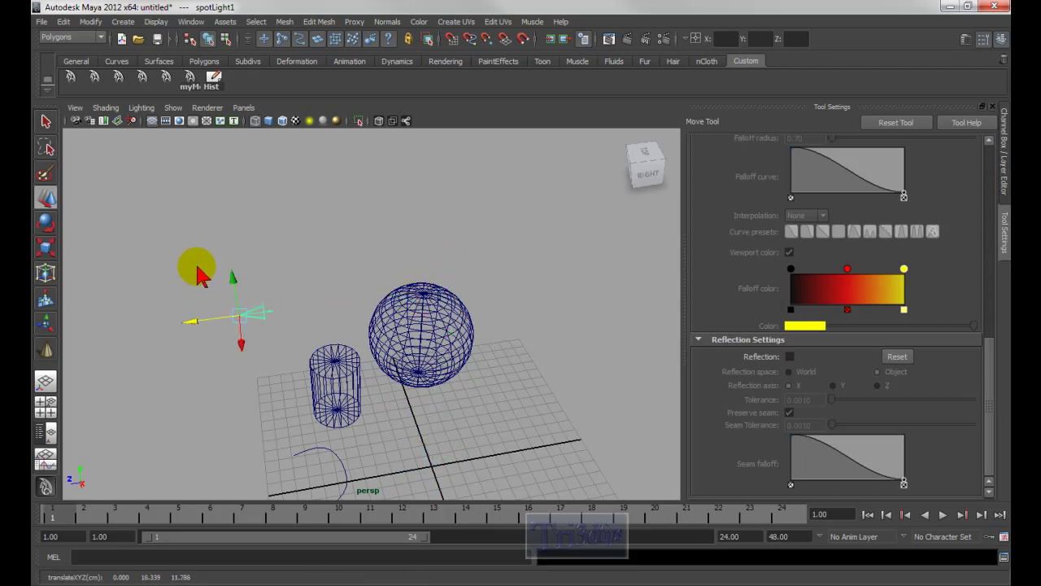
Step: Display the scene smooth shaded and show the spot light's position and target handles with the Show Manipulator tool
key("5")
mouse_move(271, 279)
left_mouse_down("alt")
mouse_move(320, 262)
mouse_move(267, 258)
mouse_move(242, 271)
mouse_move(251, 266)
left_mouse_up("alt")
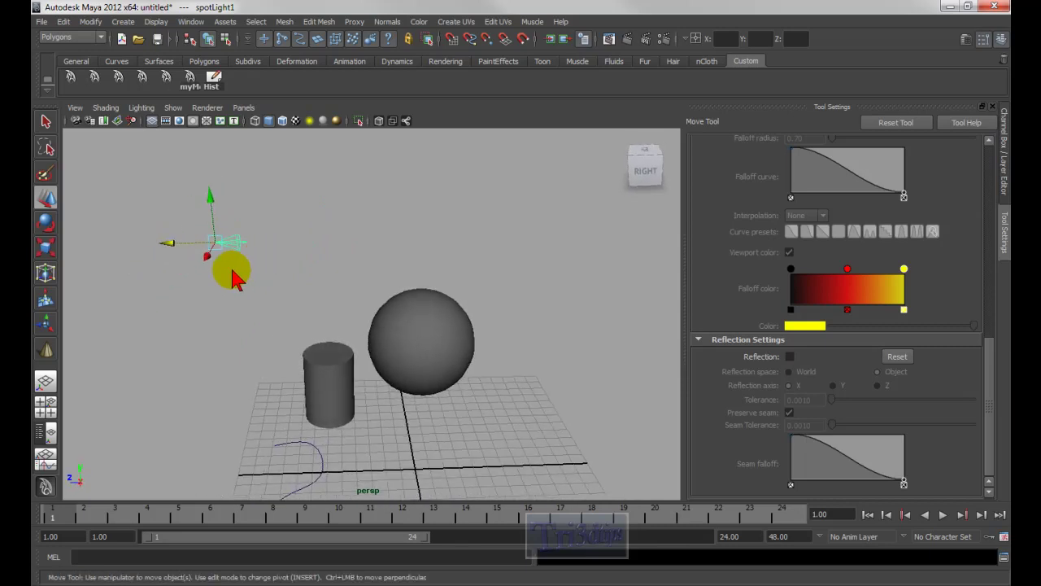
left_click(46, 324)
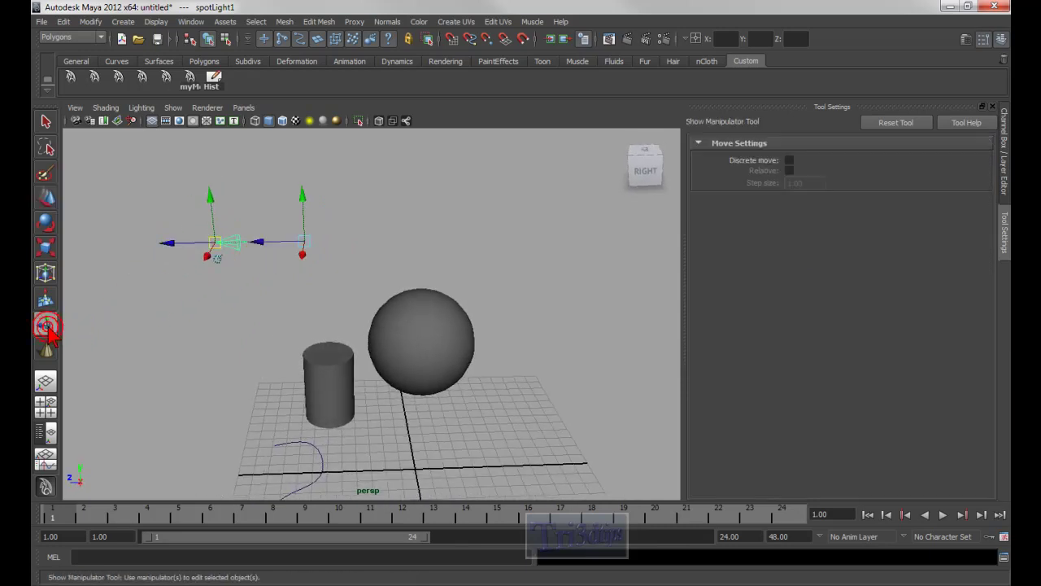
left_click_drag(284, 246, 272, 272, "alt")
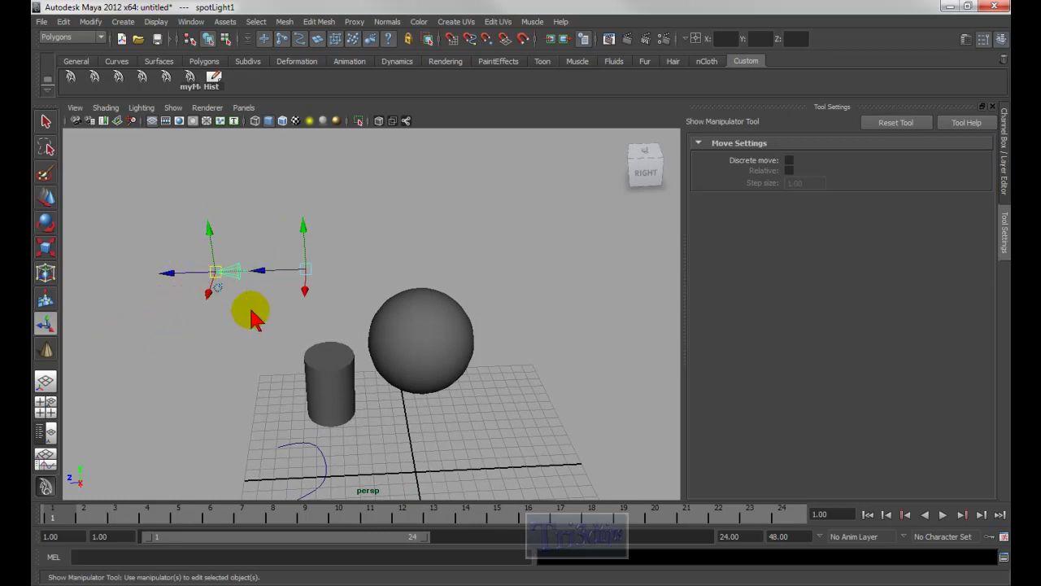
Step: Aim the spot light at the sphere by moving its target handle onto the sphere with the Show Manipulator tool
left_click(46, 201)
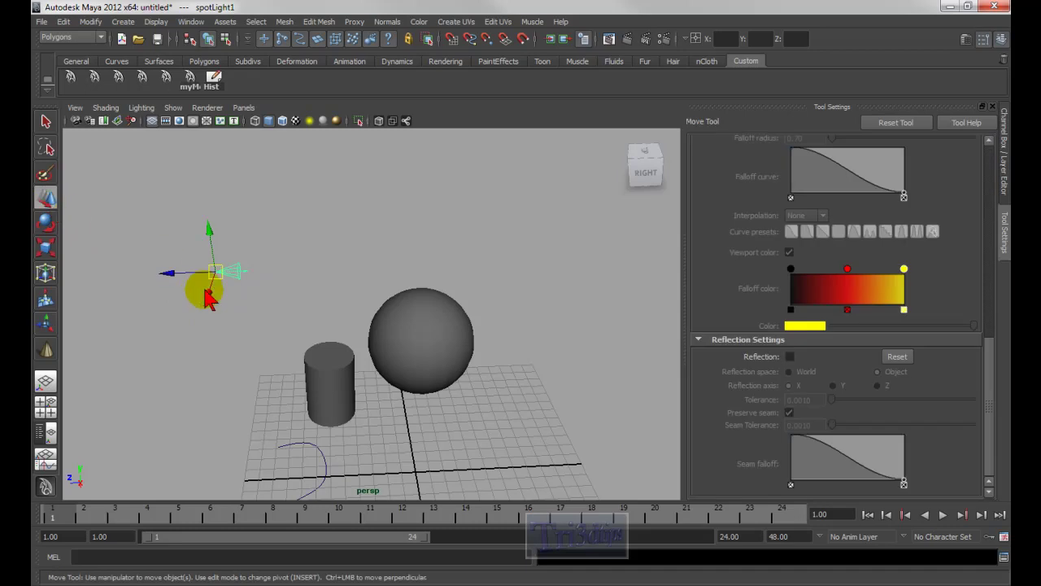
key("t")
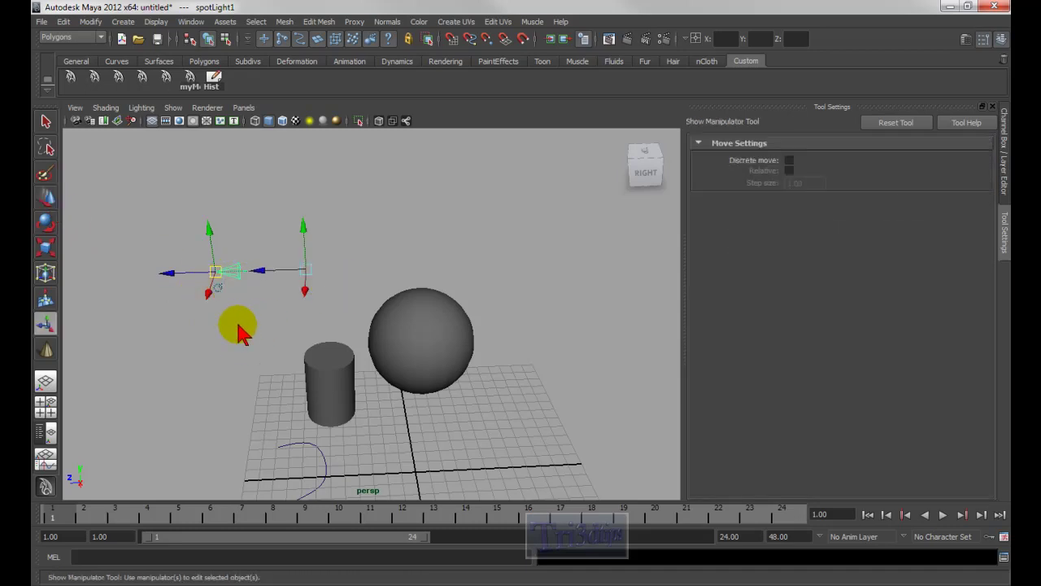
left_click_drag(301, 275, 553, 318)
left_click_drag(439, 305, 325, 251)
left_click_drag(383, 274, 396, 333)
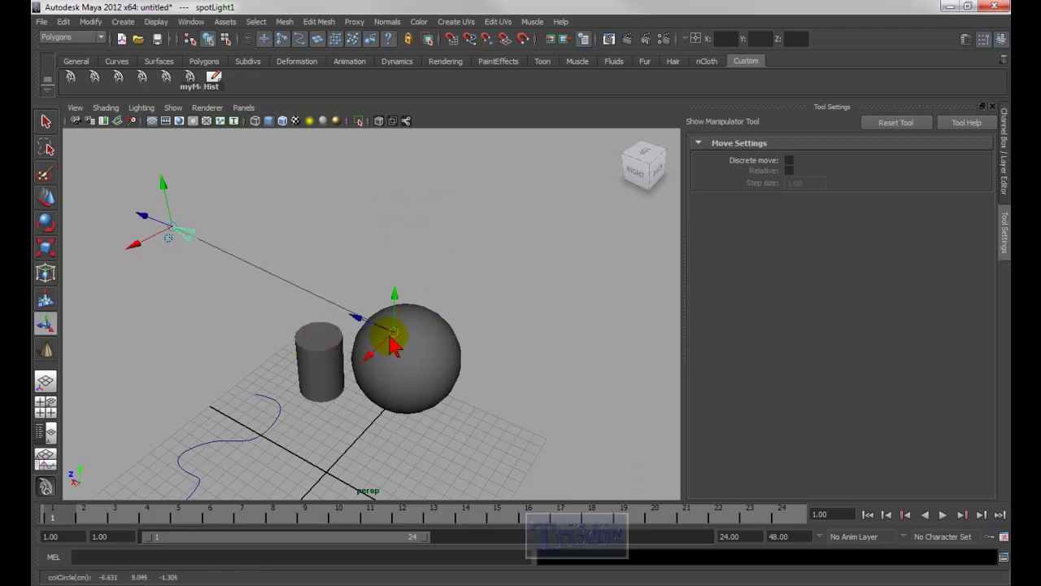
Step: Turn on Wireframe on Shaded and slide the spot light's target along an edge of the sphere with curve snapping
left_click(105, 109)
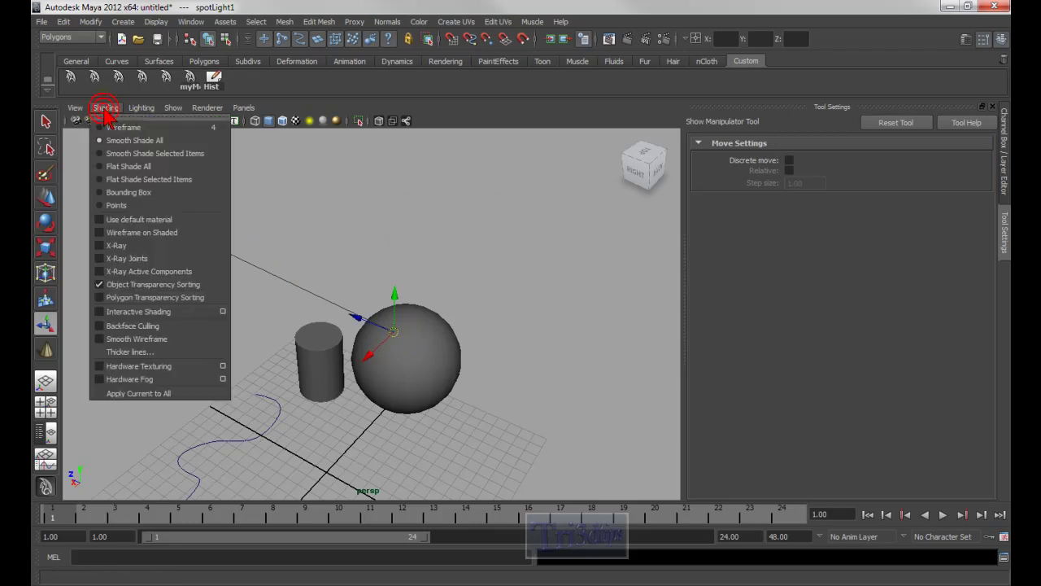
left_click(163, 234)
right_click_drag(389, 342, 597, 399, "alt")
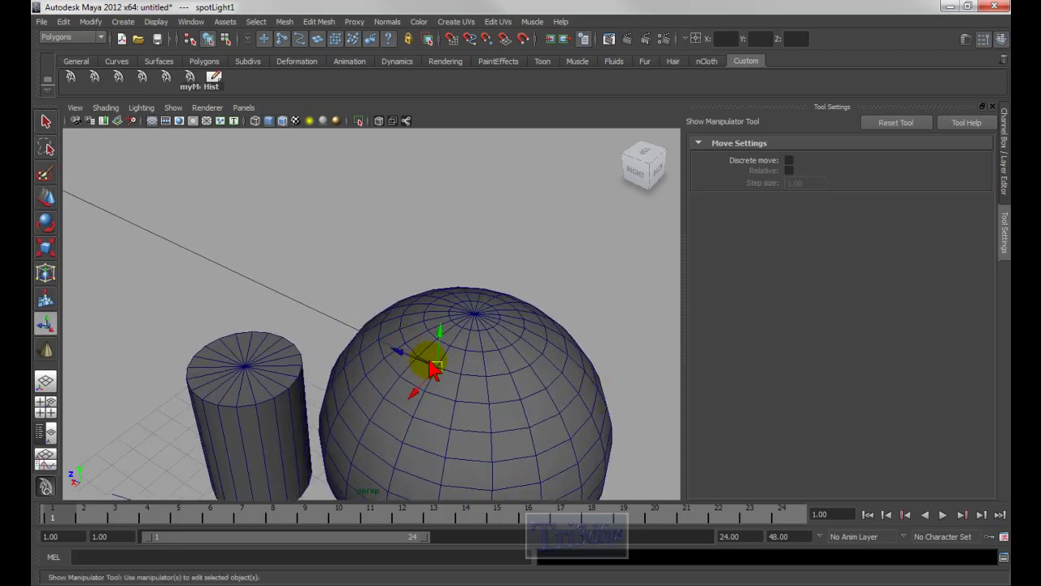
left_click_drag(438, 371, 422, 394)
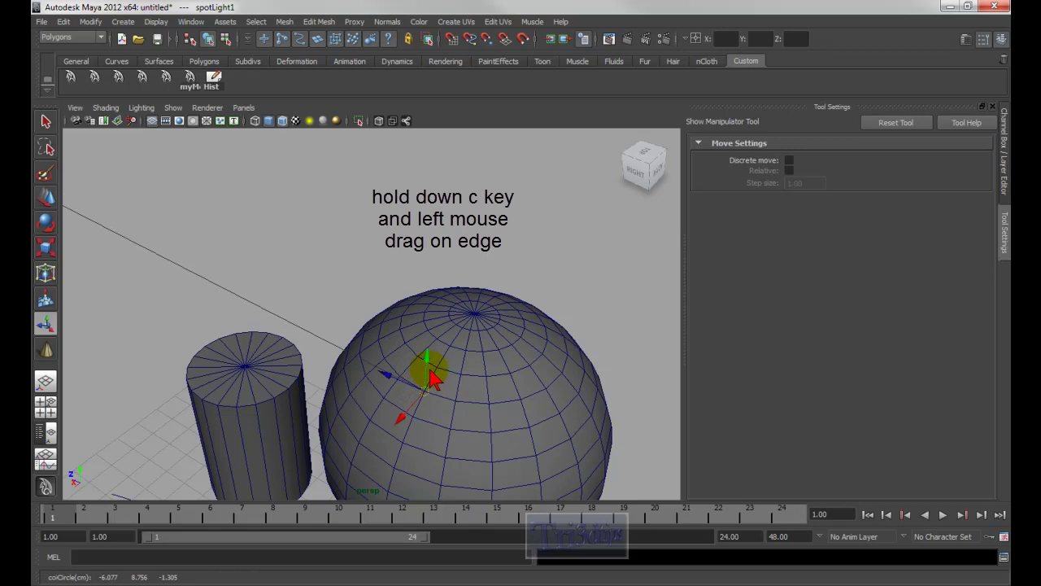
mouse_move(432, 382)
left_mouse_down()
mouse_move(458, 411)
mouse_move(432, 402)
mouse_move(449, 410)
mouse_move(433, 411)
mouse_move(436, 388)
mouse_move(432, 406)
mouse_move(418, 379)
left_mouse_up()
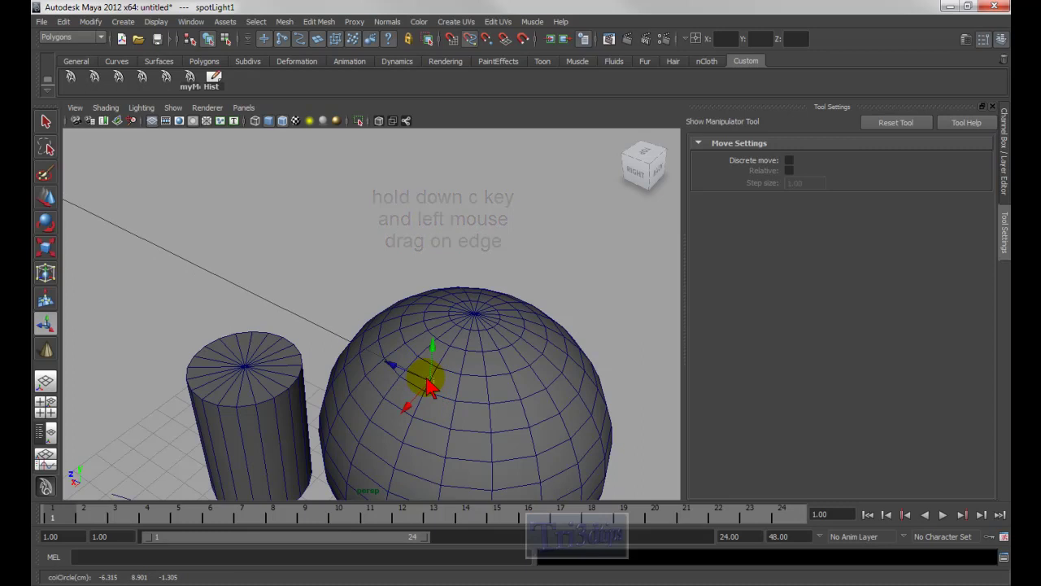
Step: Select the sphere and activate the Universal Manipulator on it
right_click_drag(507, 365, 214, 302, "alt")
middle_click_drag(216, 286, 285, 302, "alt")
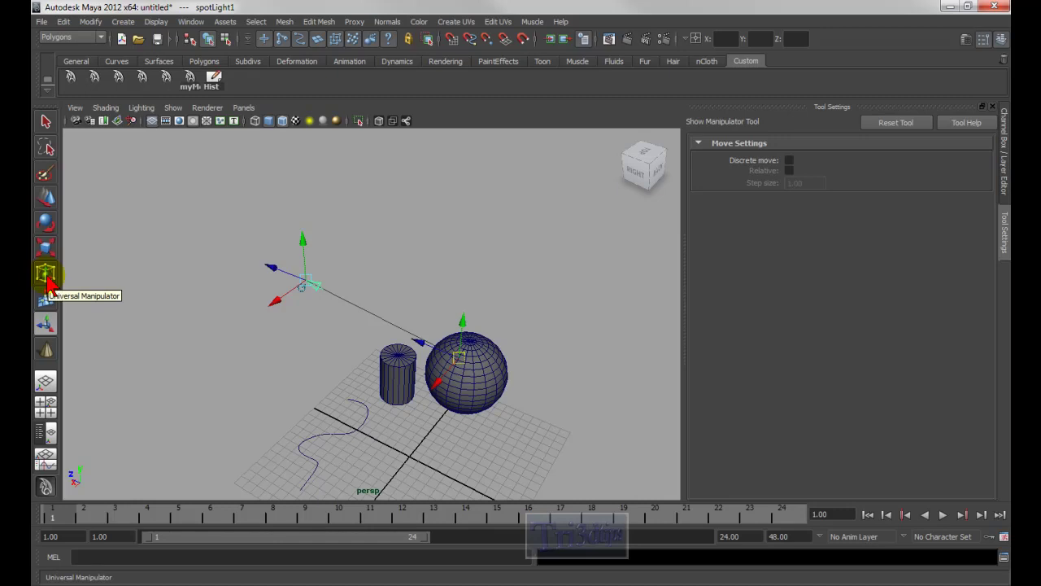
left_click_drag(262, 314, 279, 314, "alt")
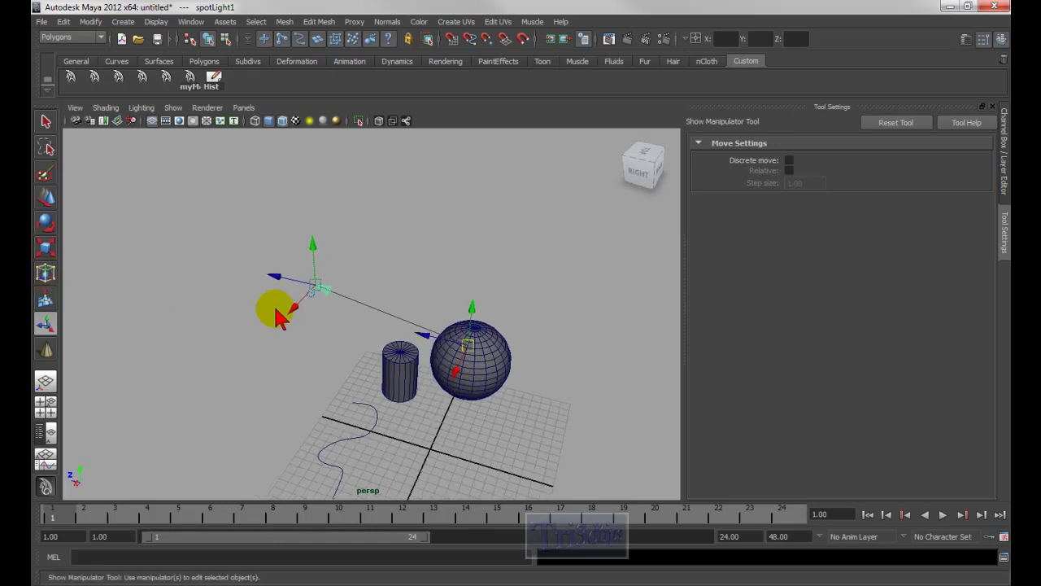
left_click(513, 370)
key("ctrl+t")
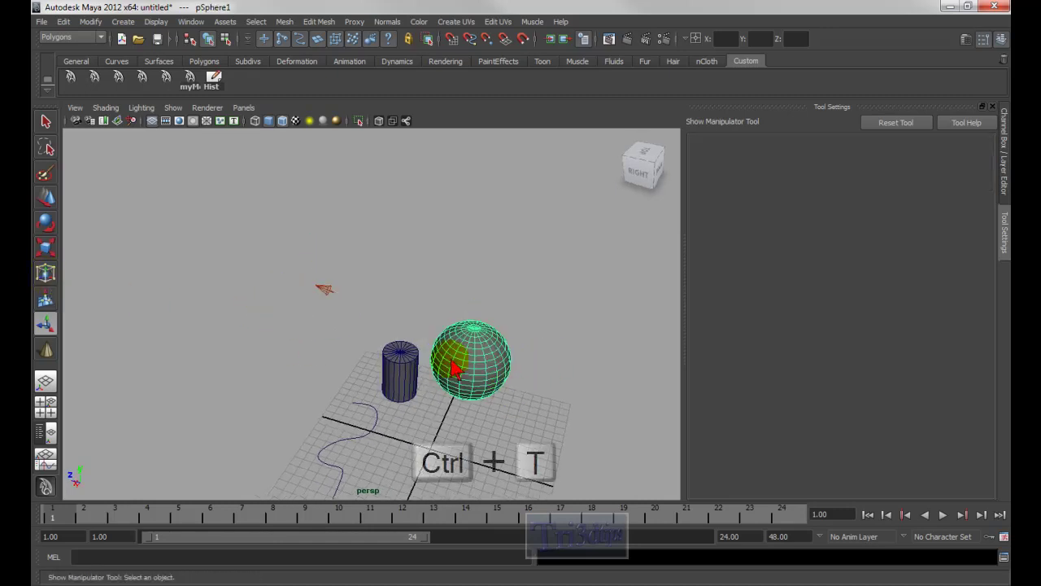
middle_click_drag(453, 345, 406, 358, "alt")
key("ctrl+t")
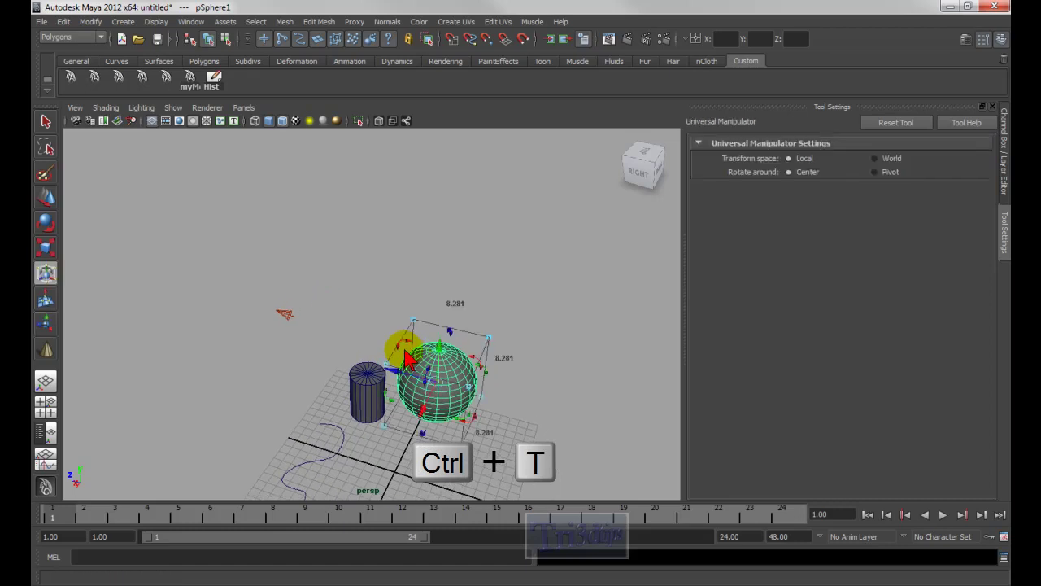
right_click_drag(406, 348, 553, 371, "alt")
middle_click_drag(535, 326, 460, 291, "alt")
left_click(46, 281)
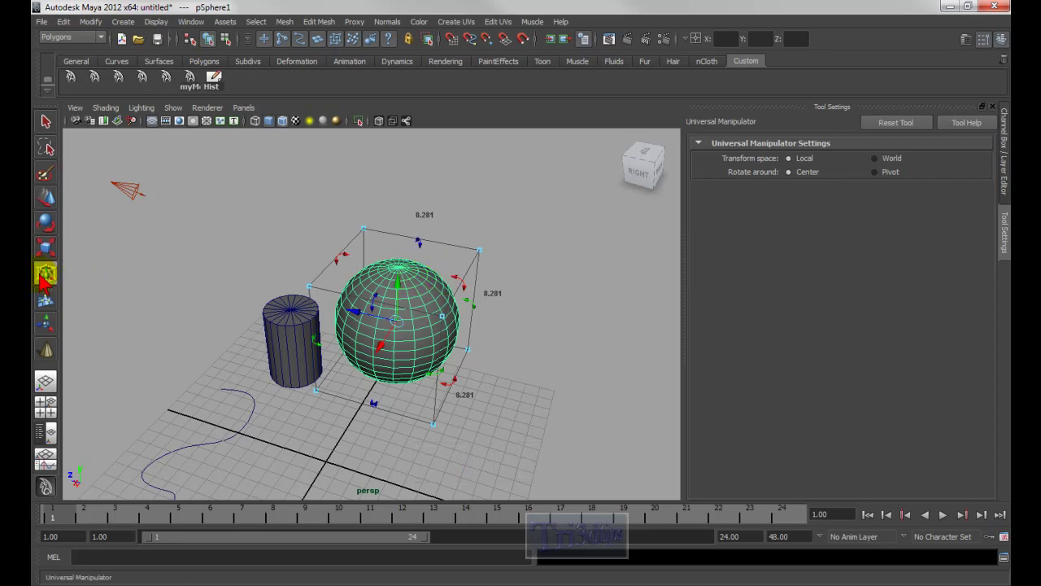
Step: Try scaling the sphere along X from a corner handle of the Universal Manipulator, and undo it
left_click_drag(403, 309, 458, 324, "alt")
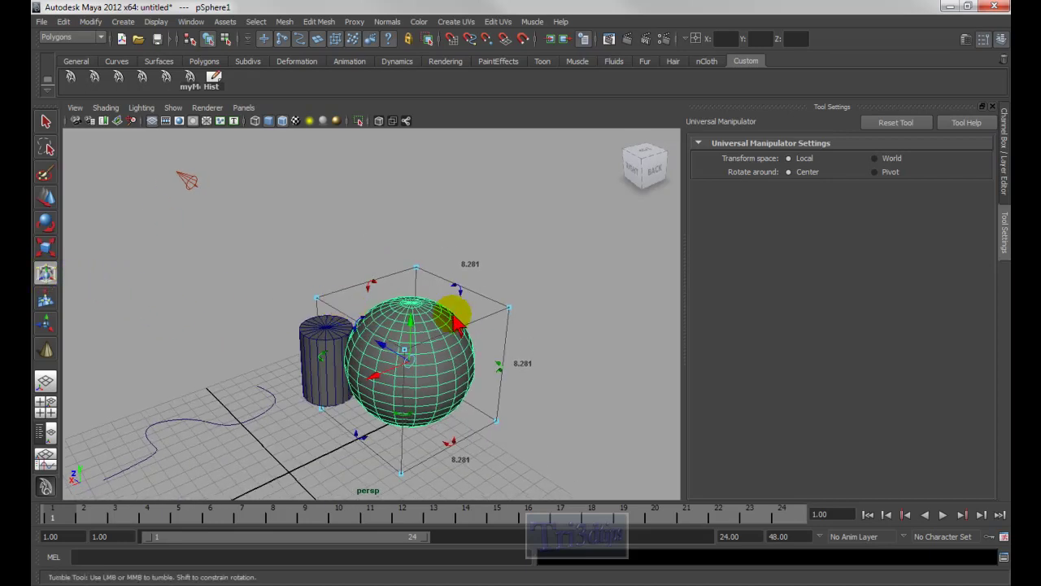
left_click(510, 308)
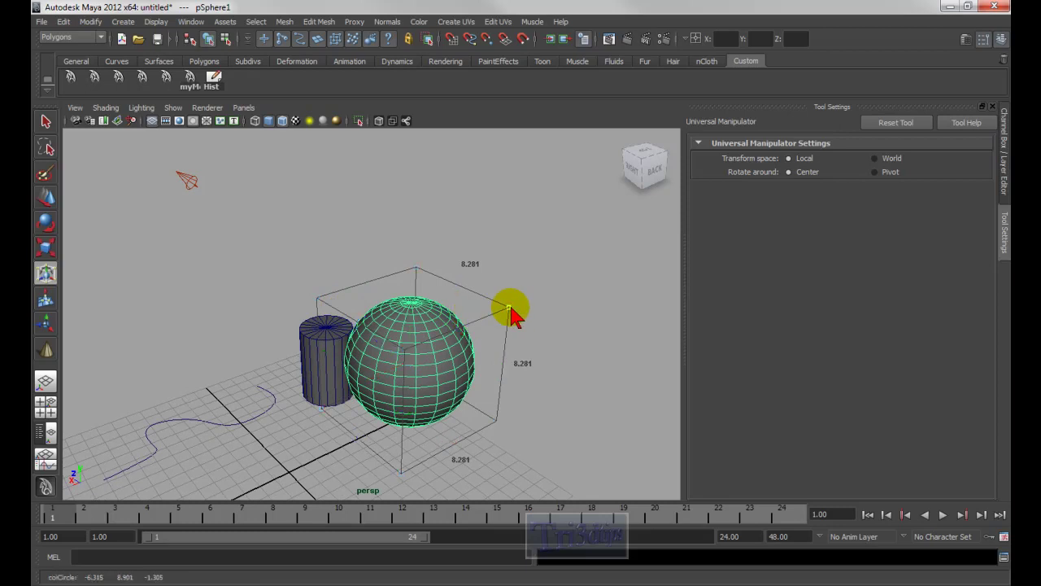
mouse_move(508, 310)
left_mouse_down()
mouse_move(477, 323)
mouse_move(528, 306)
mouse_move(495, 314)
left_mouse_up()
key("ctrl+z")
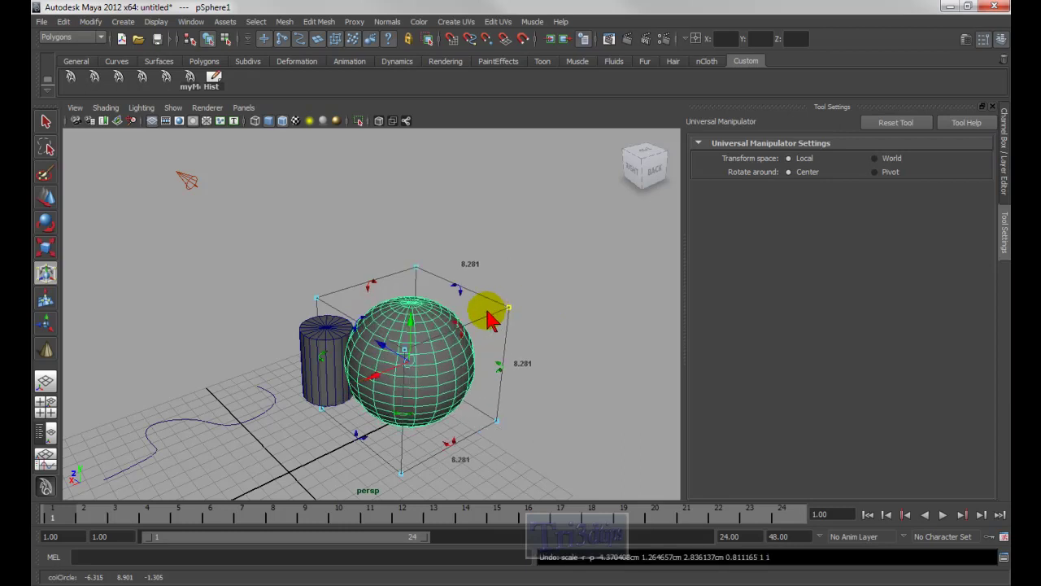
Step: Resize the sphere slightly from an upper corner handle to a height of about 8.0 and turn it about its vertical axis
left_click(507, 307)
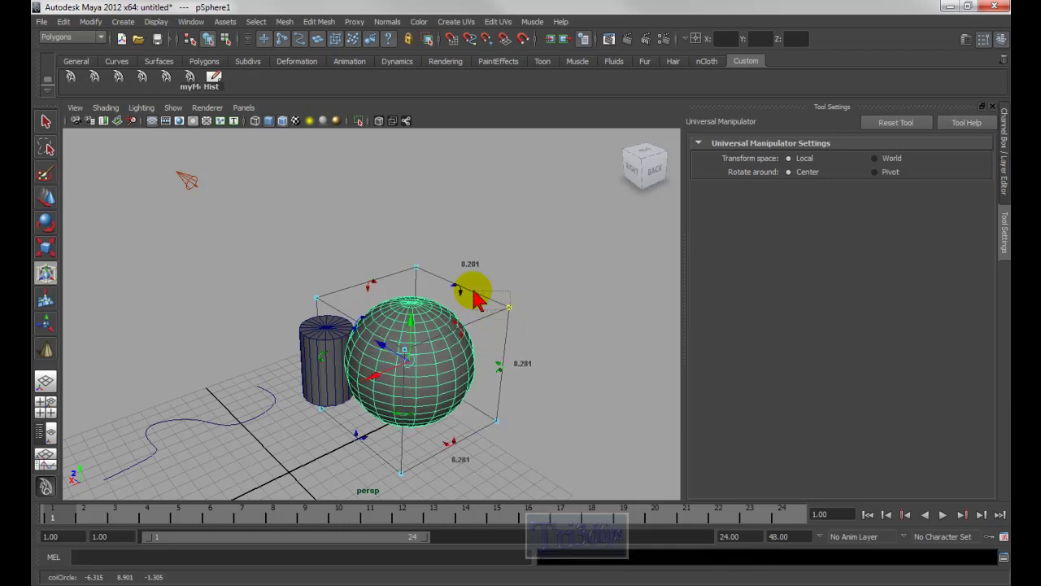
left_click(501, 310)
left_click(446, 338)
mouse_move(509, 309)
left_mouse_down()
mouse_move(548, 323)
mouse_move(509, 309)
mouse_move(514, 258)
mouse_move(512, 310)
left_mouse_up()
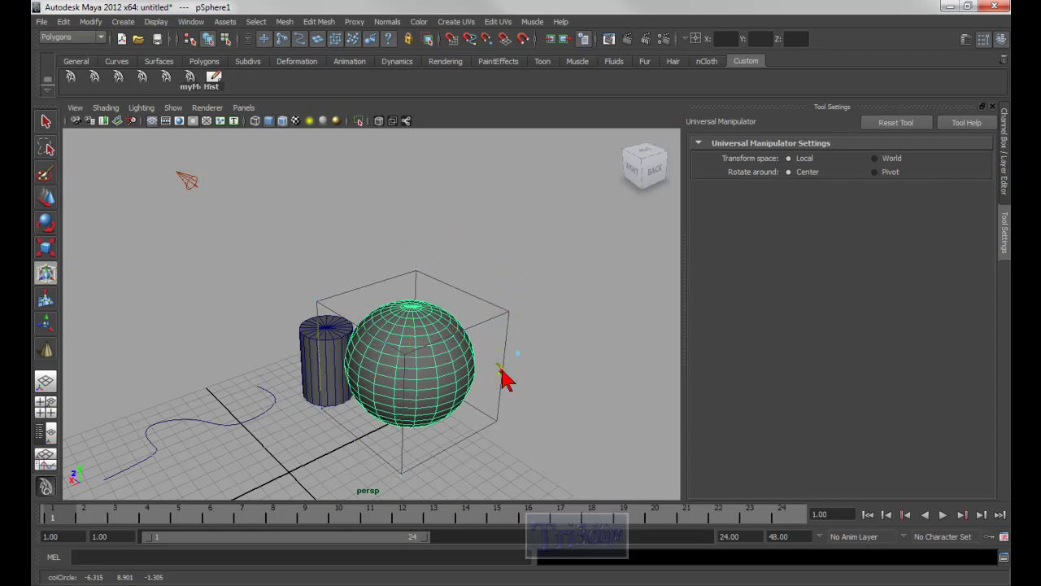
mouse_move(476, 389)
left_mouse_down()
mouse_move(367, 412)
mouse_move(476, 401)
left_mouse_up()
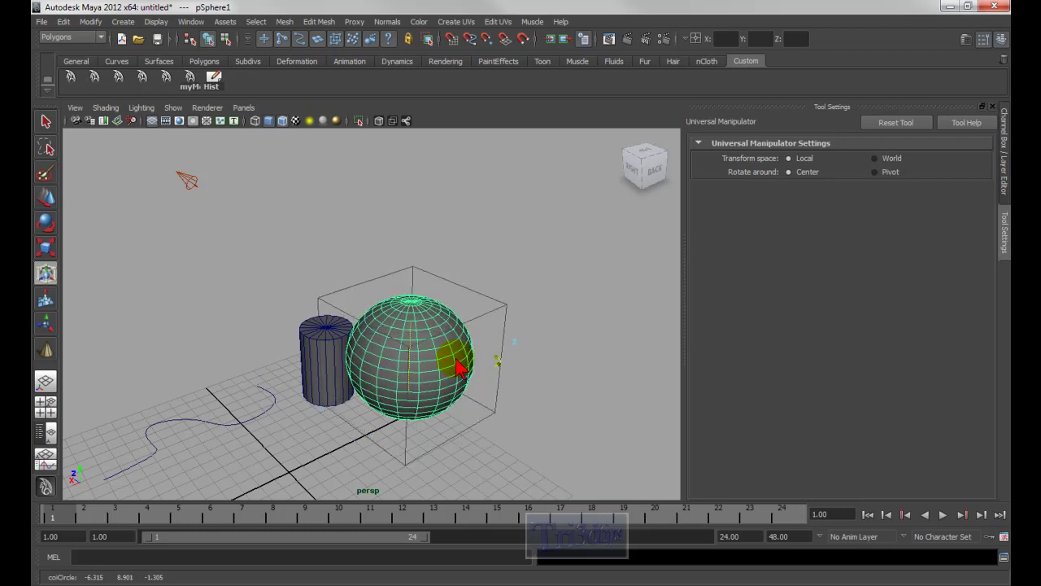
mouse_move(437, 364)
left_mouse_down()
mouse_move(370, 372)
mouse_move(399, 372)
mouse_move(367, 382)
mouse_move(453, 371)
left_mouse_up()
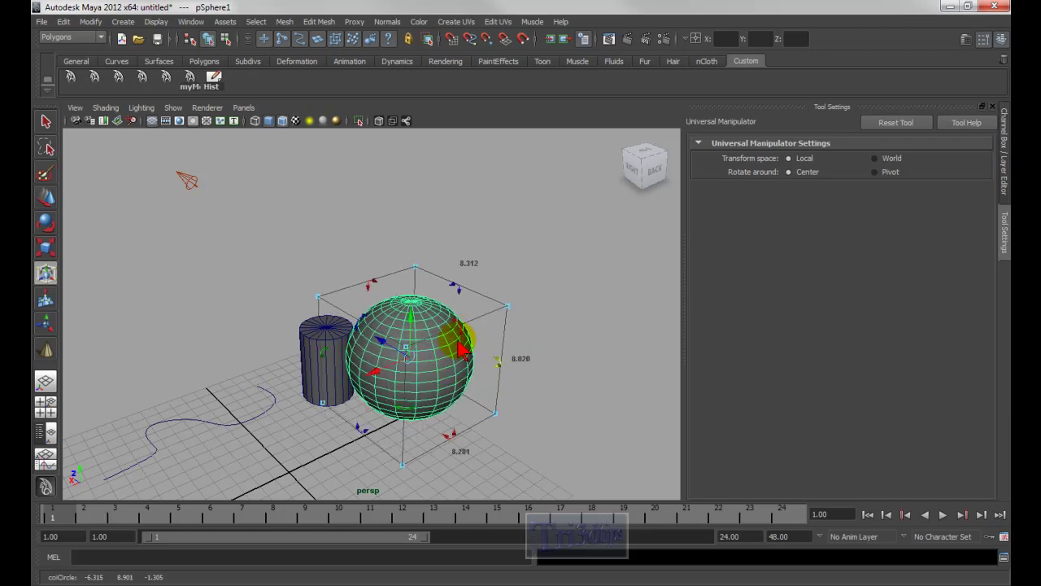
Step: Scale the sphere uniformly to about 6.5 wide with the Universal Manipulator and rotate it a little about its vertical axis
left_click(507, 309)
left_click_drag(507, 310, 456, 346)
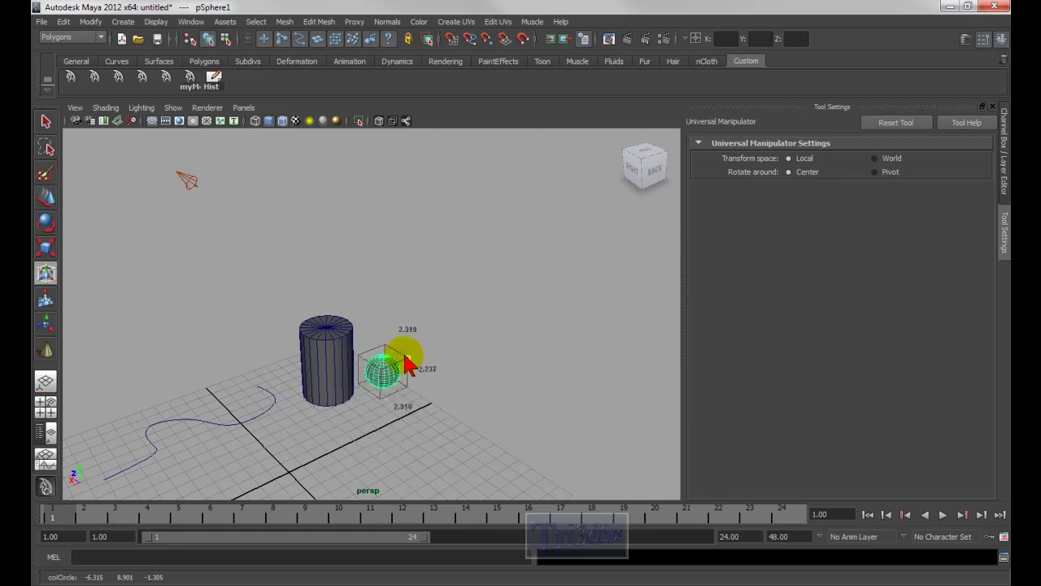
left_click_drag(443, 346, 452, 368)
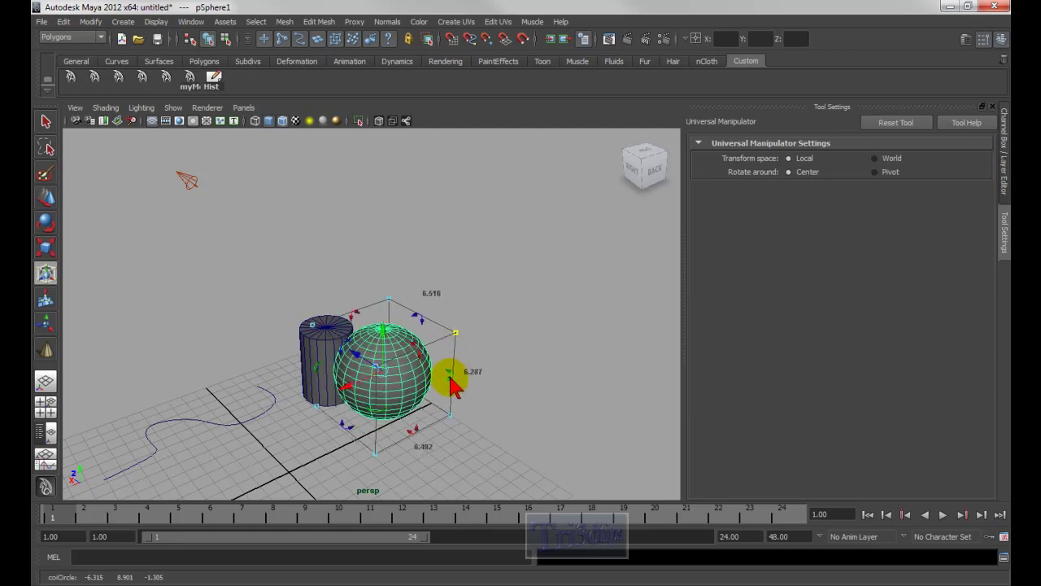
left_click(451, 376)
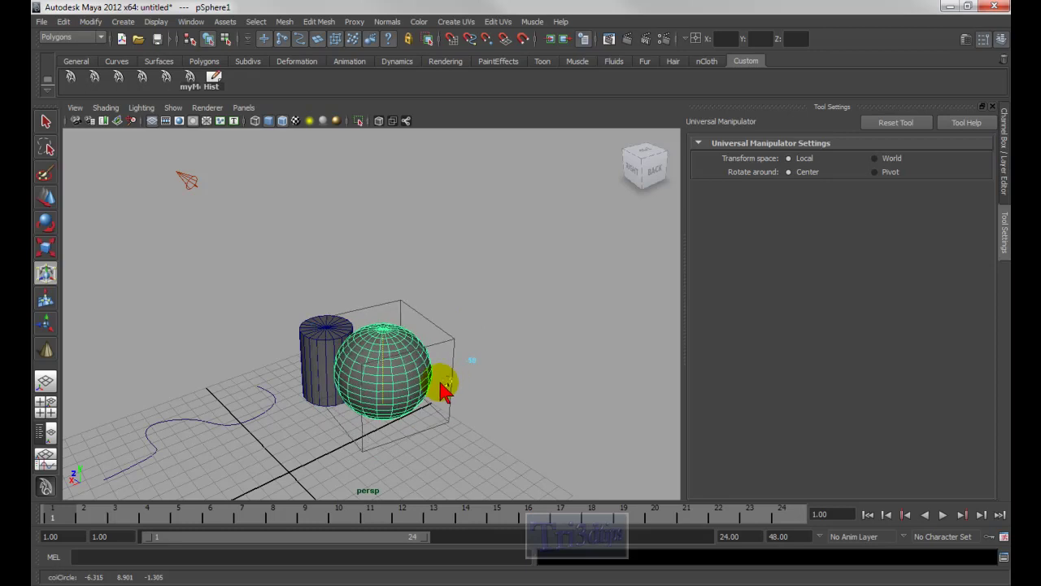
mouse_move(456, 382)
left_mouse_down()
mouse_move(437, 387)
mouse_move(448, 374)
mouse_move(448, 383)
left_mouse_up()
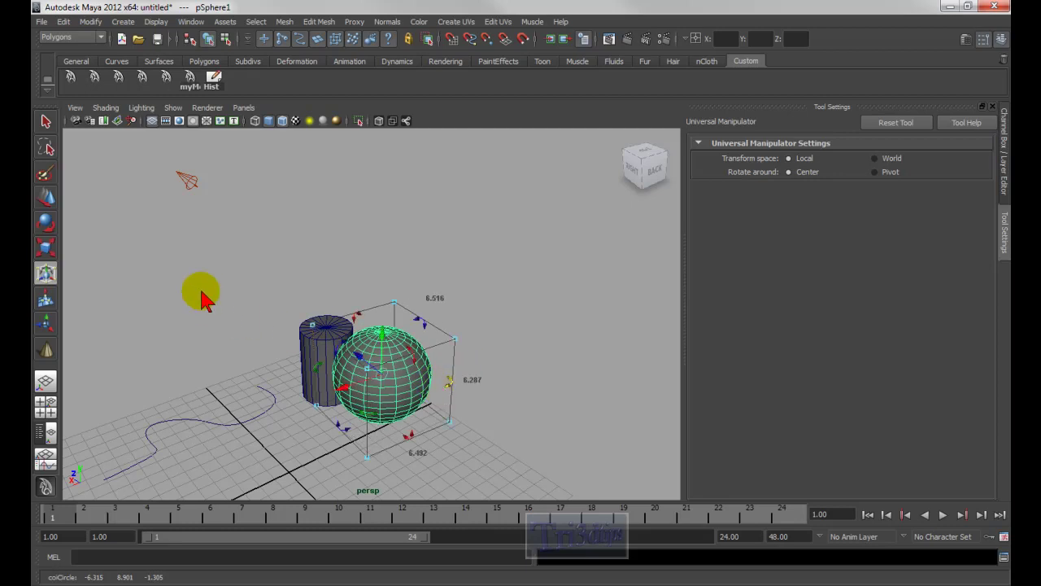
Step: With the Move tool, shift the sphere along Z to -4 in temporary discrete steps of 1.00
left_click(47, 201)
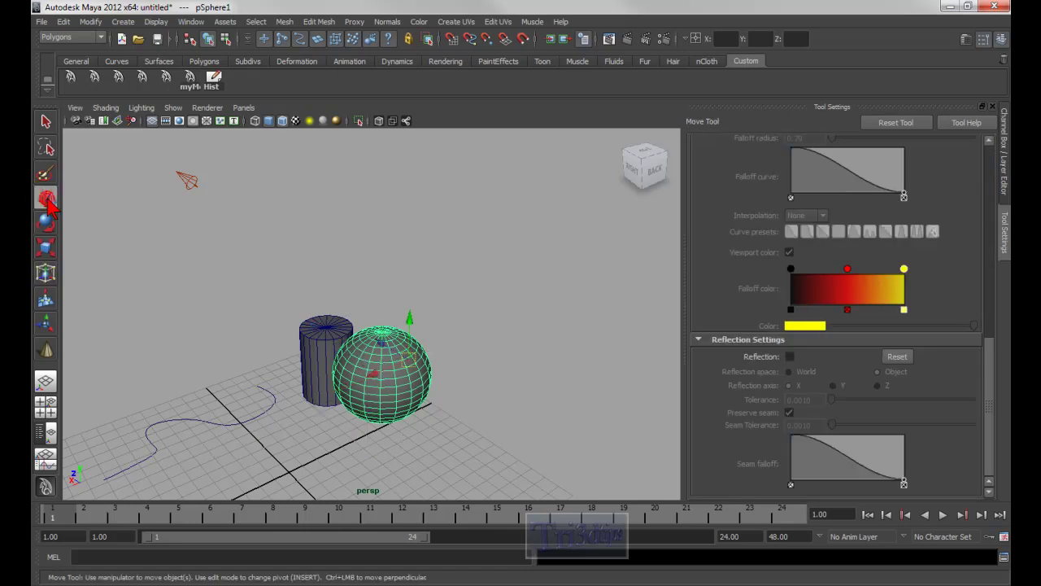
left_click_drag(994, 371, 991, 210)
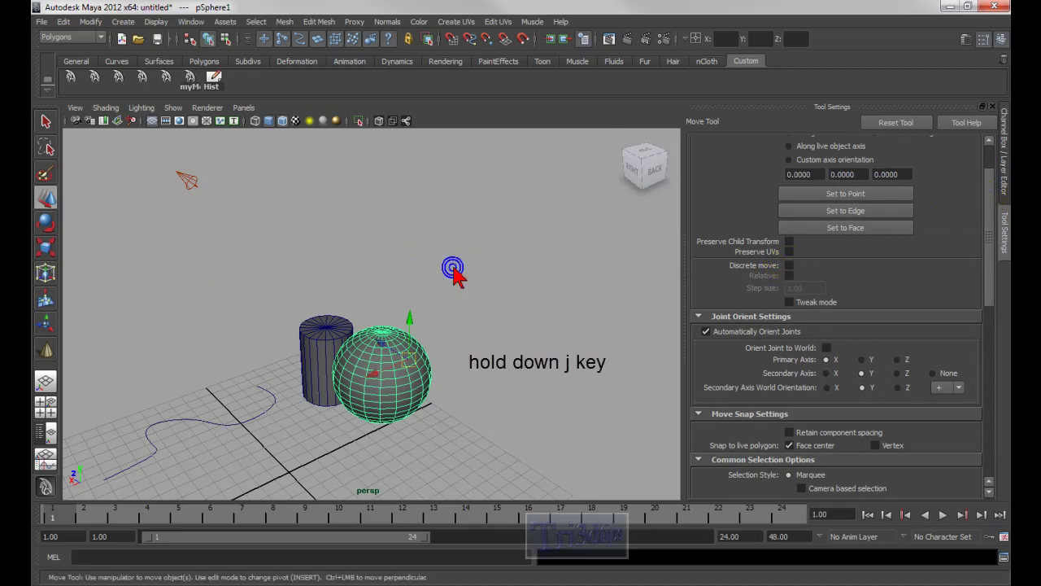
key("j")
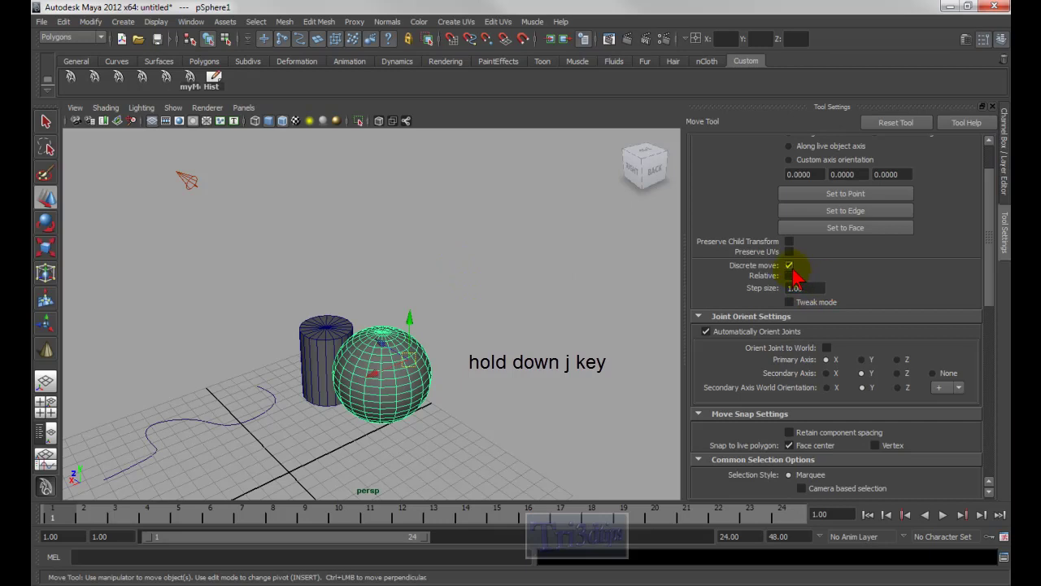
key("j")
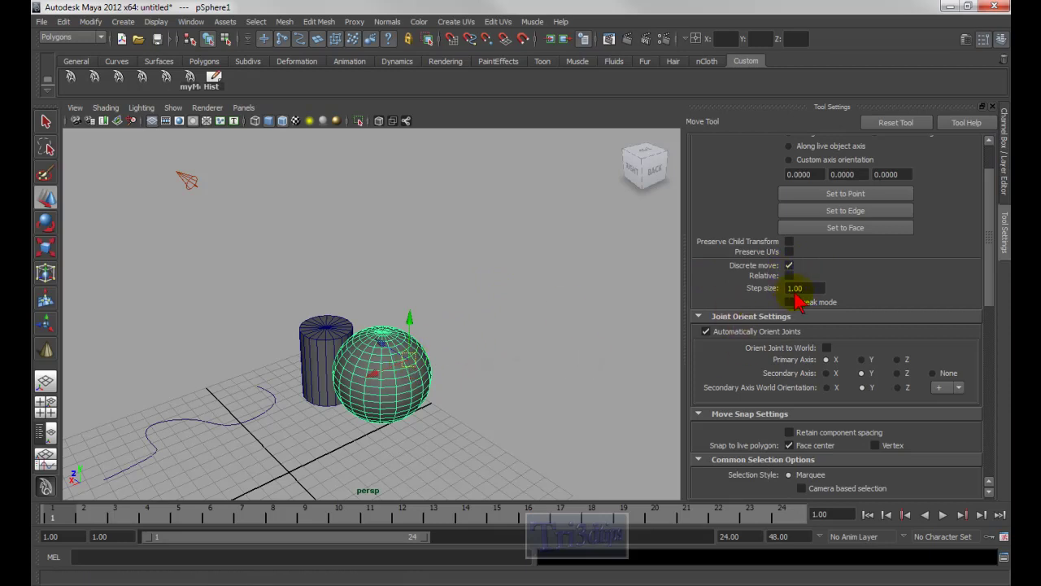
left_click_drag(392, 351, 415, 375)
key("j")
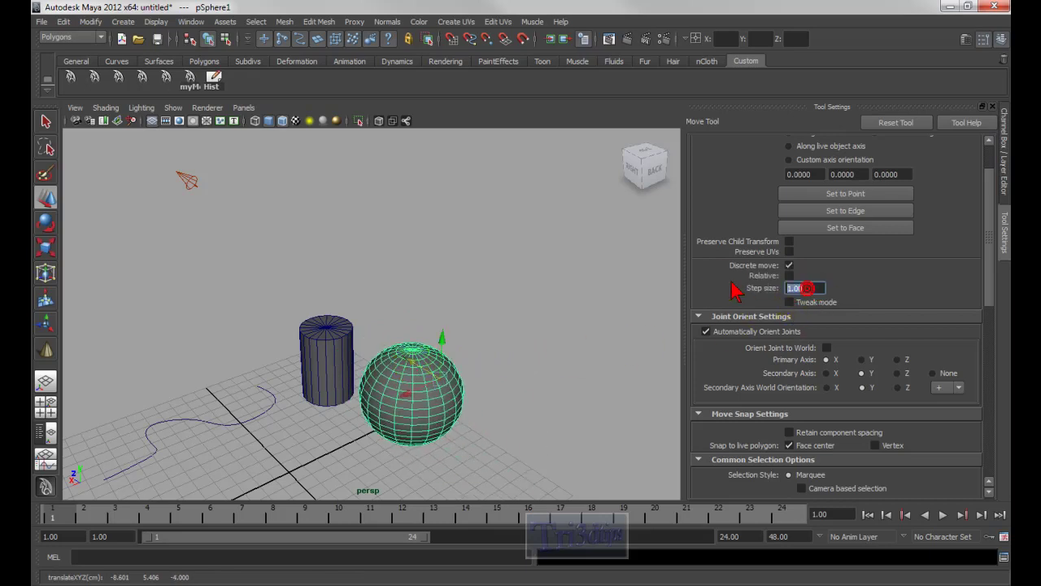
Step: Set the discrete move step size to 5.00 and move the sphere along Z in those steps to -5
key("j")
left_click(789, 266)
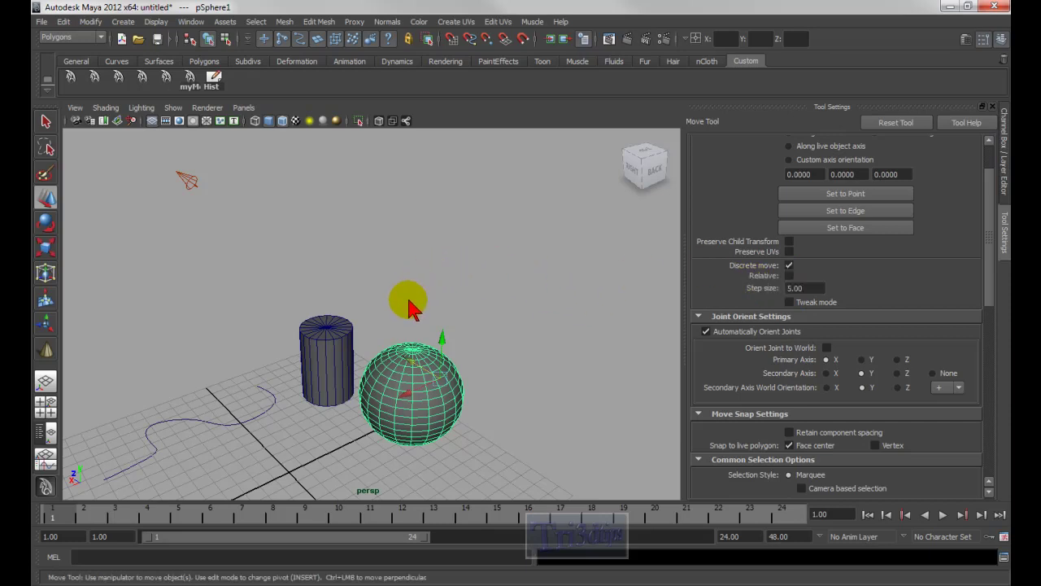
left_click_drag(426, 379, 392, 358)
left_click(788, 265)
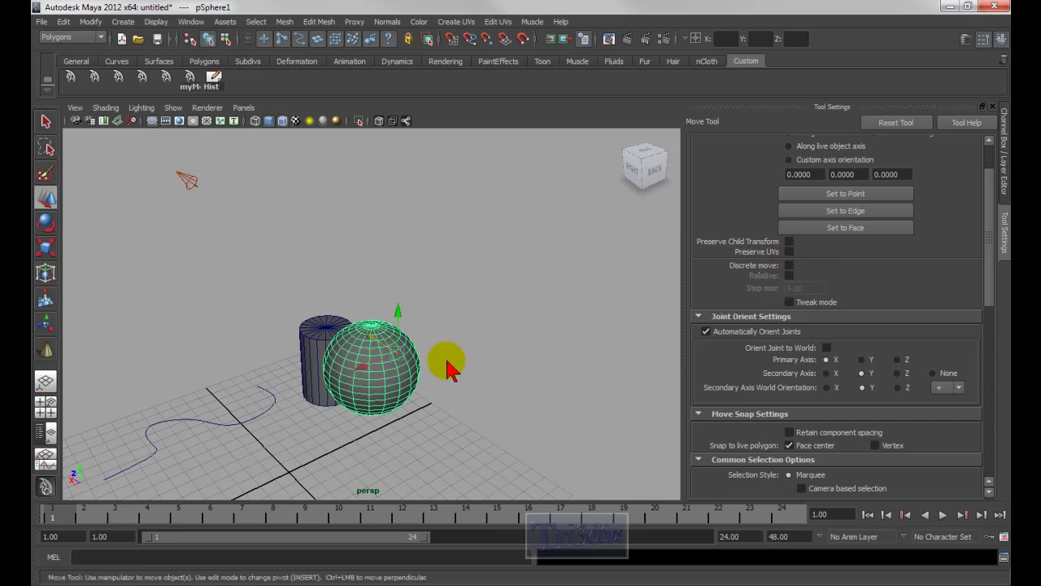
key("j")
left_click_drag(395, 350, 407, 372)
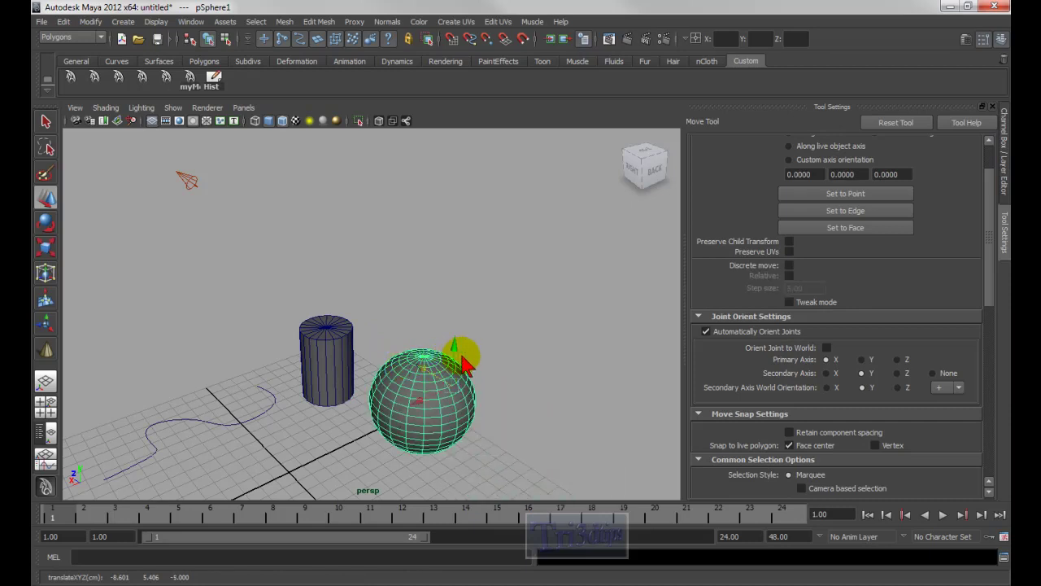
Step: Rotate the sphere about its X axis with the Rotate tool, using temporary discrete rotation with a 15.00 step size
key("e")
key("j")
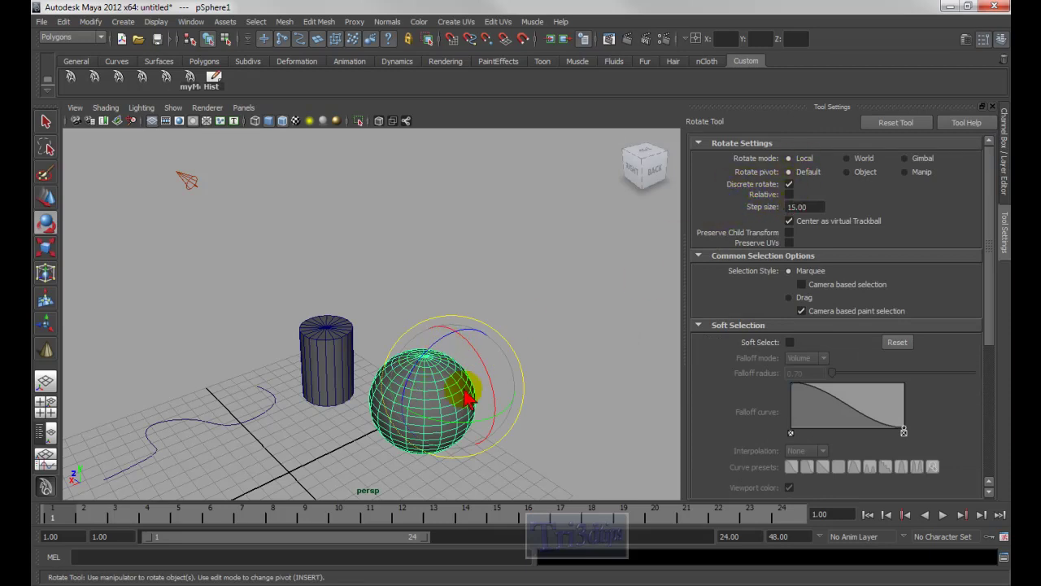
mouse_move(495, 383)
left_mouse_down()
mouse_move(493, 432)
mouse_move(477, 371)
mouse_move(480, 387)
left_mouse_up()
key("j")
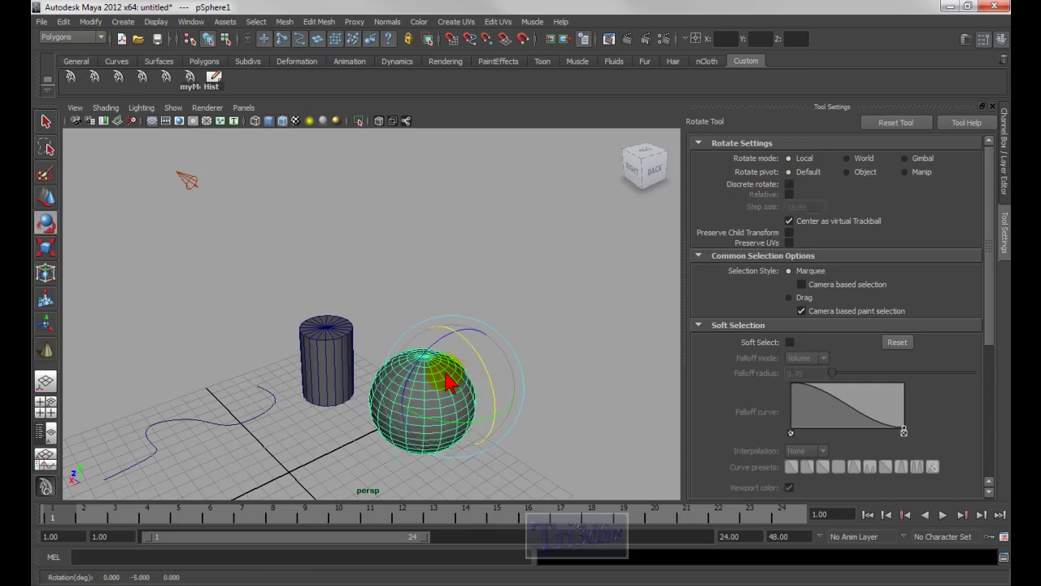
Step: Scale the sphere down uniformly to about 0.57 with the Scale tool, trying discrete scaling with a step size of 1.00
left_click(45, 248)
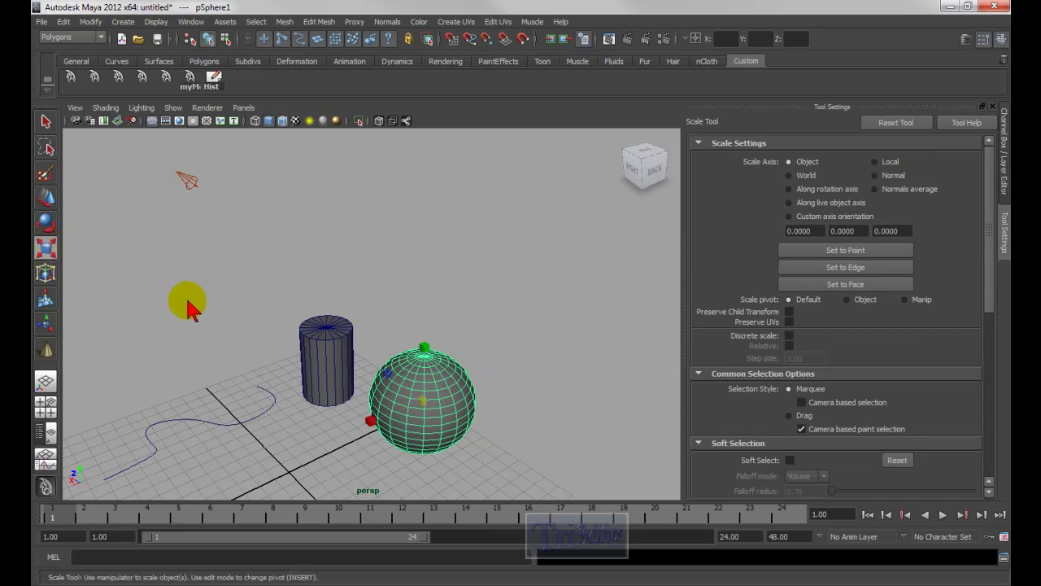
key("j")
left_click_drag(423, 409, 415, 404)
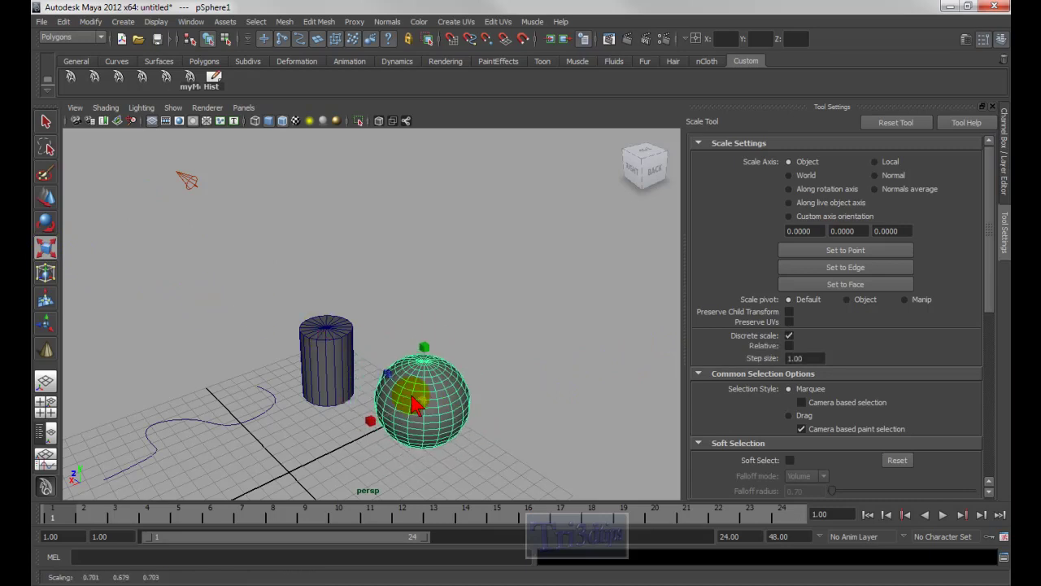
left_click_drag(436, 407, 406, 386)
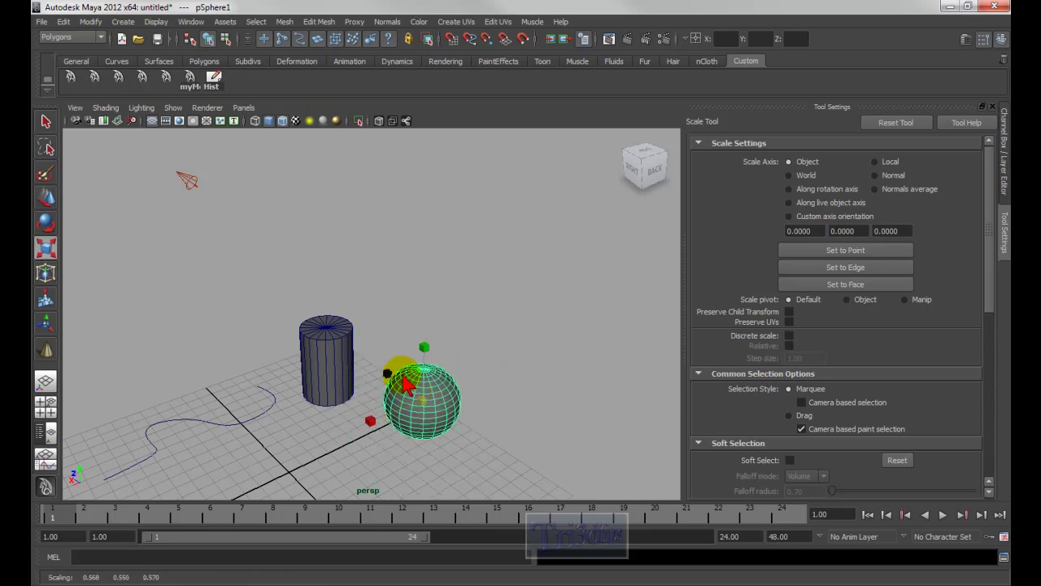
Step: Try scaling the sphere in temporary relative discrete steps of 1.00
key("shift+j")
mouse_move(423, 400)
left_mouse_down()
mouse_move(478, 405)
mouse_move(506, 383)
mouse_move(477, 392)
mouse_move(415, 383)
left_mouse_up()
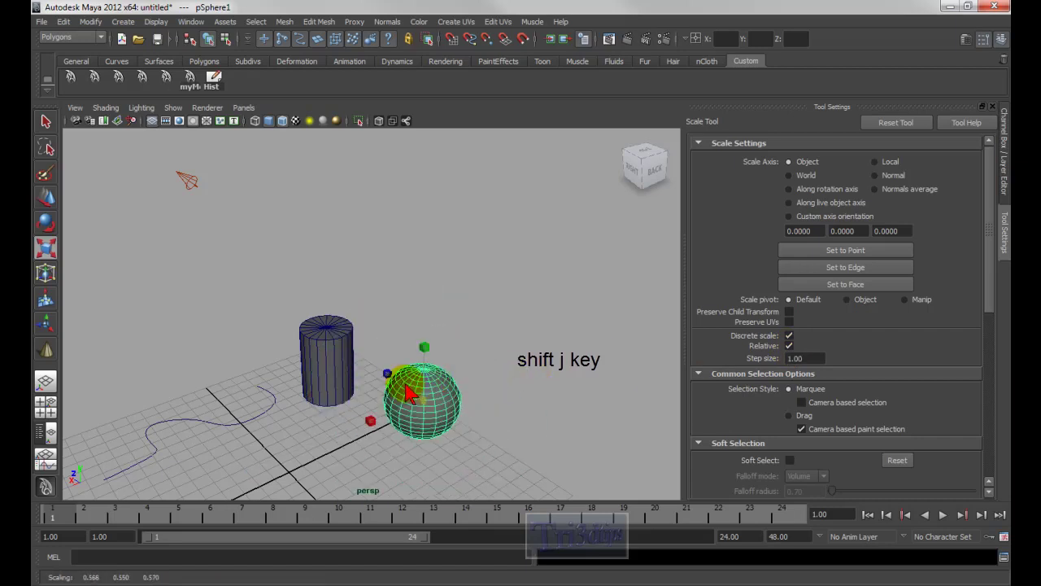
key("shift+j")
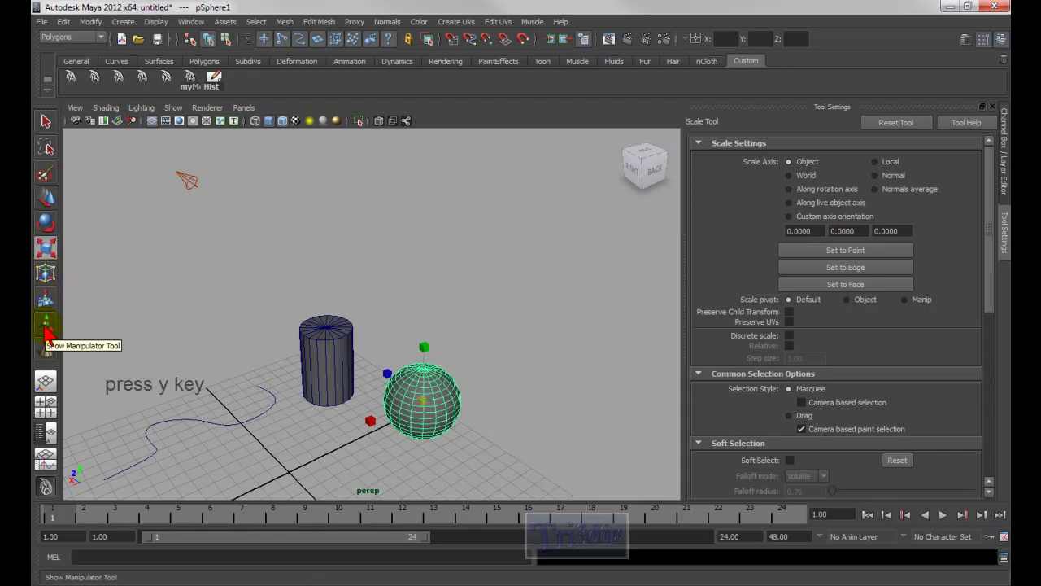
Step: Reactivate the last used creation tool, the Polygon Cone Tool, and return to the Select tool to pick the cylinder
key("y")
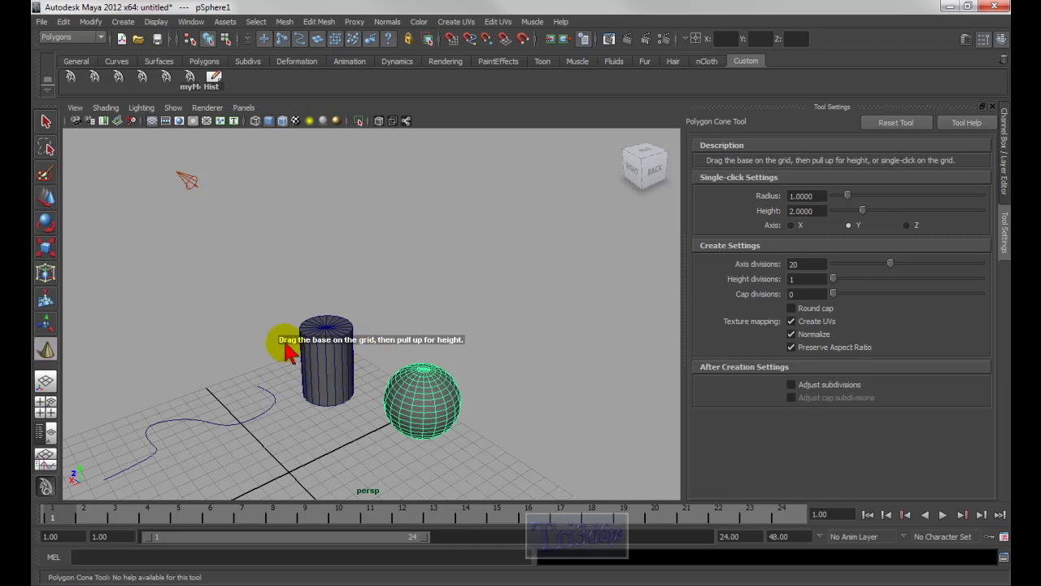
left_click(46, 124)
left_click(348, 345)
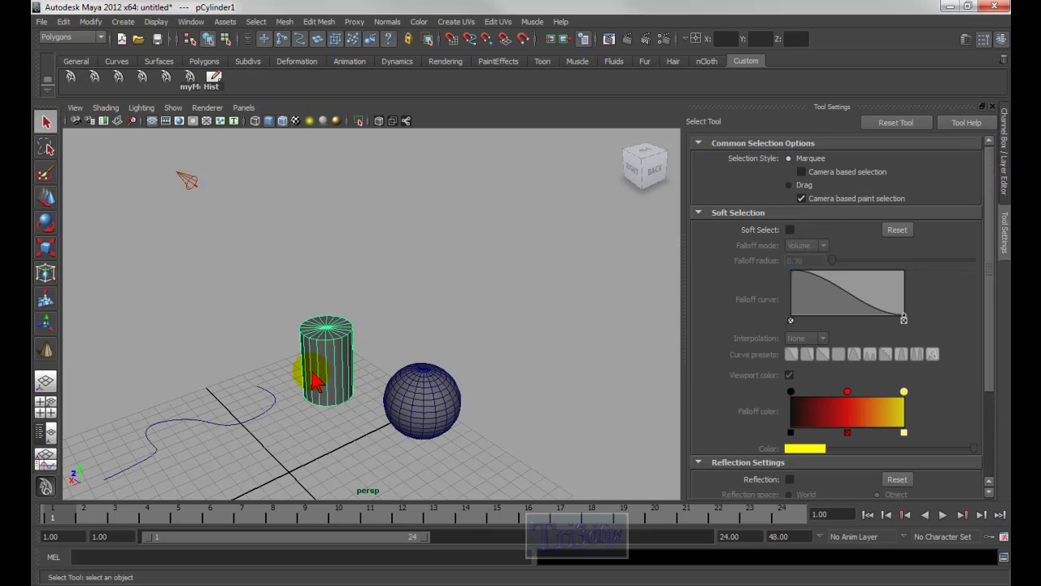
Step: Draw a polygon cube on the grid in front of the cylinder, beside the sphere
left_click(204, 61)
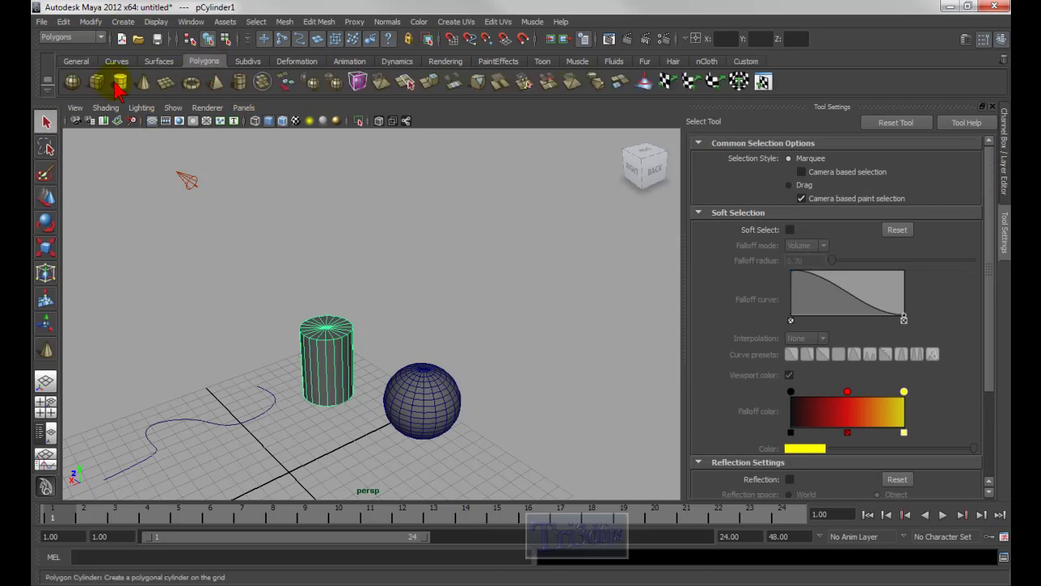
left_click(98, 87)
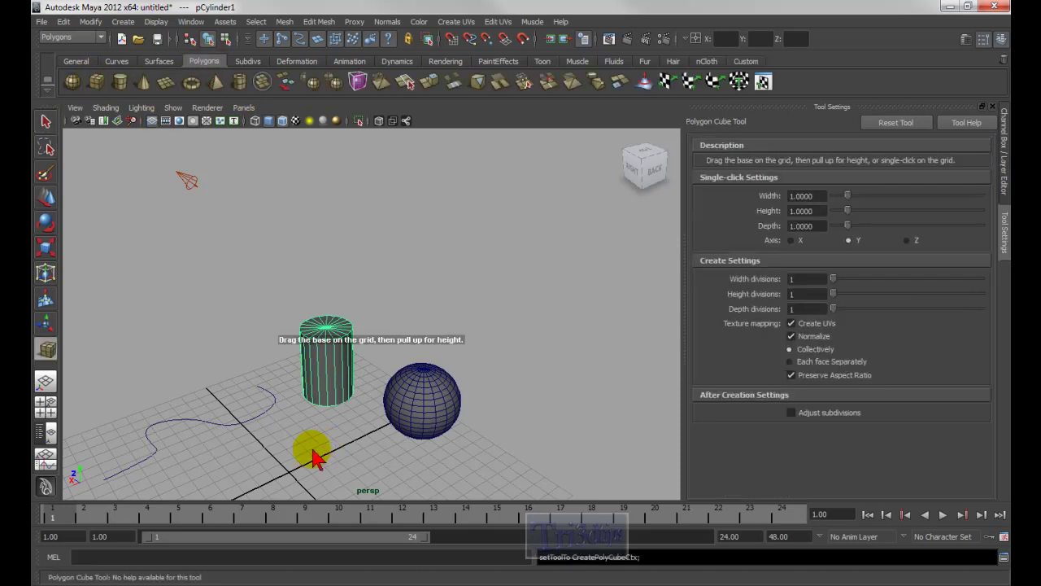
left_click_drag(287, 446, 370, 419)
left_click(298, 458)
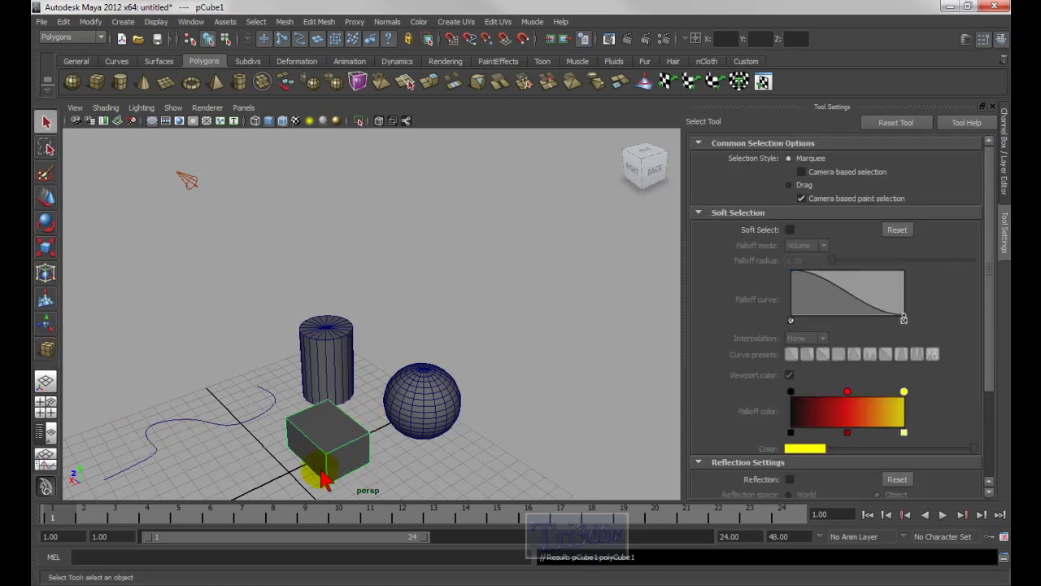
Step: Reactivate the last used Polygon Cube Tool and draw a second cube on the front part of the grid
middle_click_drag(458, 418, 501, 305, "alt")
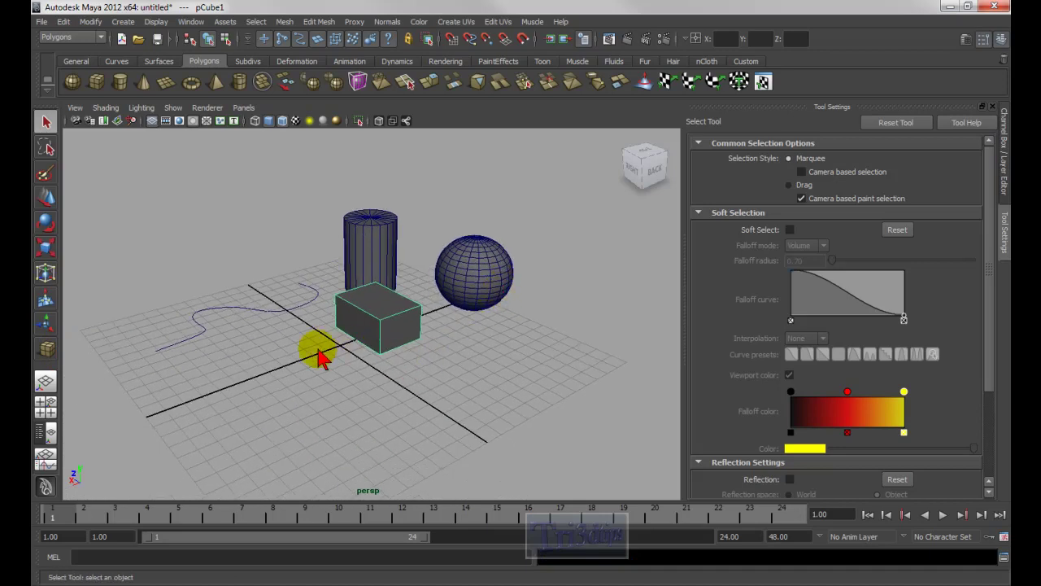
key("y")
left_click_drag(241, 443, 350, 403)
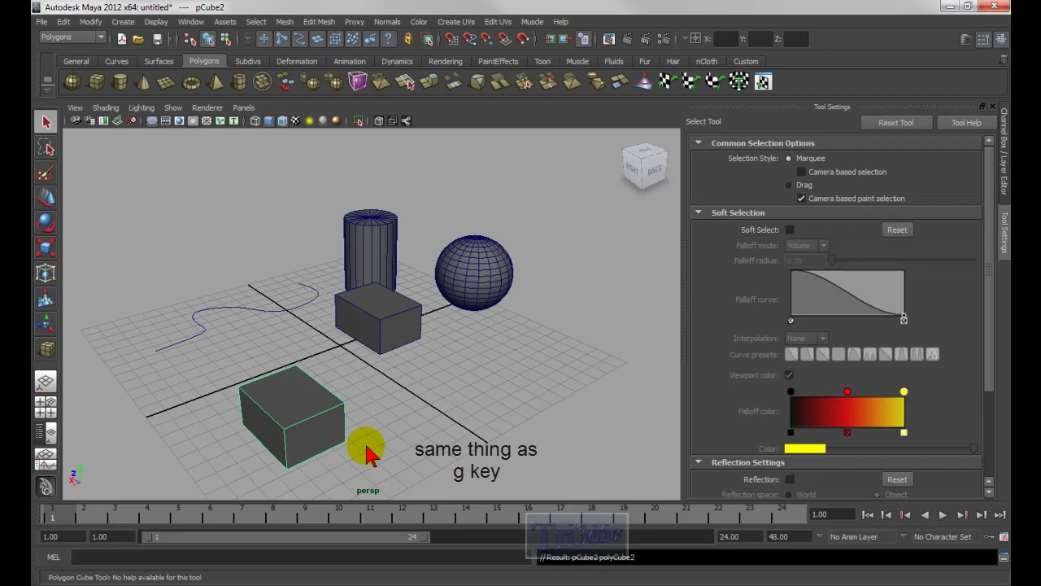
Step: Repeat the Polygon Cube Tool and draw a third cube on the grid in front of the sphere
left_click(456, 390)
right_click_drag(325, 413, 372, 343)
right_click_drag(389, 415, 465, 402)
left_click_drag(419, 405, 486, 365)
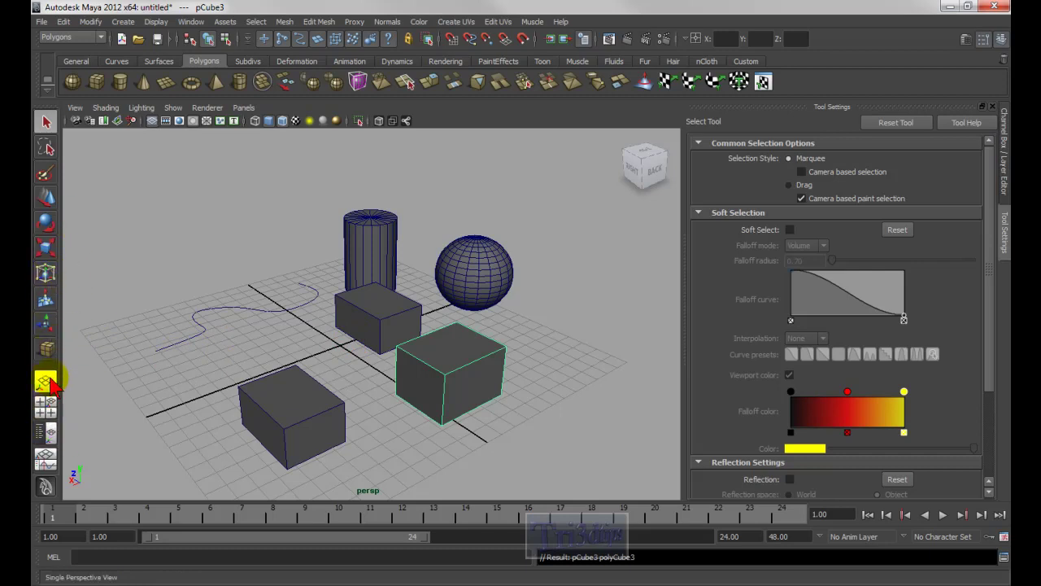
Step: Review the list of available panel layouts and switch from the single perspective view to the four-view layout
right_click(49, 420)
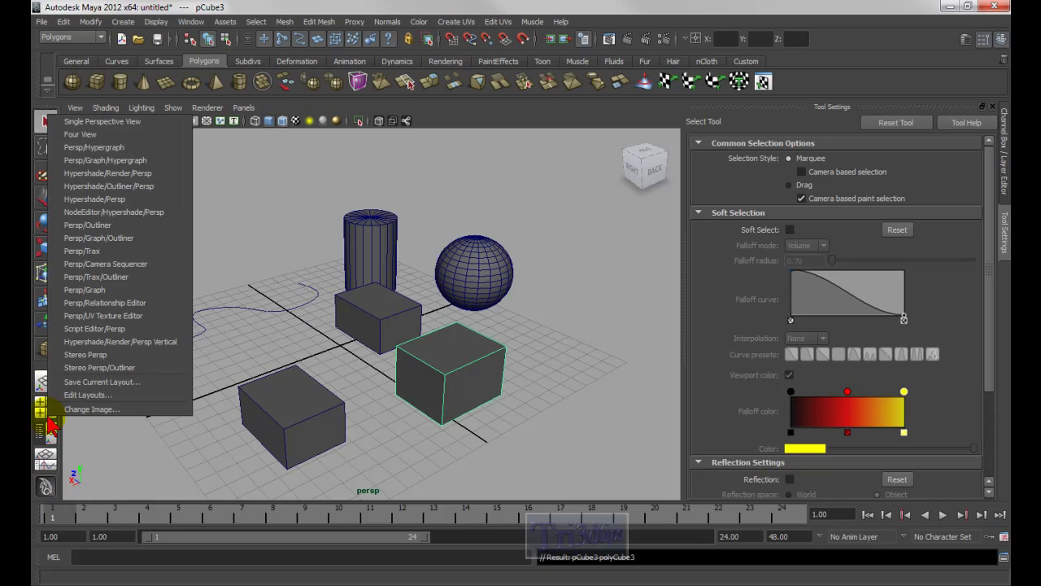
key("Escape")
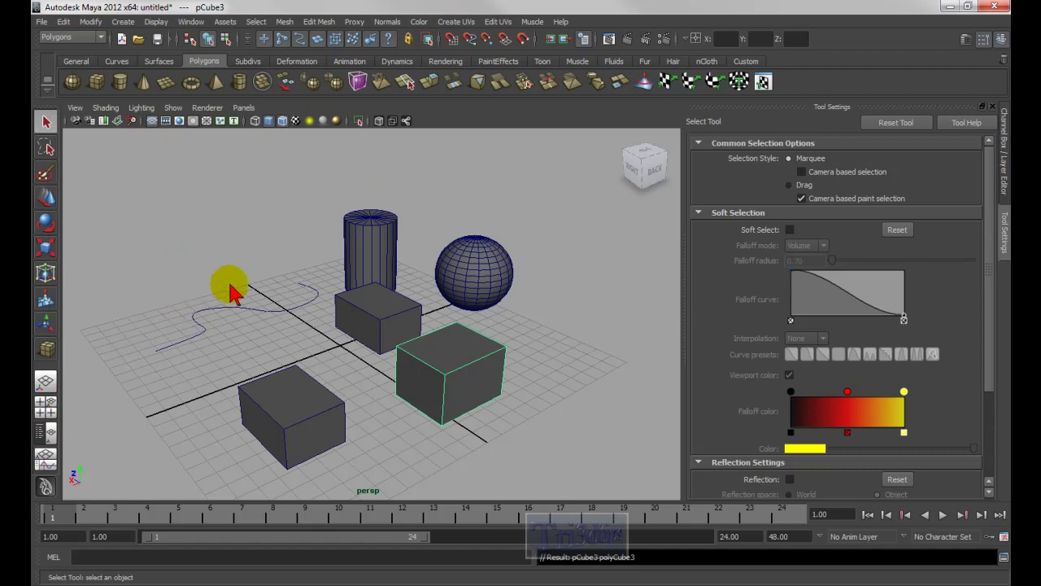
key("Tab")
key("space")
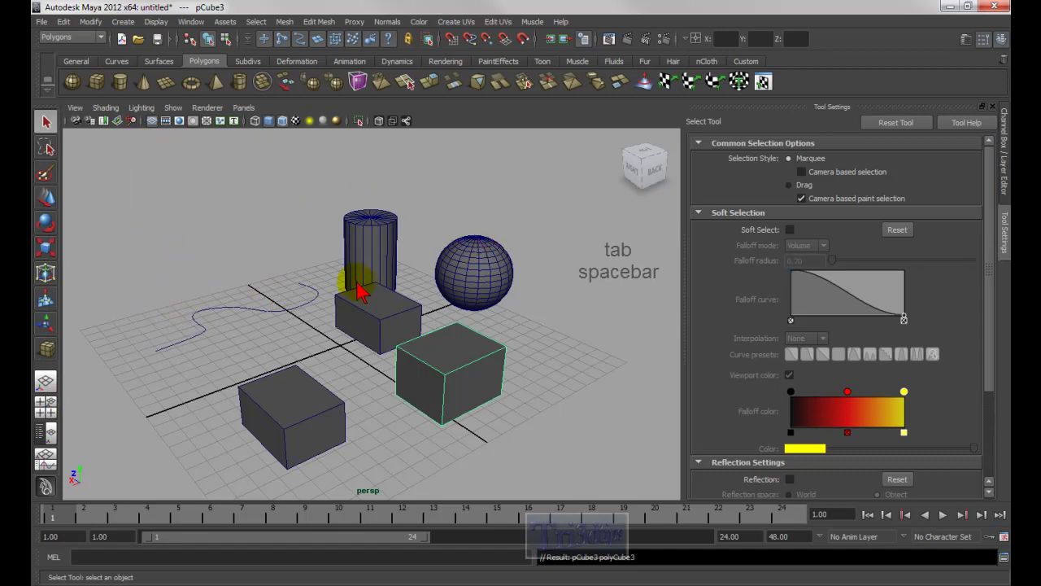
key("space")
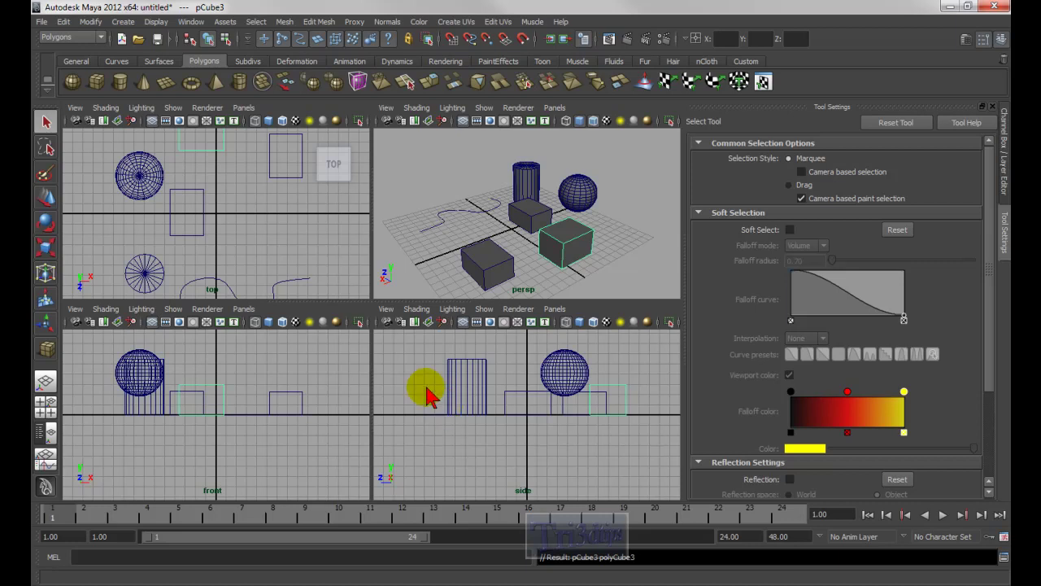
Step: Toggle back and forth between the four-view layout and the full-size perspective view, ending in the perspective view
key("space")
key("space")
key("space")
key("space")
key("space")
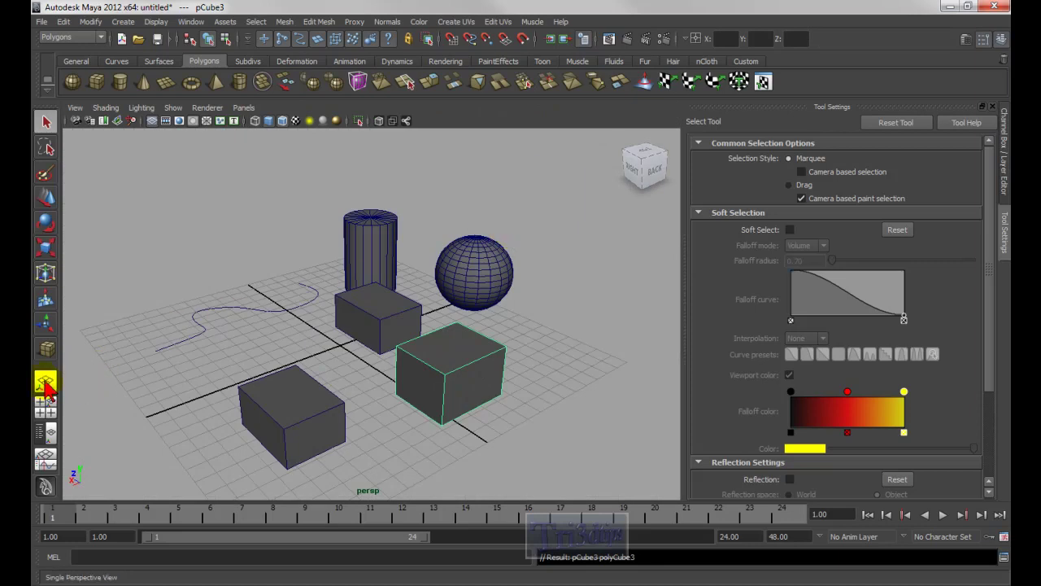
key("space")
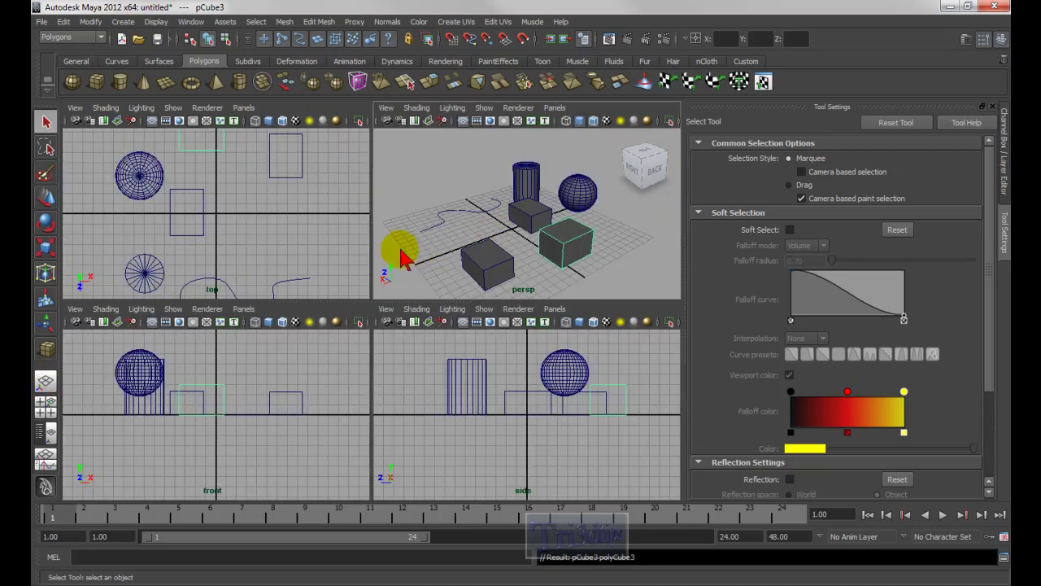
left_click(46, 406)
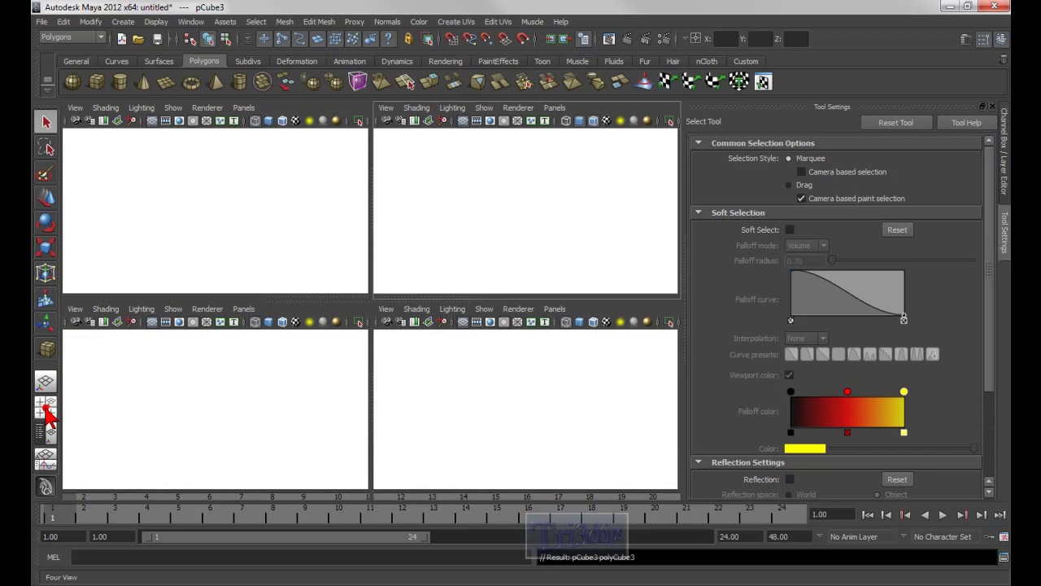
key("space")
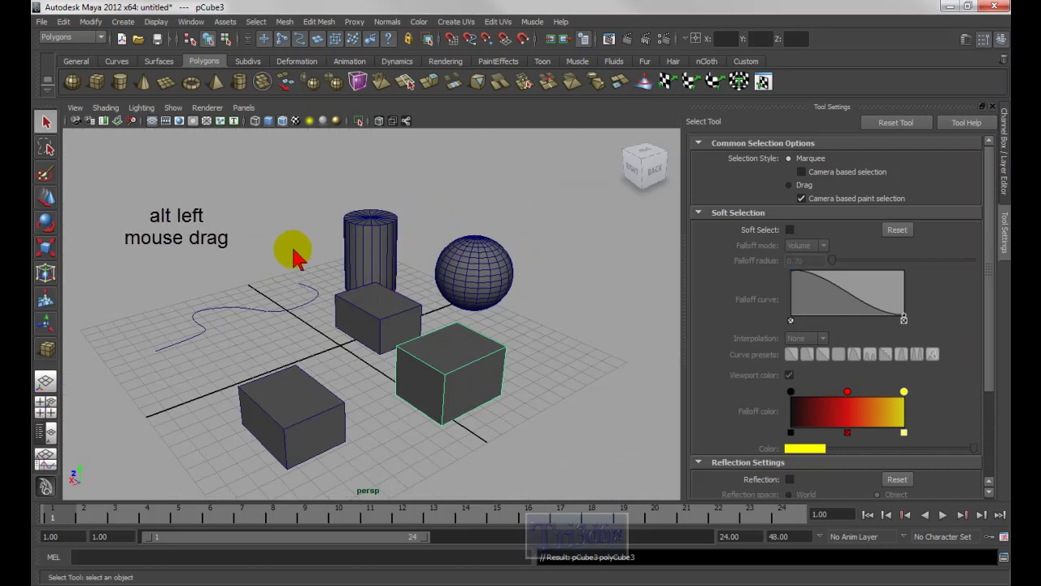
Step: Tumble, track and dolly the perspective camera to get a slightly closer view of the objects
mouse_move(299, 254)
left_mouse_down("alt")
mouse_move(192, 249)
mouse_move(349, 255)
mouse_move(297, 257)
left_mouse_up("alt")
middle_click_drag(301, 252, 344, 239, "alt")
right_click_drag(344, 239, 316, 277, "alt")
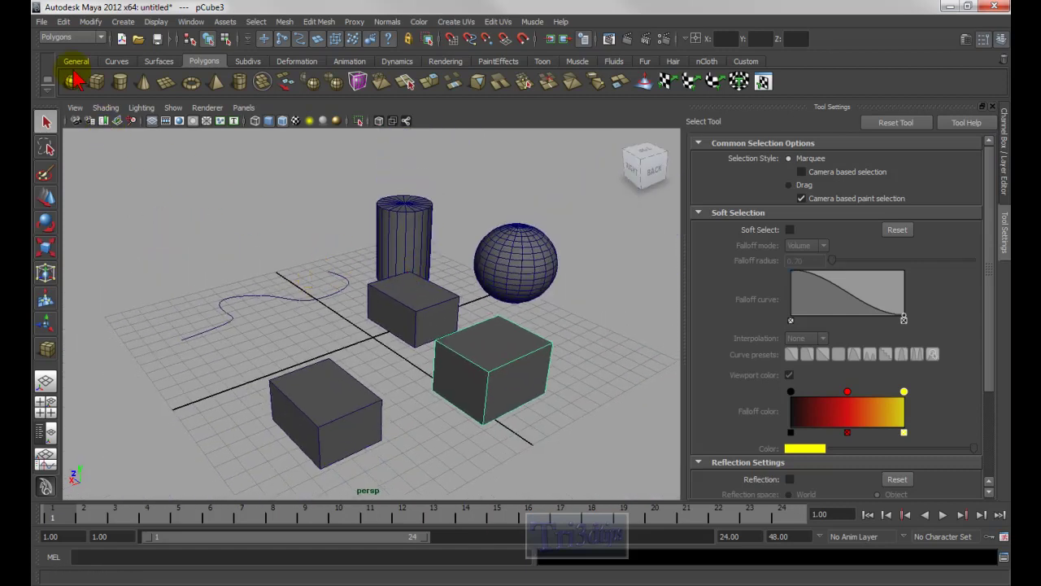
Step: Display the General shelf and try its Tumble, Track and Dolly tools on the perspective view
left_click(76, 62)
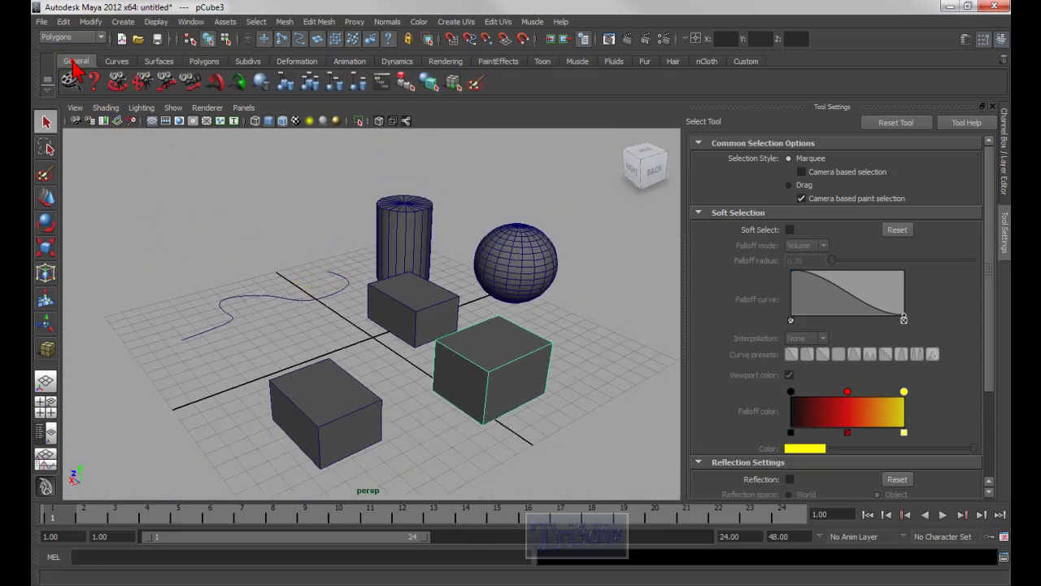
left_click(118, 85)
left_click_drag(314, 244, 412, 285)
left_click(143, 82)
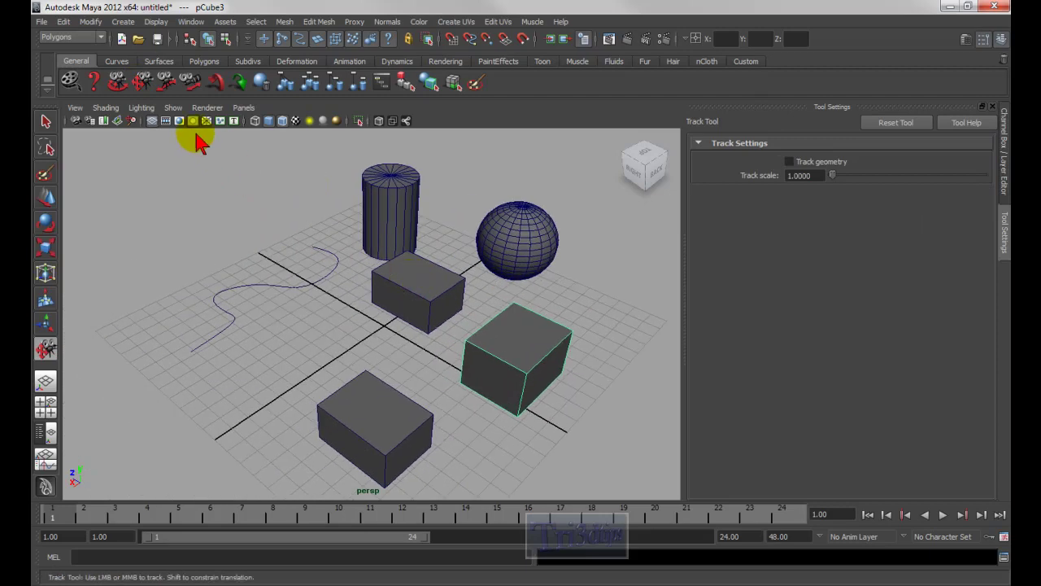
left_click(166, 81)
left_click_drag(336, 296, 258, 179)
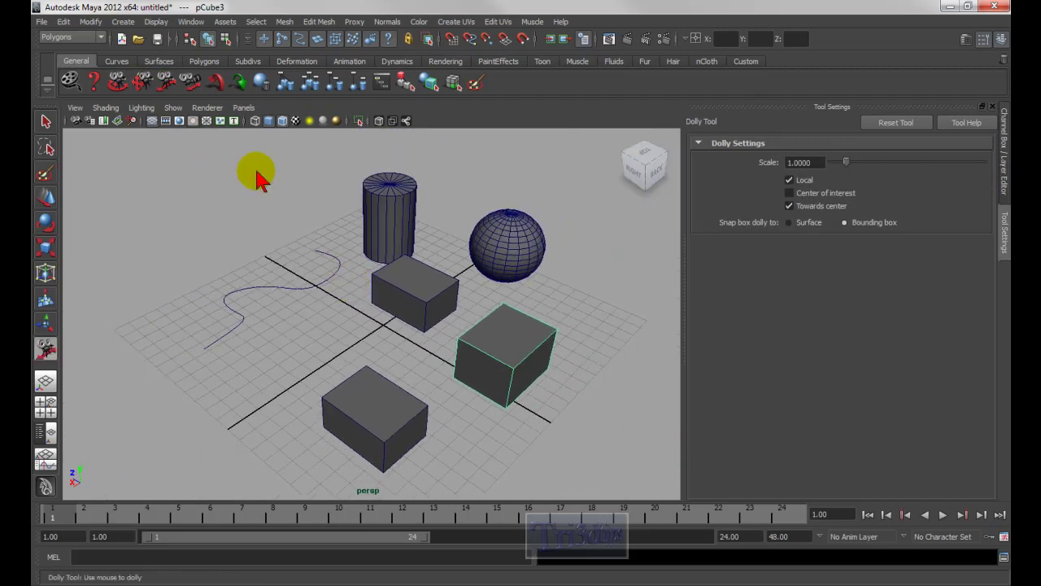
Step: Adjust the perspective view with the box-based Zoom Tool and return to the Select Tool
left_click(189, 82)
left_click_drag(385, 297, 448, 335)
left_click(175, 84)
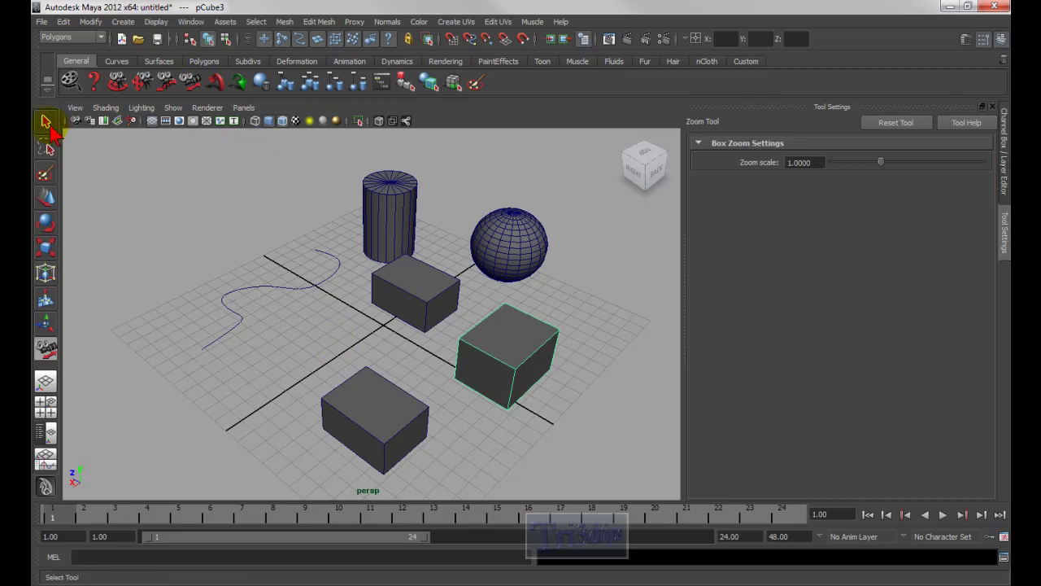
left_click(46, 122)
right_click_drag(325, 274, 330, 274, "alt")
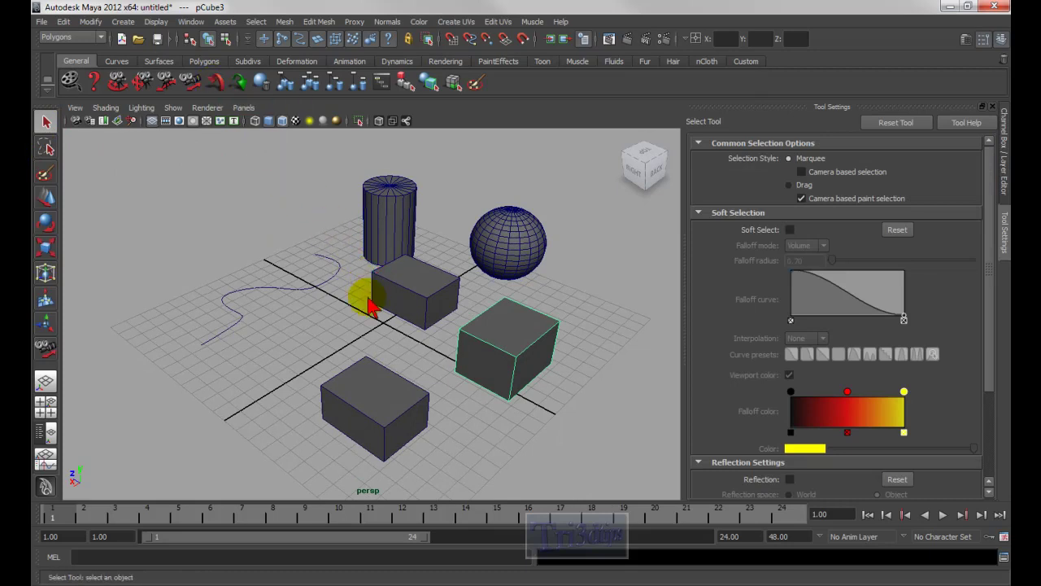
Step: Undo the creation of the last polygon cube and redo it
key("ctrl+z")
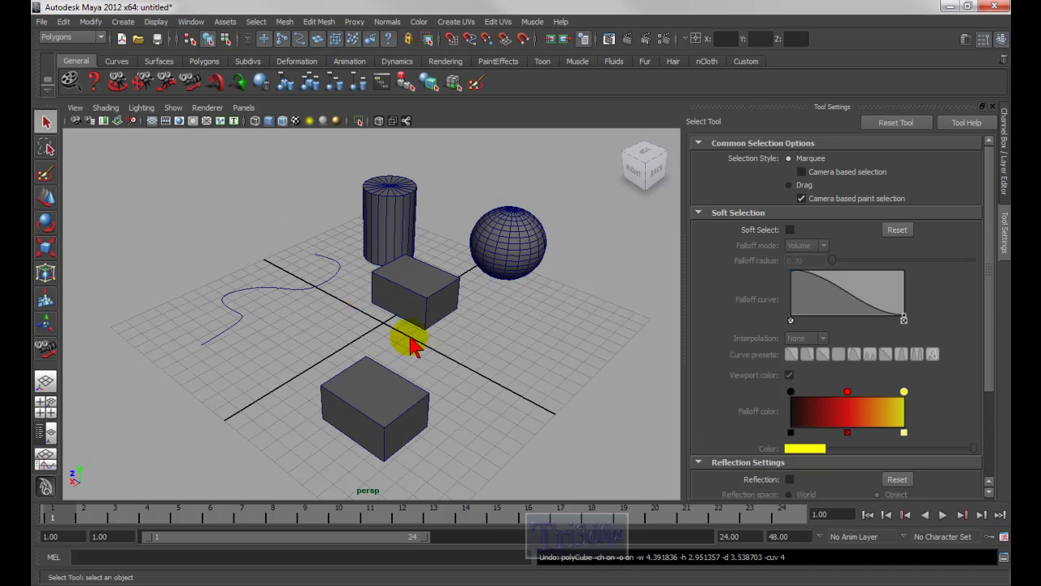
key("shift+z")
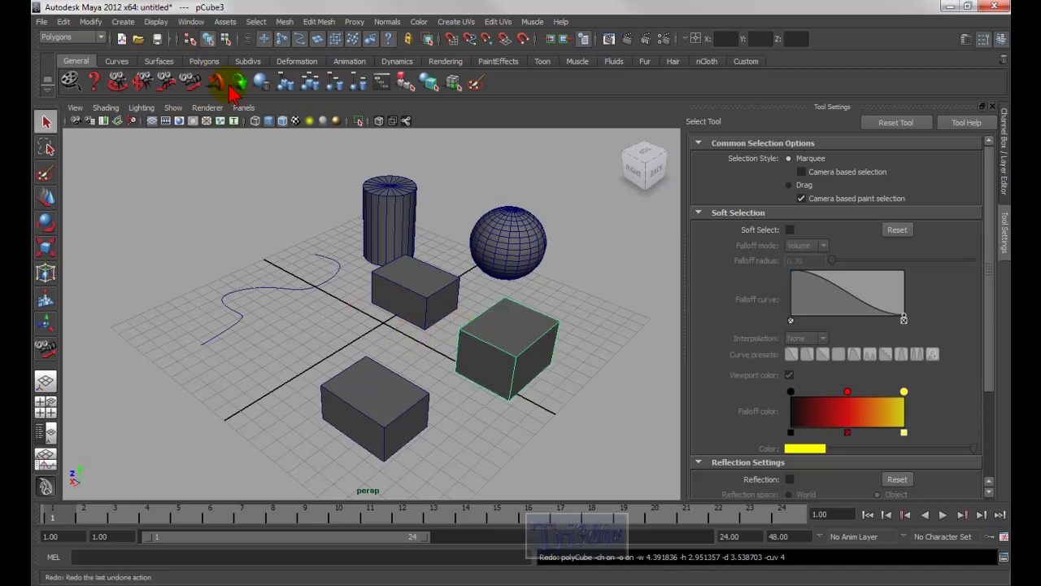
scroll(431, 301, "up", 5)
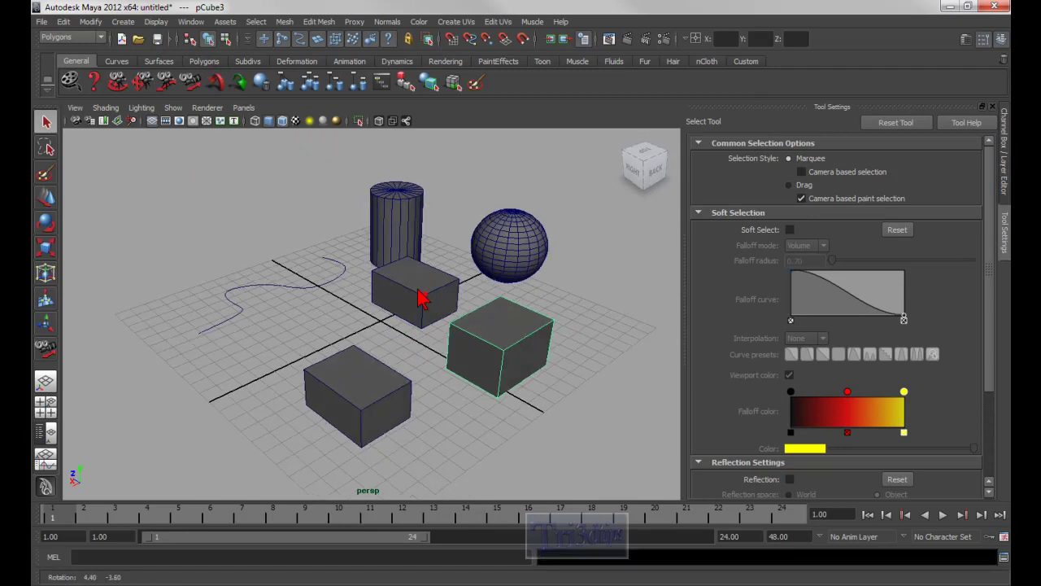
mouse_move(431, 301)
middle_mouse_down("alt")
mouse_move(465, 300)
mouse_move(461, 316)
mouse_move(400, 269)
mouse_move(368, 264)
mouse_move(360, 232)
mouse_move(244, 209)
middle_mouse_up("alt")
scroll(326, 236, "down", 3)
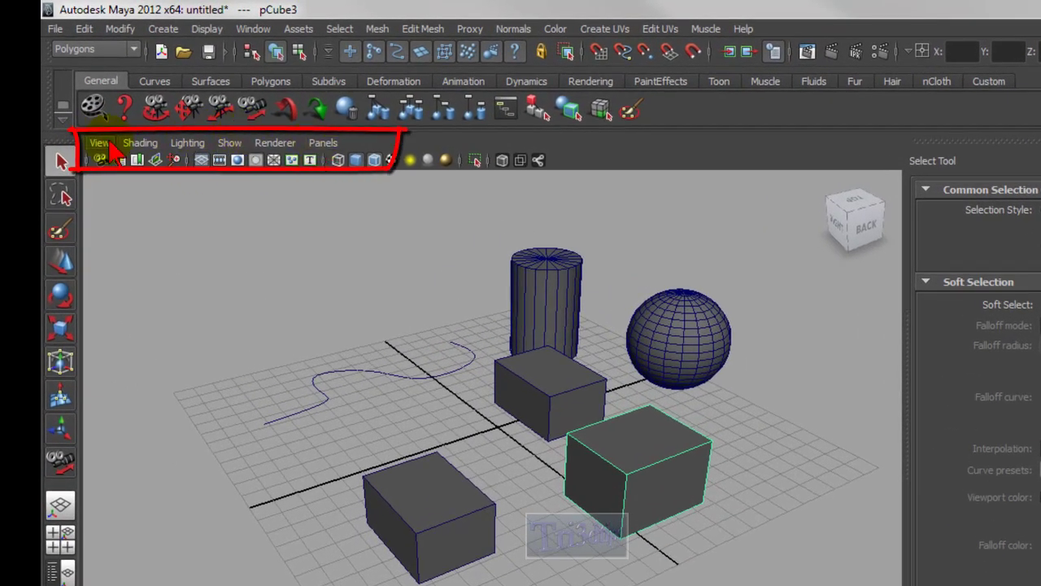
Step: Hide the perspective panel's menu bar and show it again, with the scene objects deselected
key("shift+m")
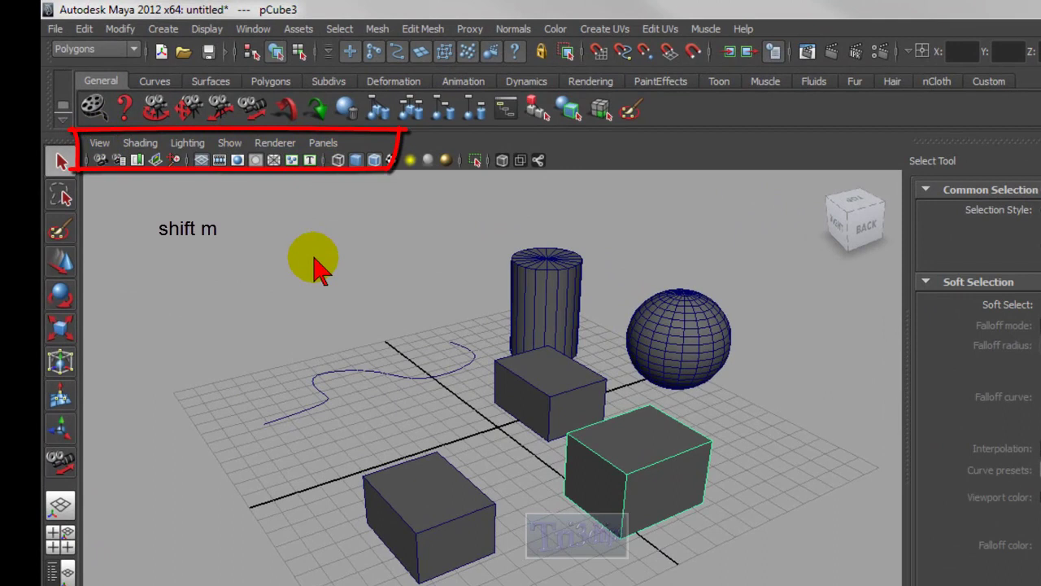
key("shift+m")
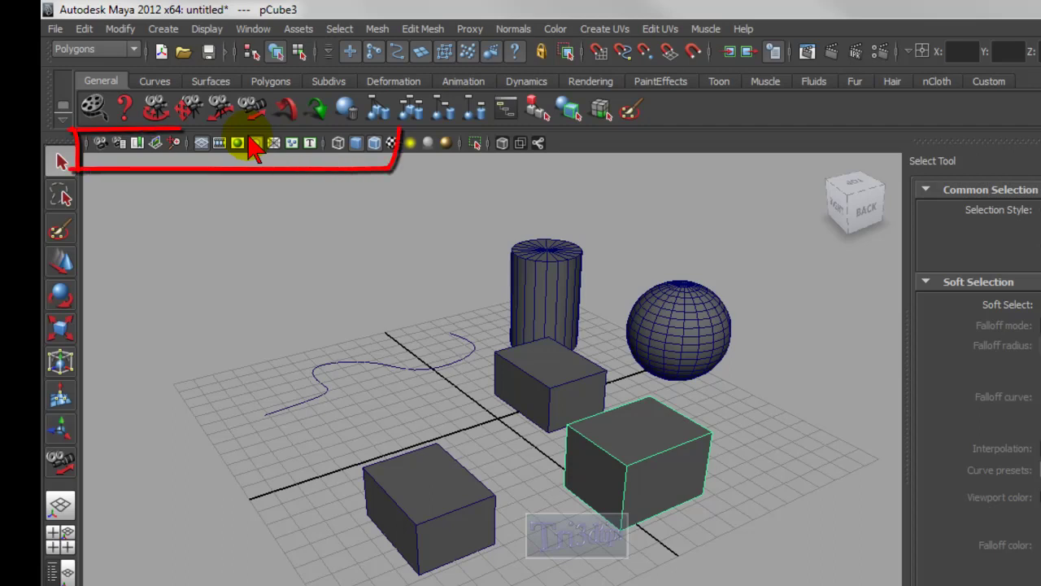
key("shift+m")
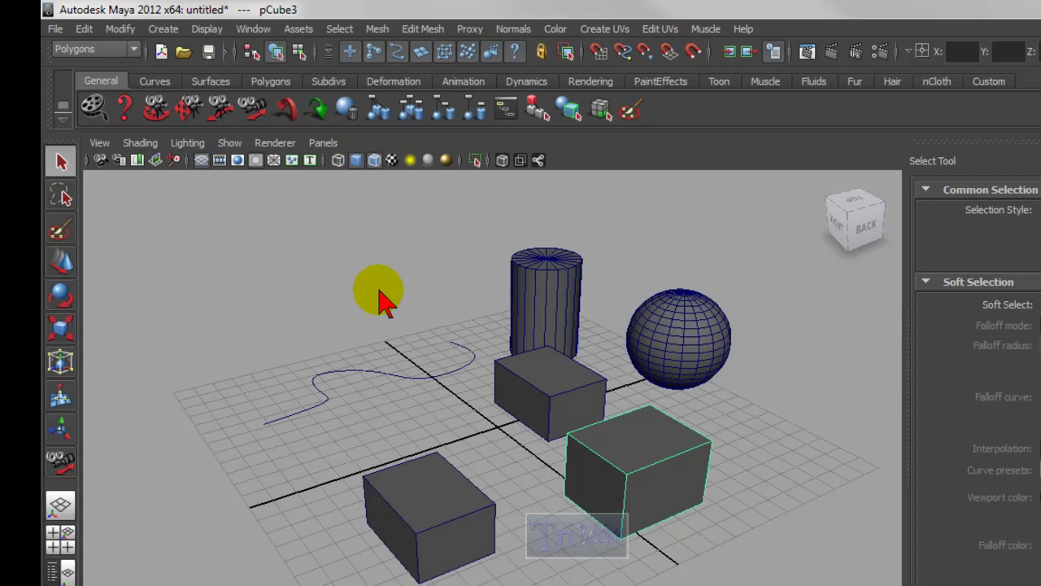
left_click(310, 303)
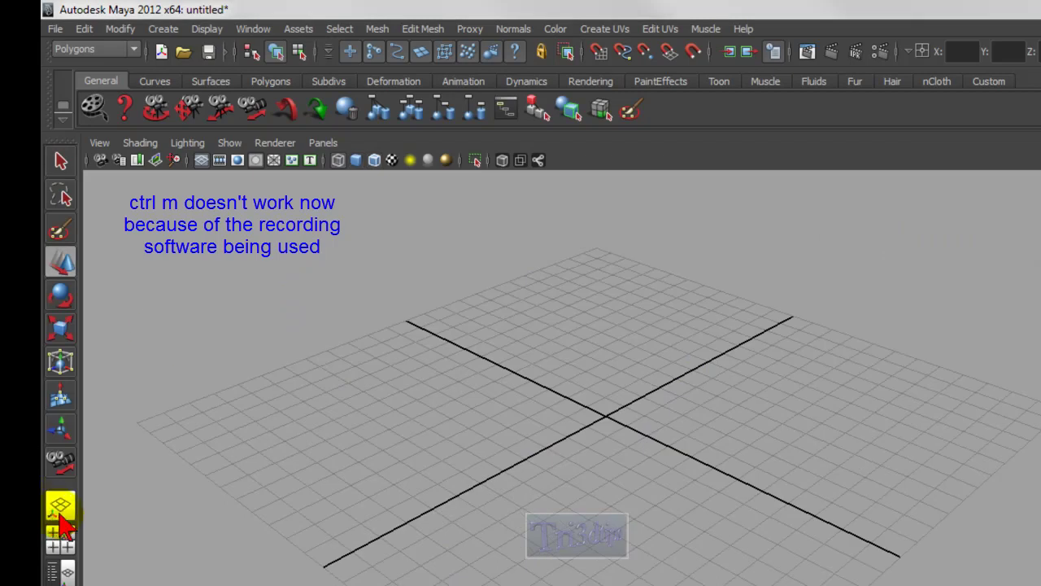
Step: In the empty scene, toggle the panel menu bar and the panel icon toolbar off and back on
right_click_drag(623, 499, 415, 478, "alt")
left_click_drag(411, 478, 570, 437, "alt")
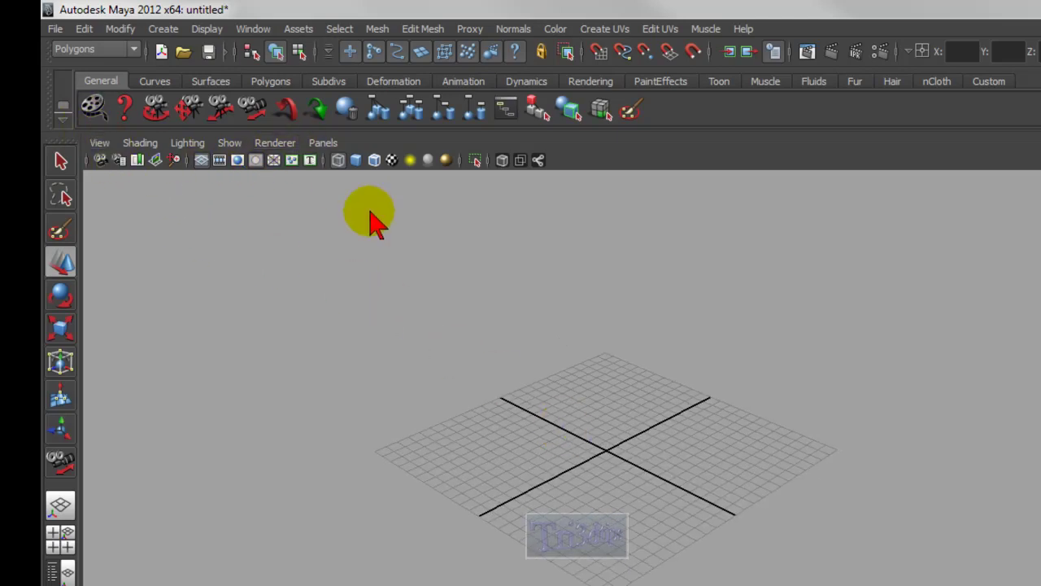
key("shift+m")
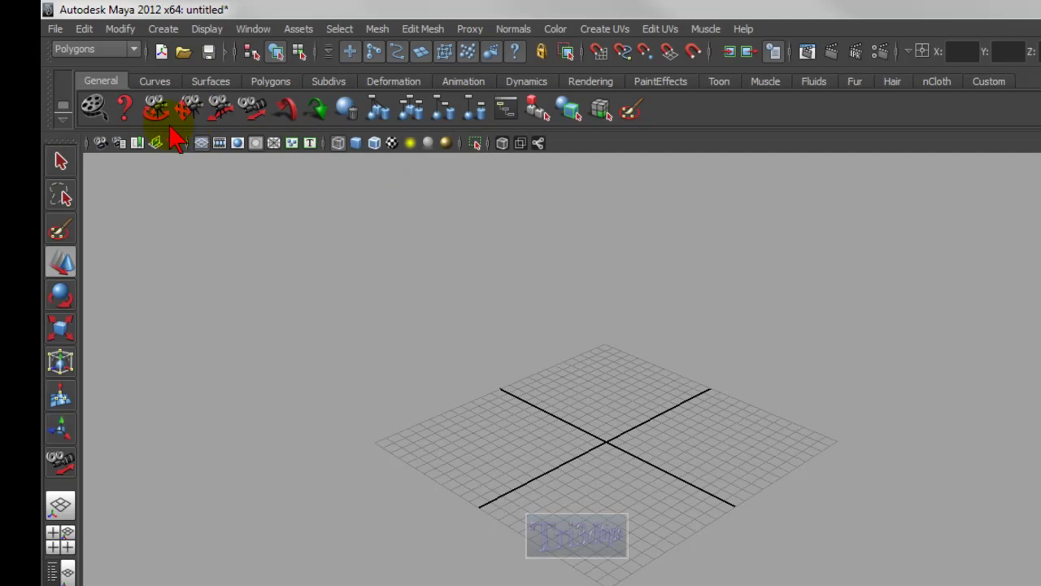
key("shift+m")
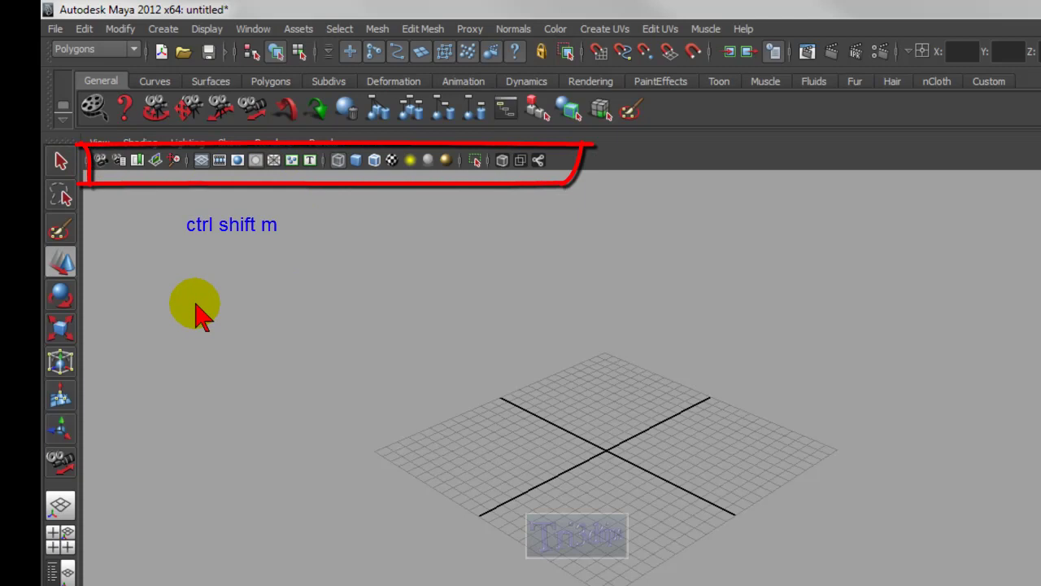
key("ctrl+shift+m")
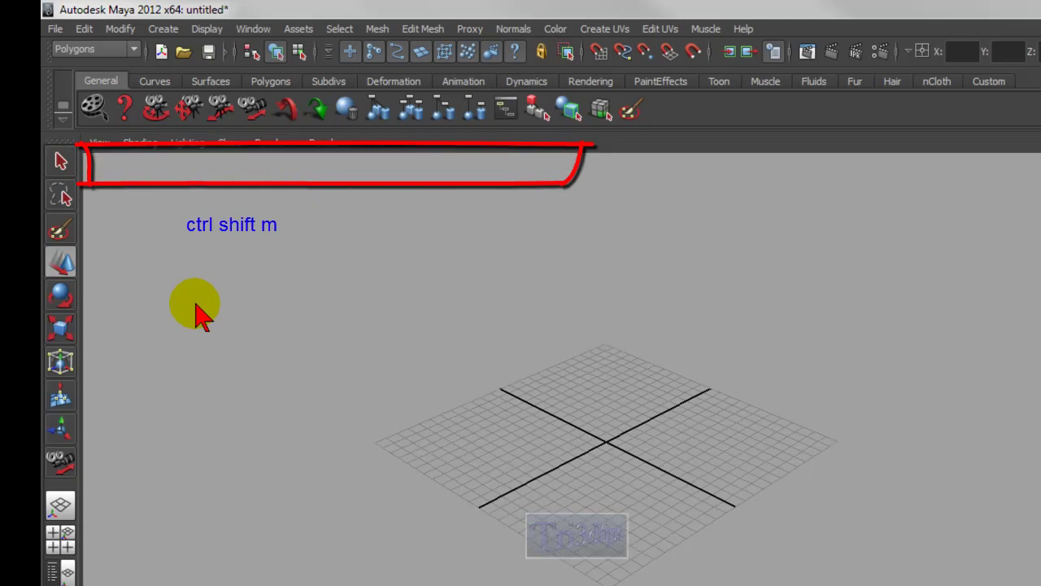
key("ctrl+shift+m")
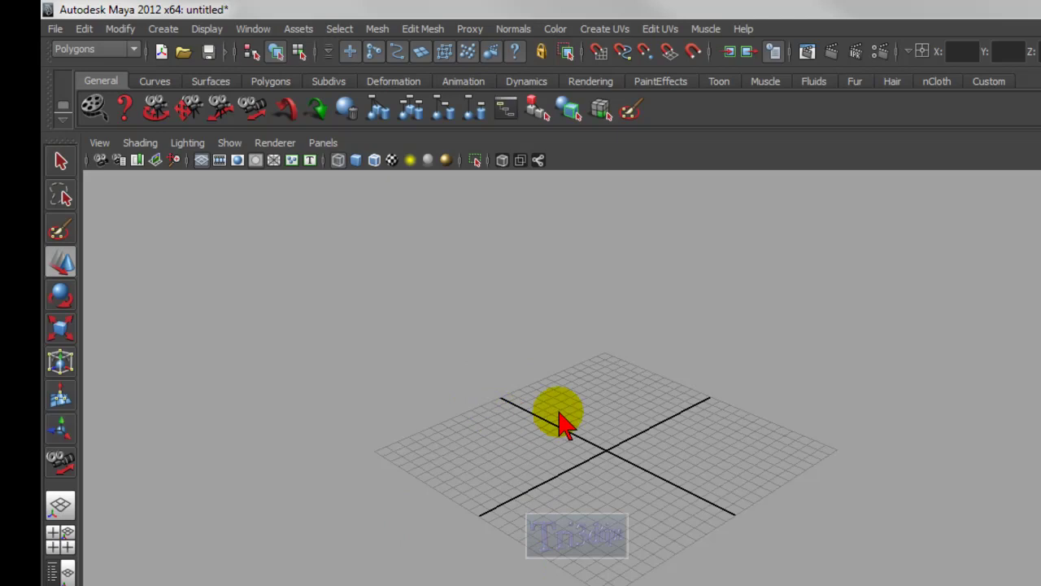
Step: Cycle the viewport background through the blue gradient and black options and back to grey
left_click(645, 306)
left_click_drag(643, 306, 574, 411, "alt")
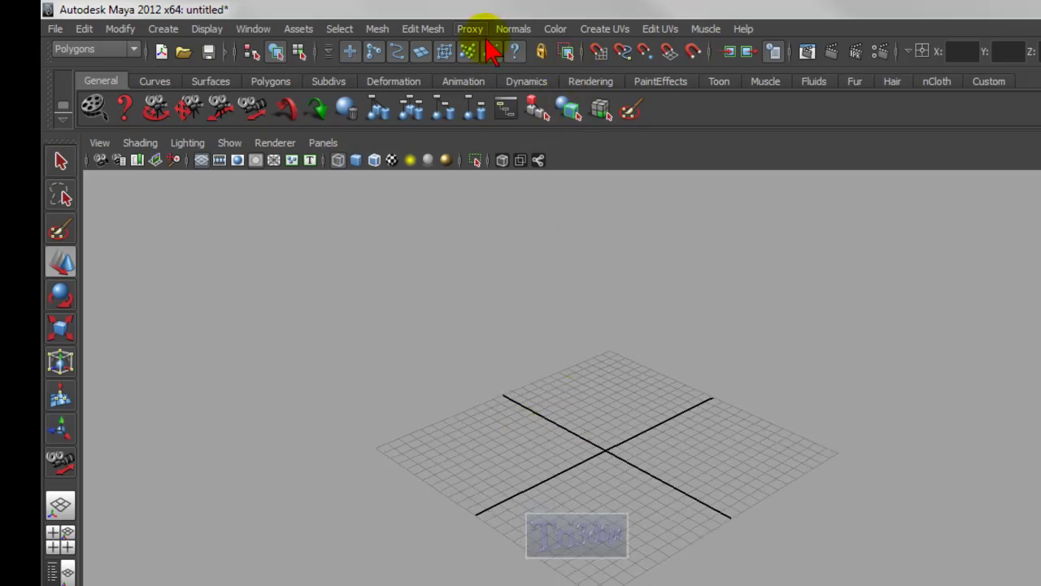
left_click_drag(659, 323, 640, 297, "alt")
key("alt+b")
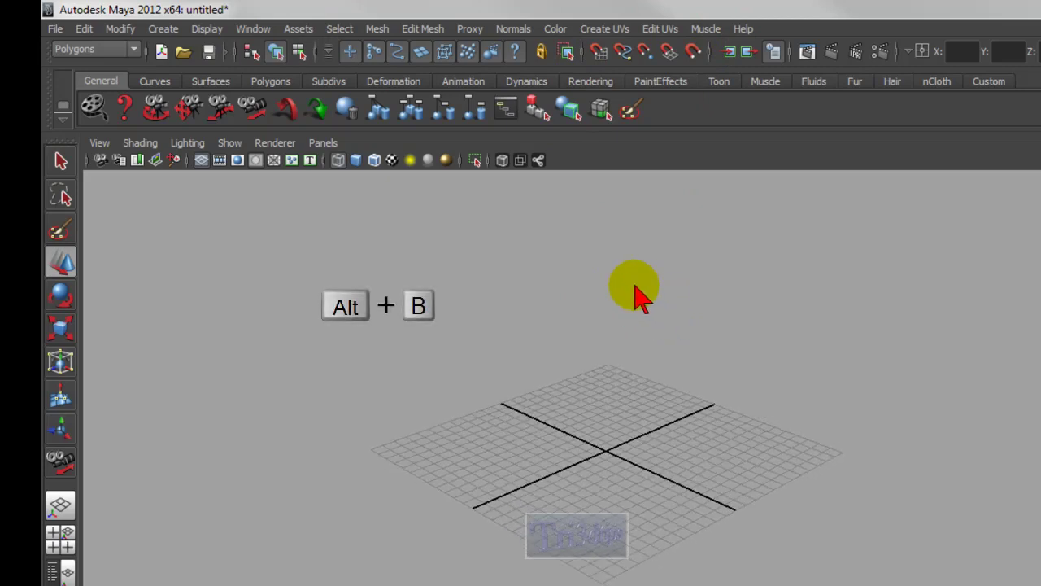
key("alt+b")
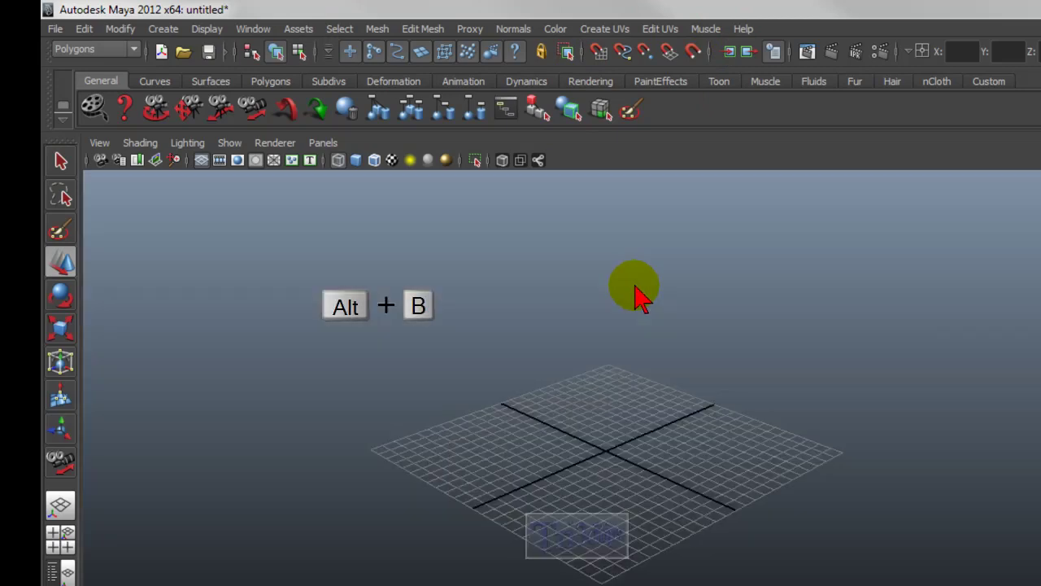
key("alt+b")
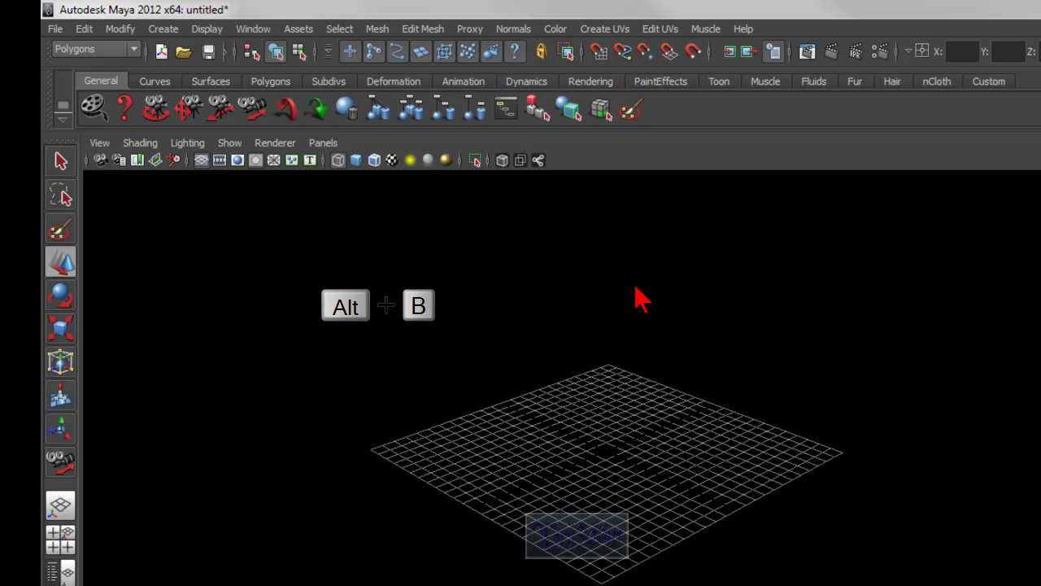
key("alt+b")
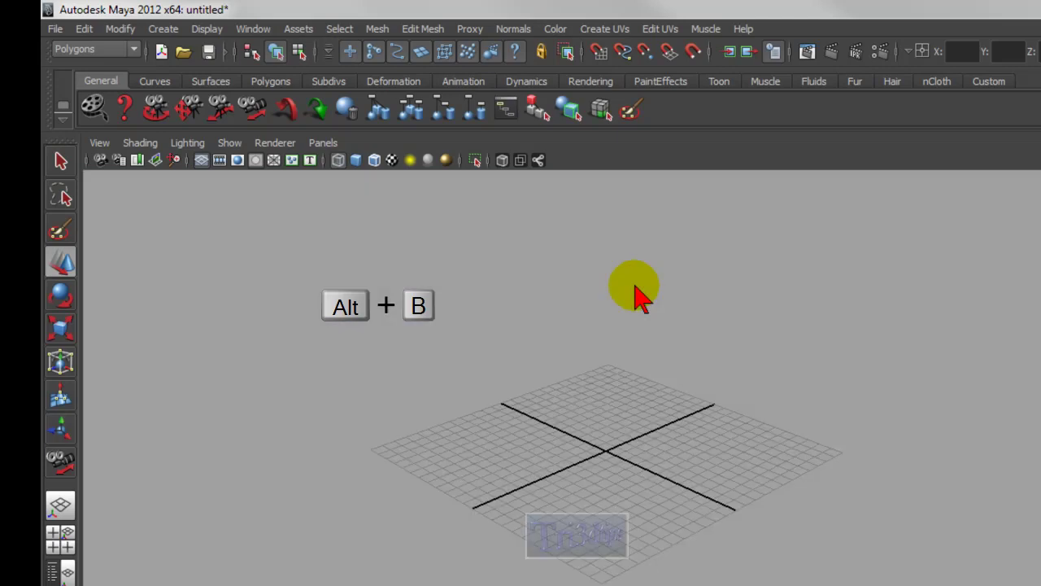
left_click_drag(671, 281, 571, 348, "alt")
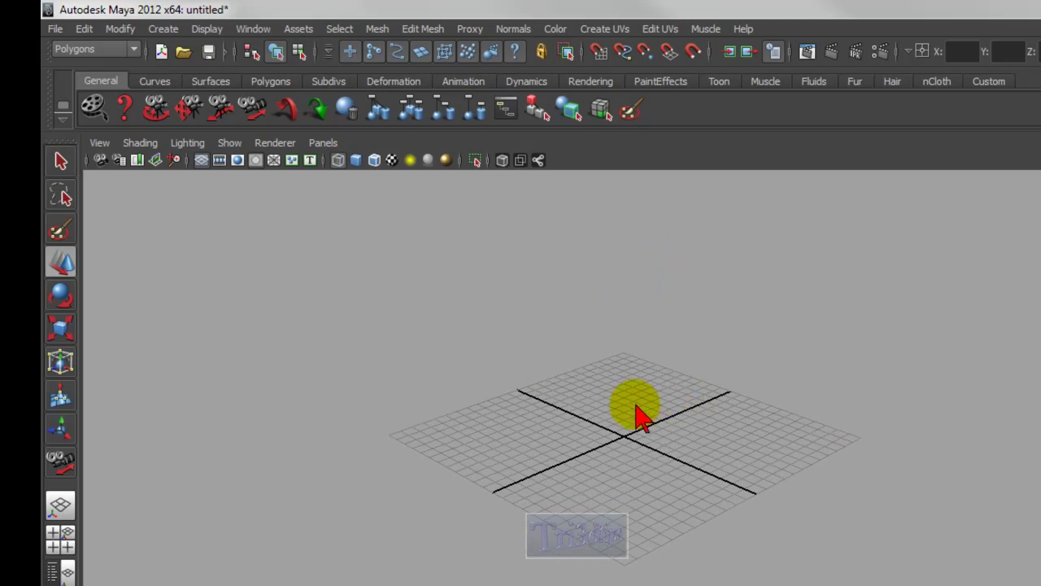
Step: Switch to the four-view layout and make the perspective panel active
key("space")
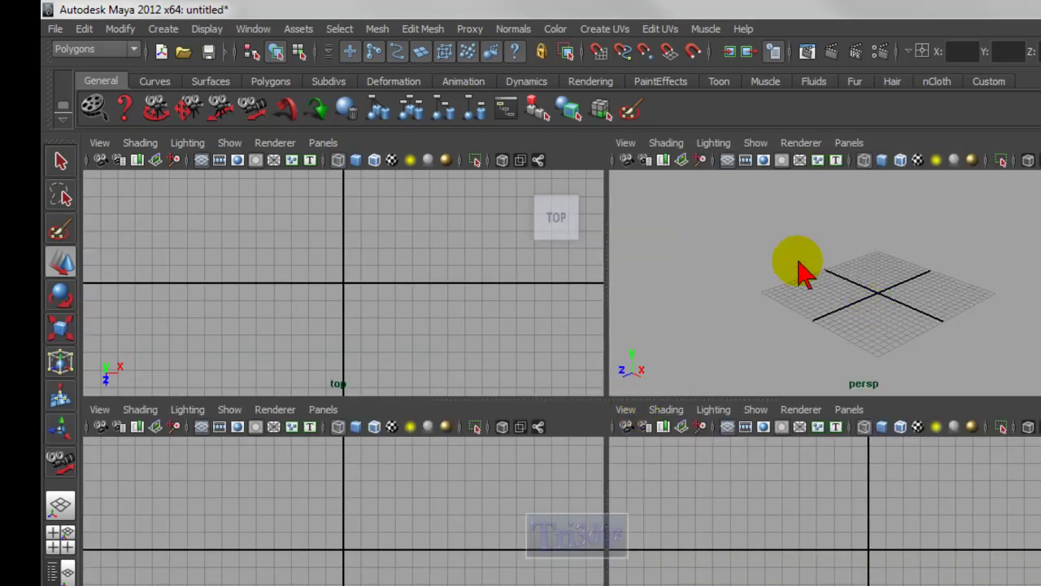
left_click(63, 546)
left_click(868, 259)
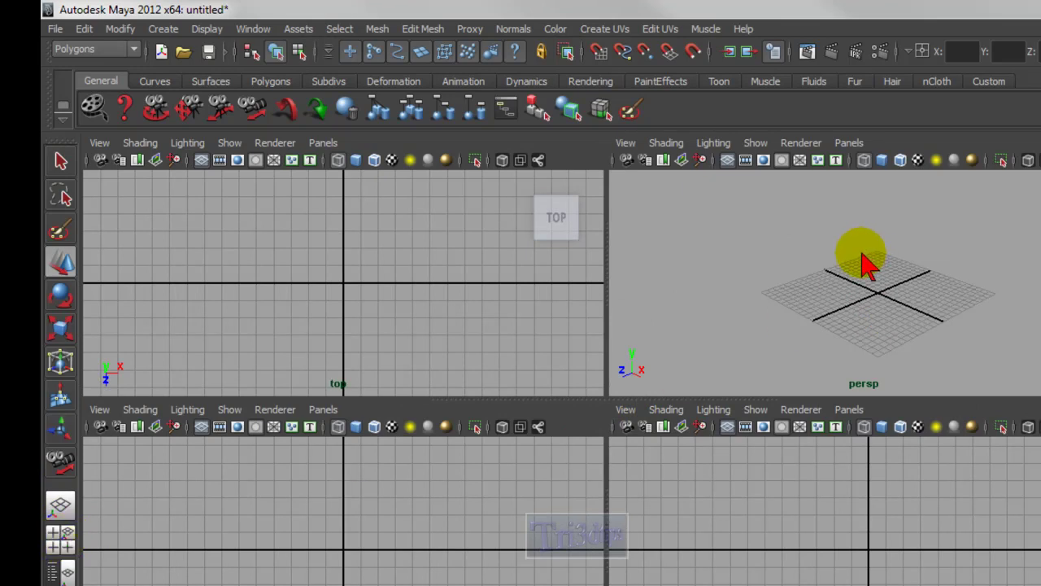
Step: Activate the perspective, top and front panels in turn, and maximize the perspective view
left_click(858, 262)
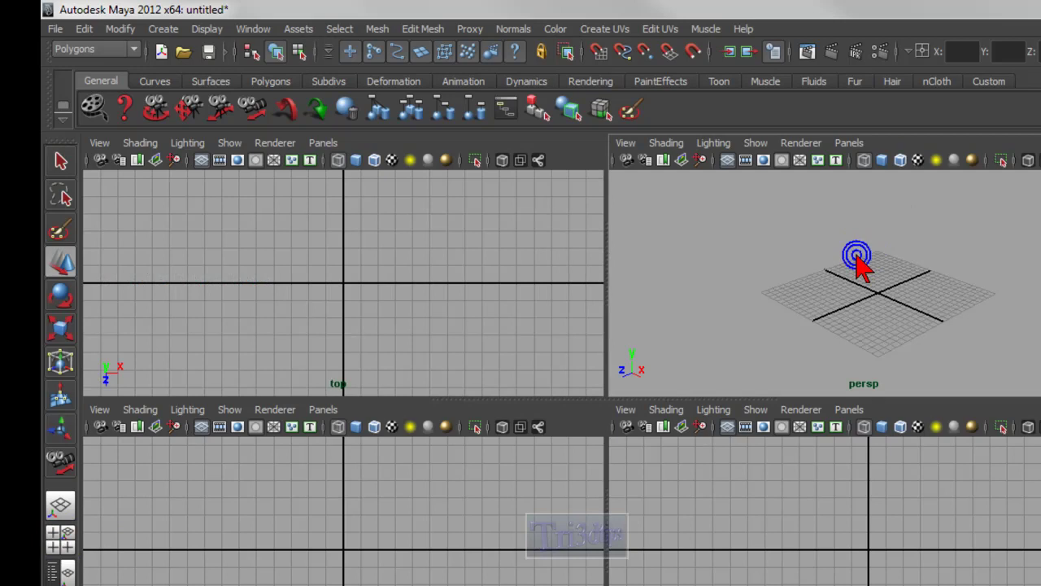
right_click(821, 275)
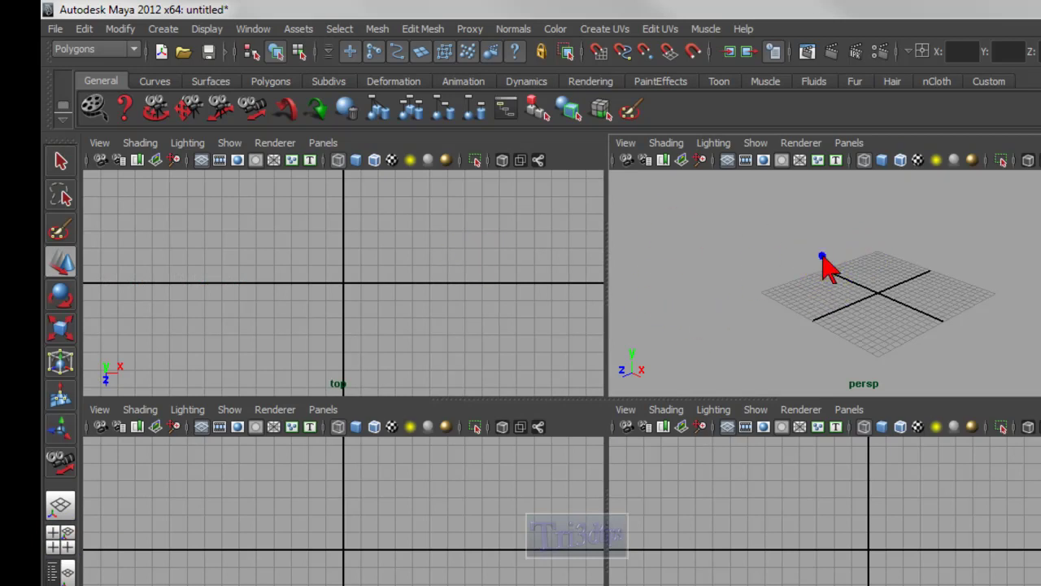
left_click(821, 244)
left_click(513, 238)
left_click(533, 541)
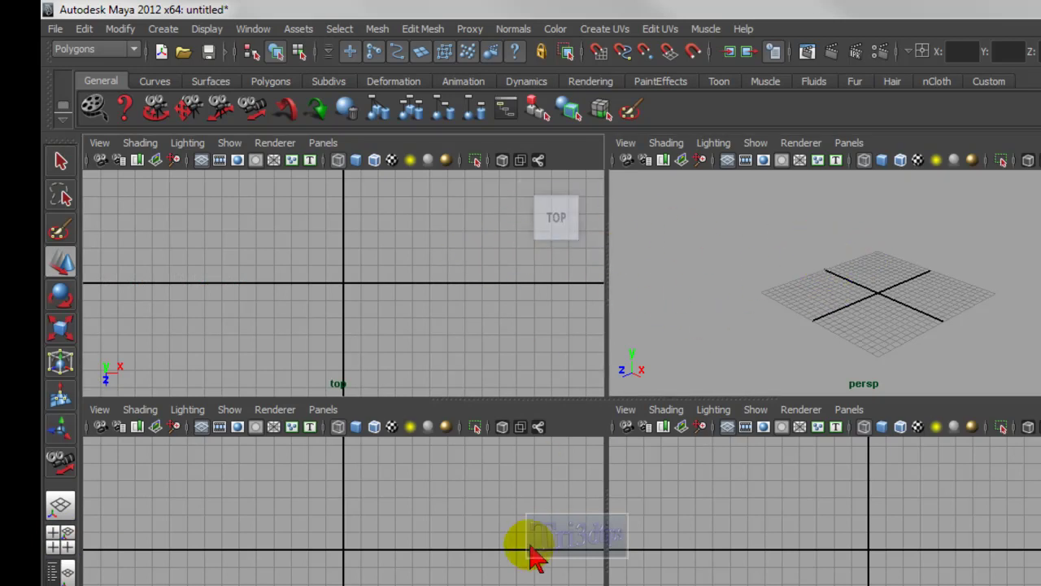
right_click(841, 287)
left_click(854, 288)
key("space")
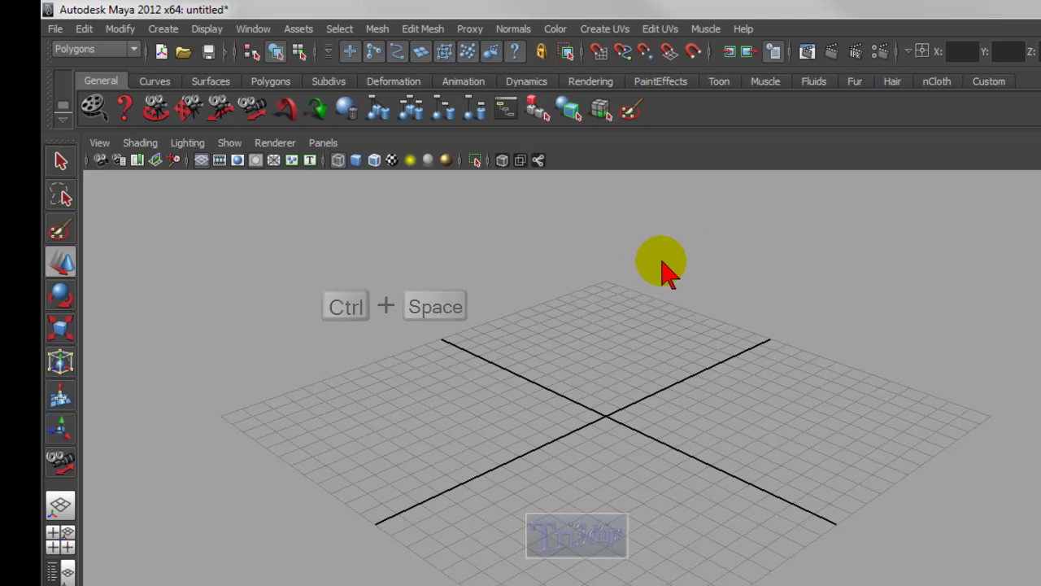
Step: Hide the surrounding interface elements around the perspective view and toggle the panel menu bar off and back on
key("ctrl+space")
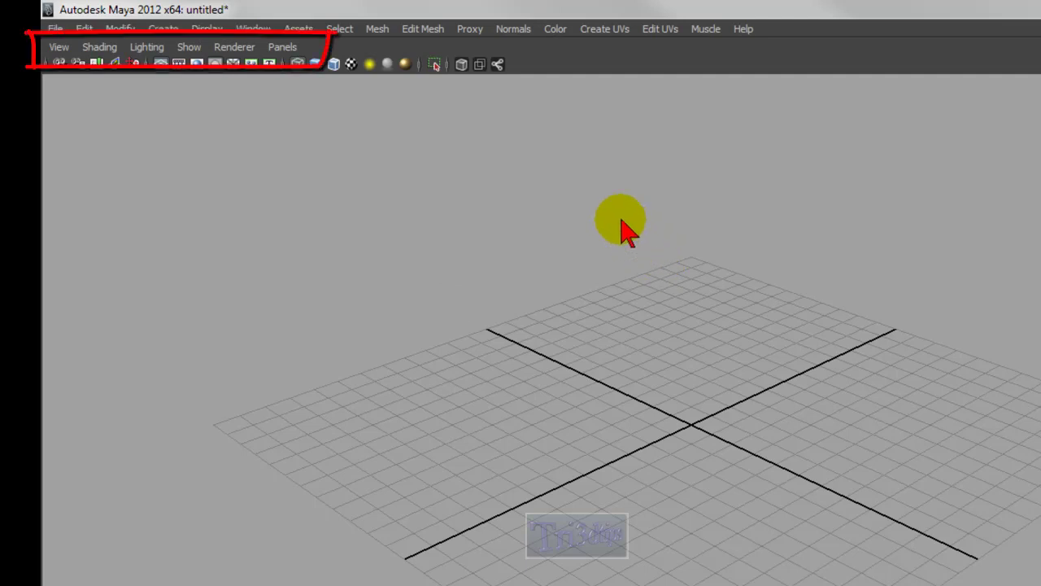
key("shift+m")
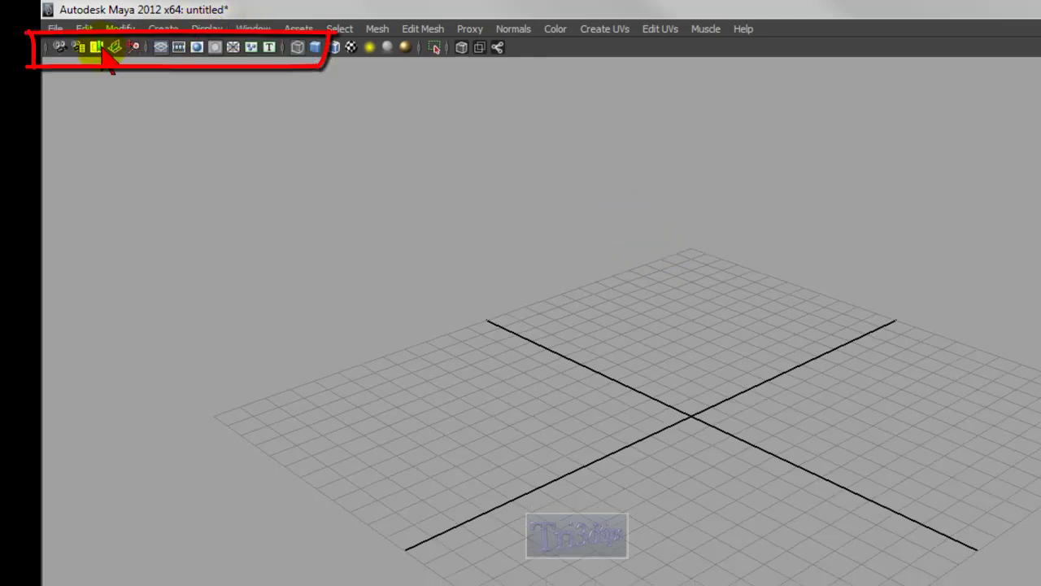
key("shift+m")
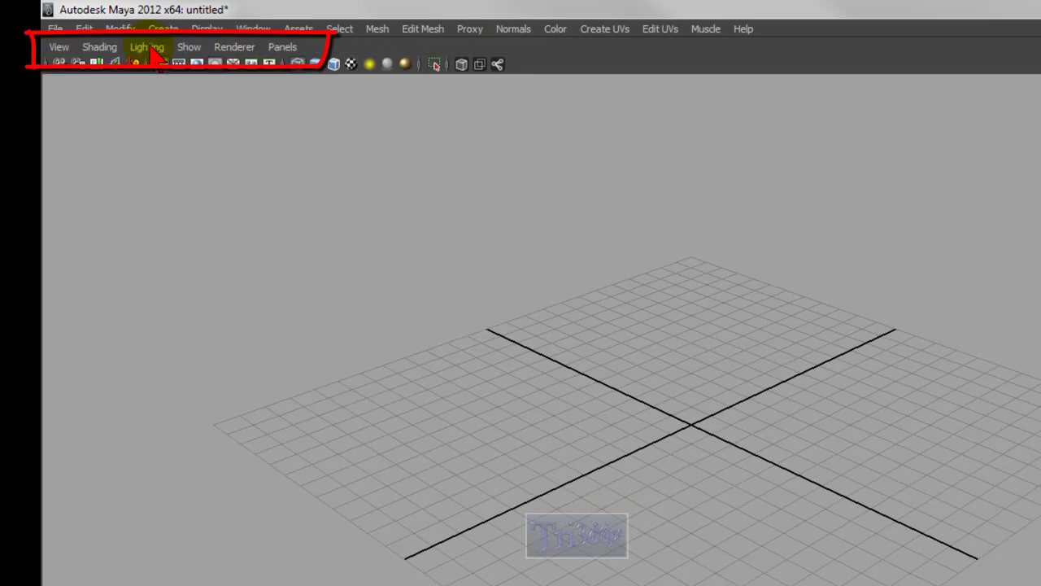
left_click(94, 49)
mouse_move(135, 51)
Step: Toggle the panel icon toolbar off and back on, and restore the hidden interface elements
key("ctrl+shift+m")
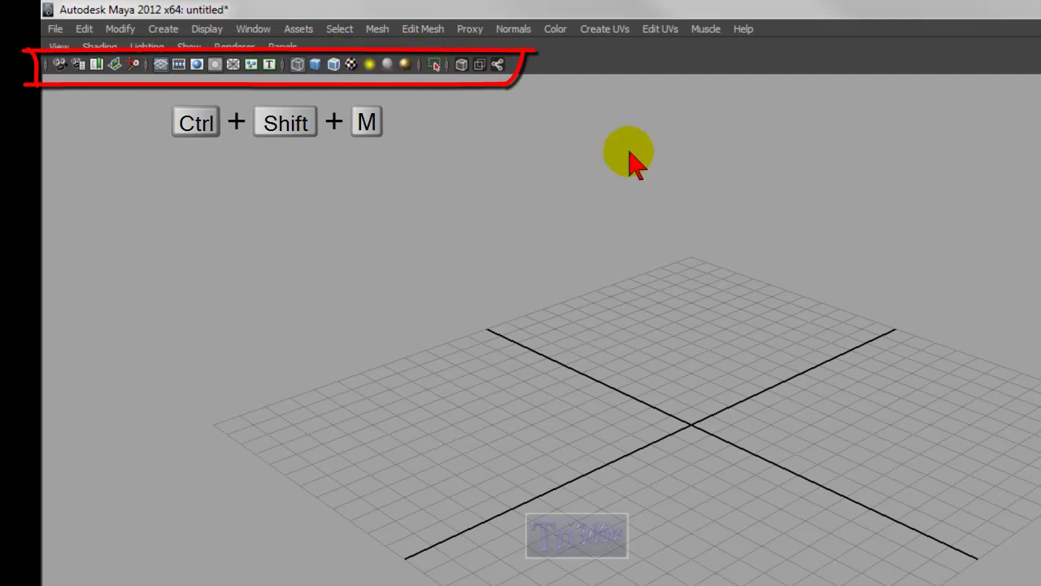
key("ctrl+shift+m")
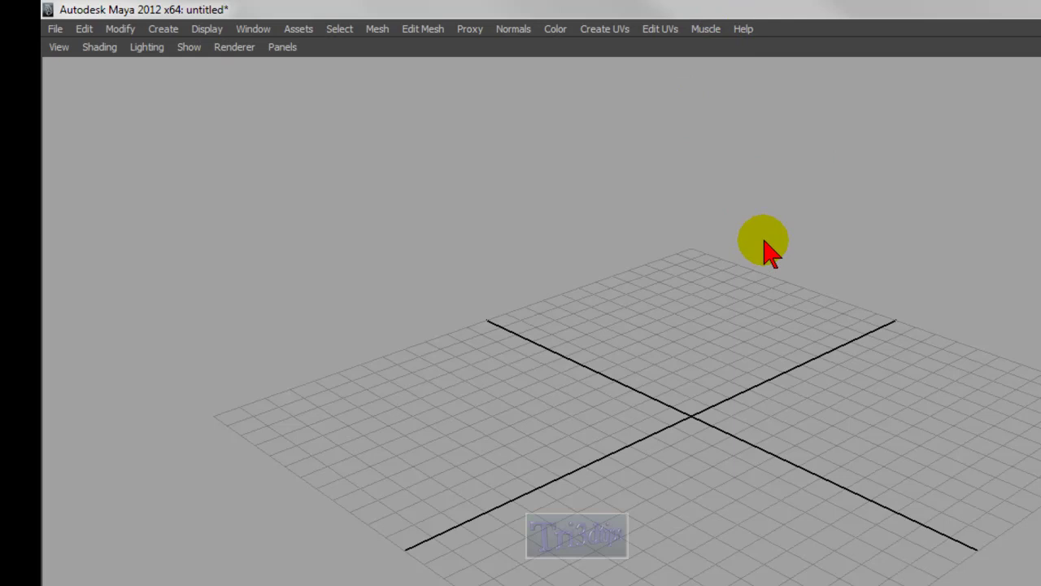
key("ctrl+shift+m")
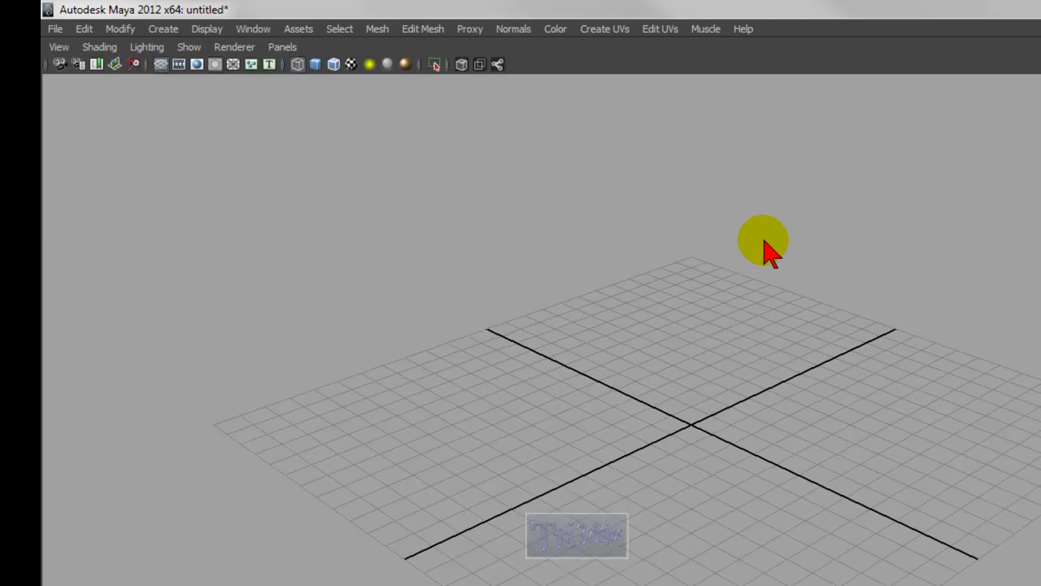
key("ctrl+space")
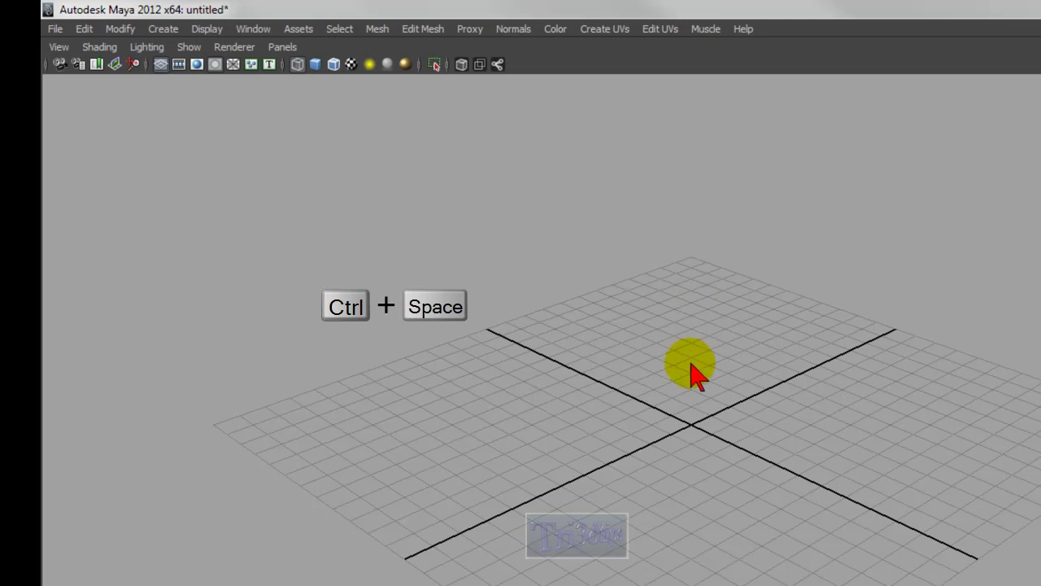
key("ctrl+space")
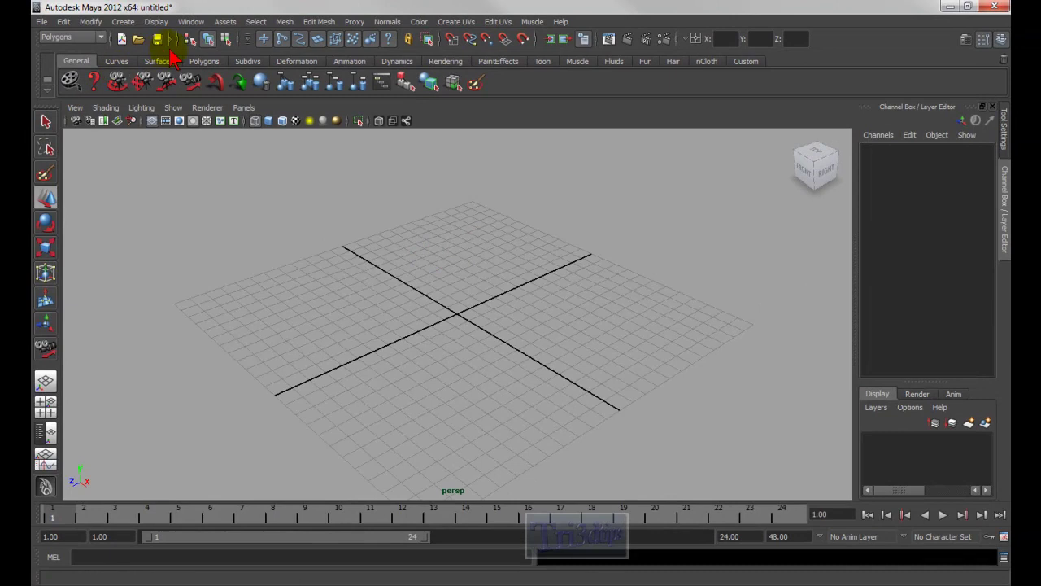
Step: Create a polygon sphere at the centre of the grid and display it smooth shaded
left_click(204, 64)
left_click(73, 82)
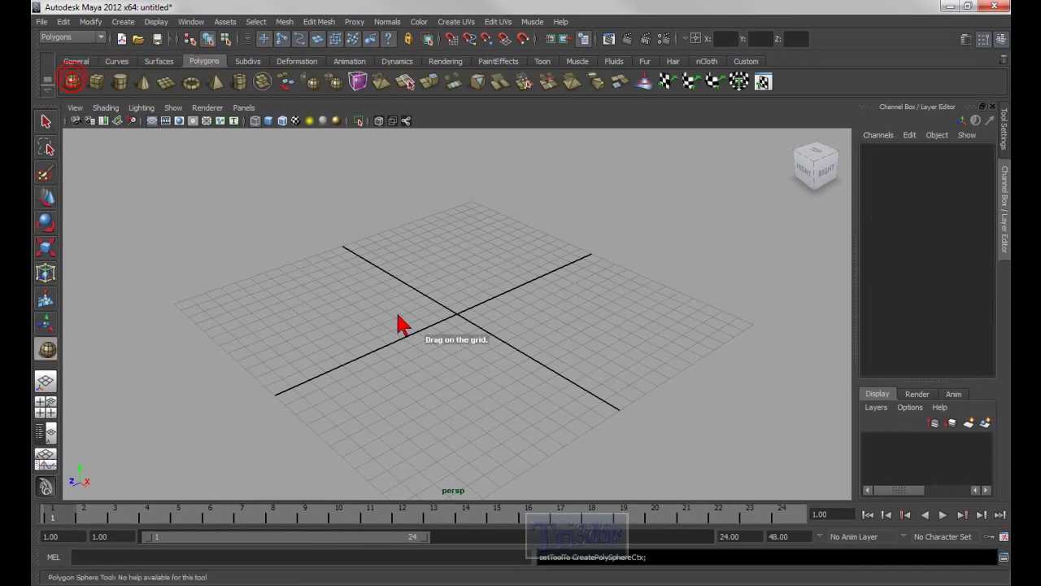
left_click_drag(457, 322, 496, 236)
scroll(457, 308, "up", 2)
key("5")
Step: Switch the sphere to vertex mode, select a vertex near its top with the Move tool, and frame that vertex
key("w")
right_click_drag(496, 236, 429, 246)
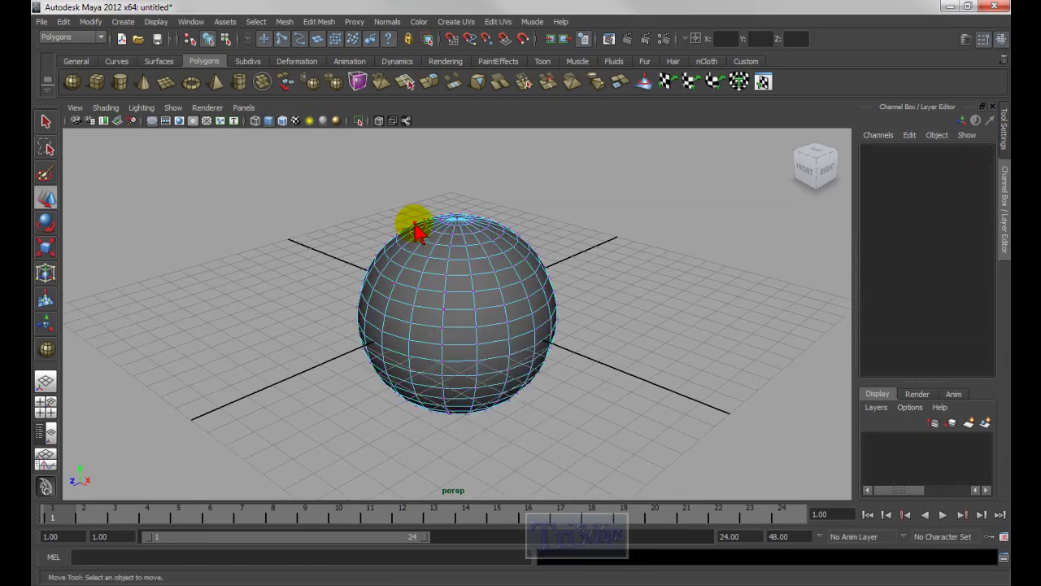
left_click(411, 240)
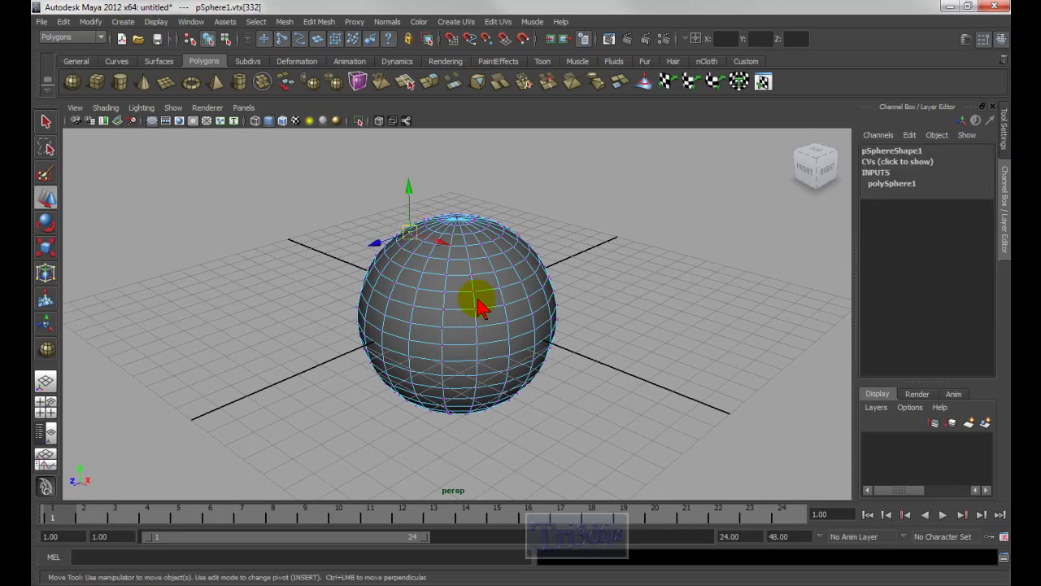
key("f")
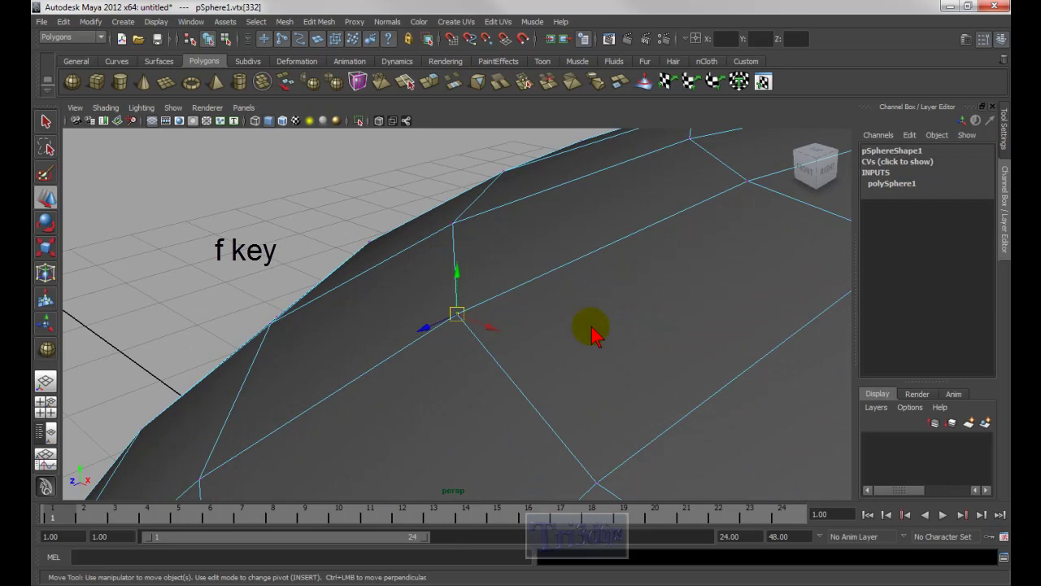
Step: Zoom out to the whole sphere and box-zoom in closely around the selected vertex
right_click_drag(606, 333, 353, 274, "alt")
left_click_drag(353, 274, 470, 295, "ctrl+alt")
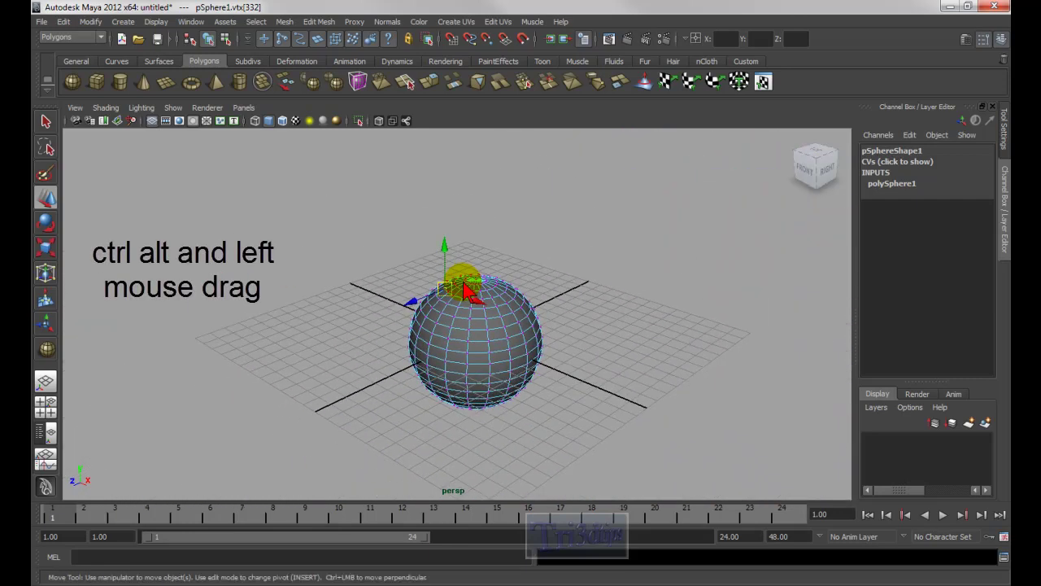
mouse_move(418, 260)
left_mouse_down("ctrl+alt")
mouse_move(468, 315)
mouse_move(464, 308)
left_mouse_up("ctrl+alt")
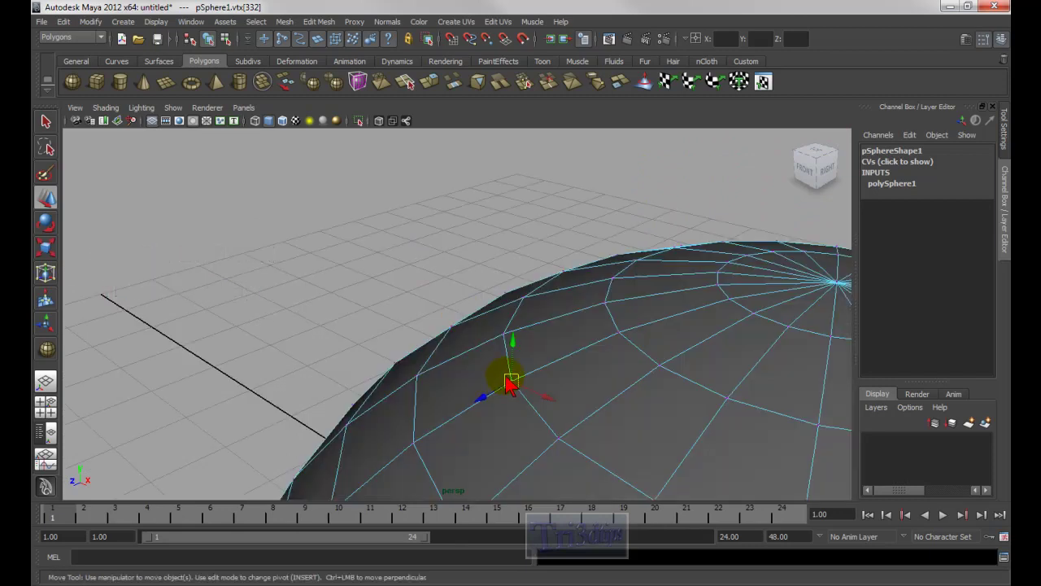
left_click_drag(510, 386, 524, 400, "ctrl+alt")
middle_click_drag(459, 366, 457, 355)
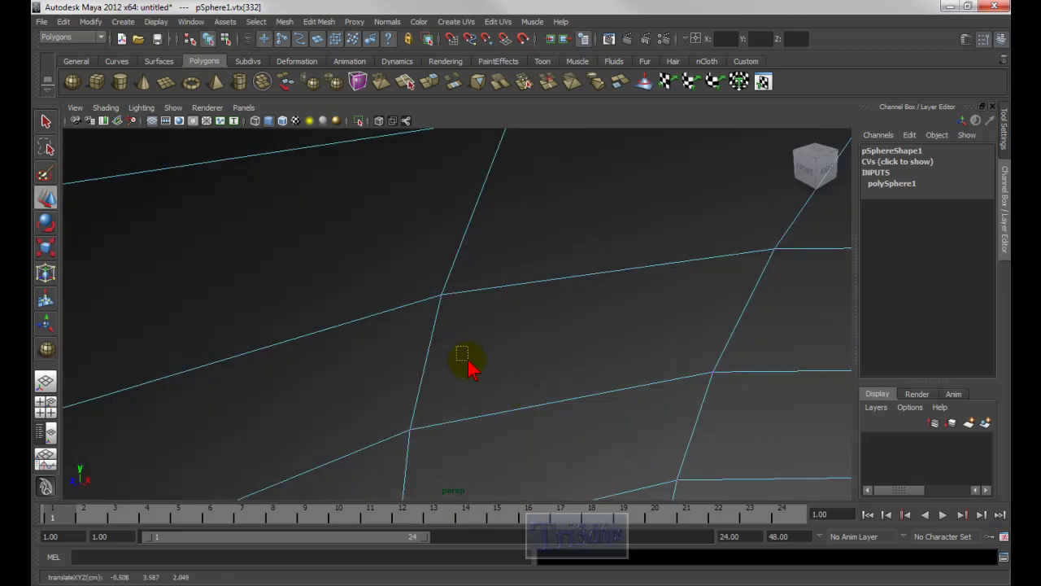
scroll(471, 368, "up", 1)
middle_click_drag(440, 311, 434, 294)
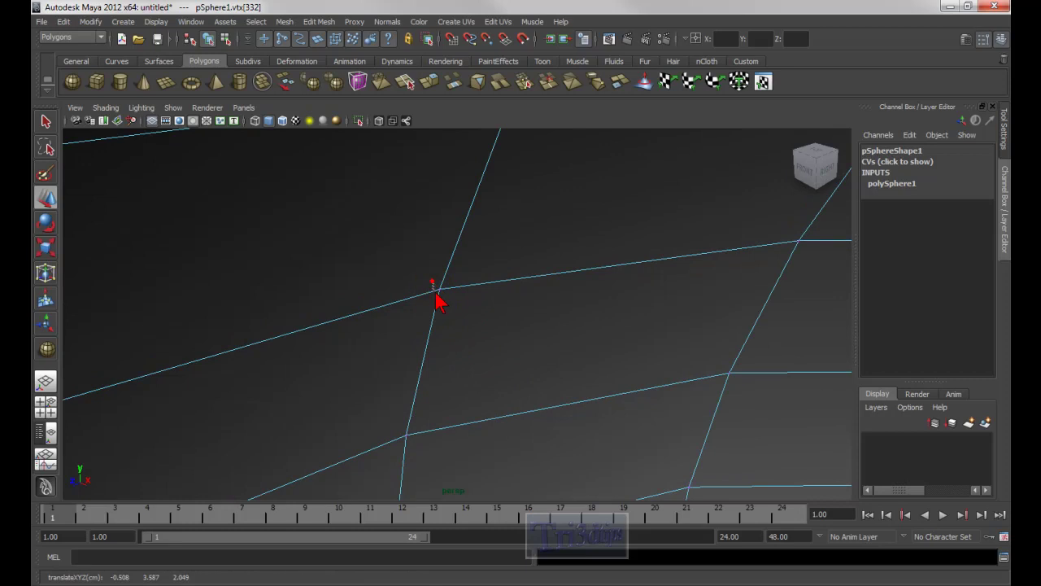
Step: Practise box-zooming out from the sphere and framing the selected vertex again
left_click_drag(440, 305, 442, 302, "ctrl+alt")
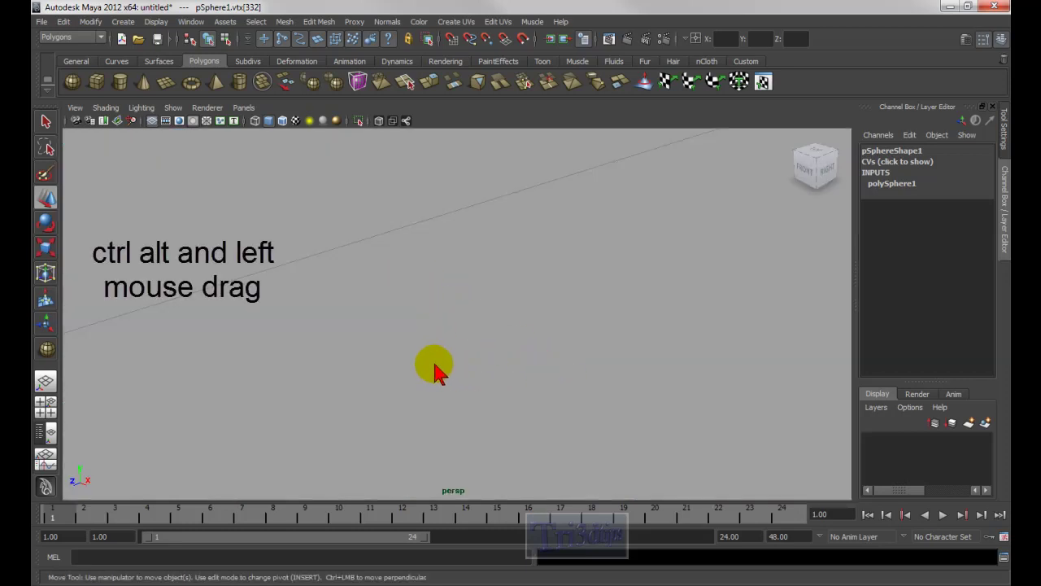
left_click_drag(516, 355, 307, 156, "ctrl+alt")
key("f")
left_click_drag(670, 436, 542, 338, "ctrl+alt")
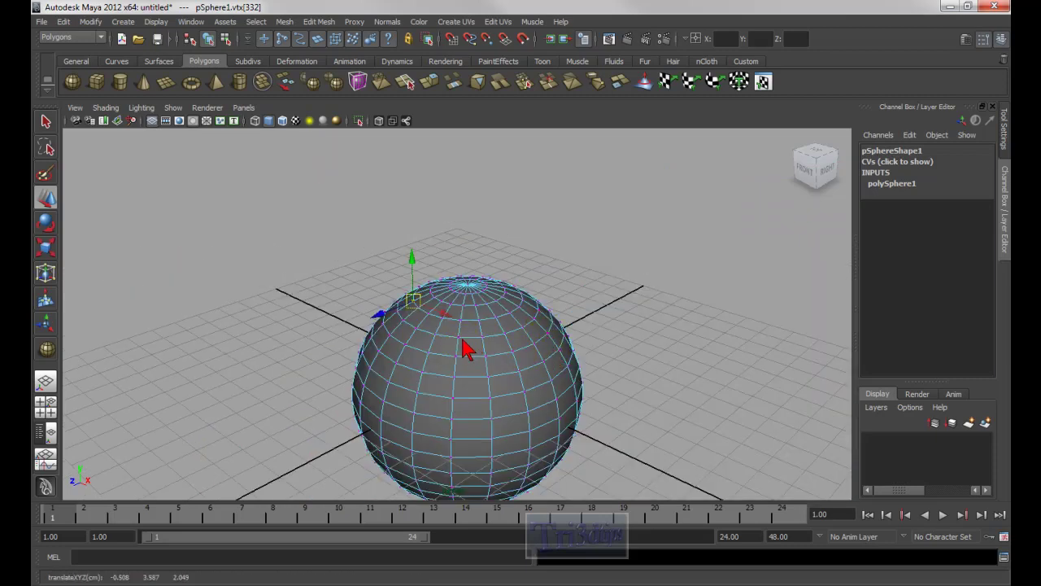
key("f")
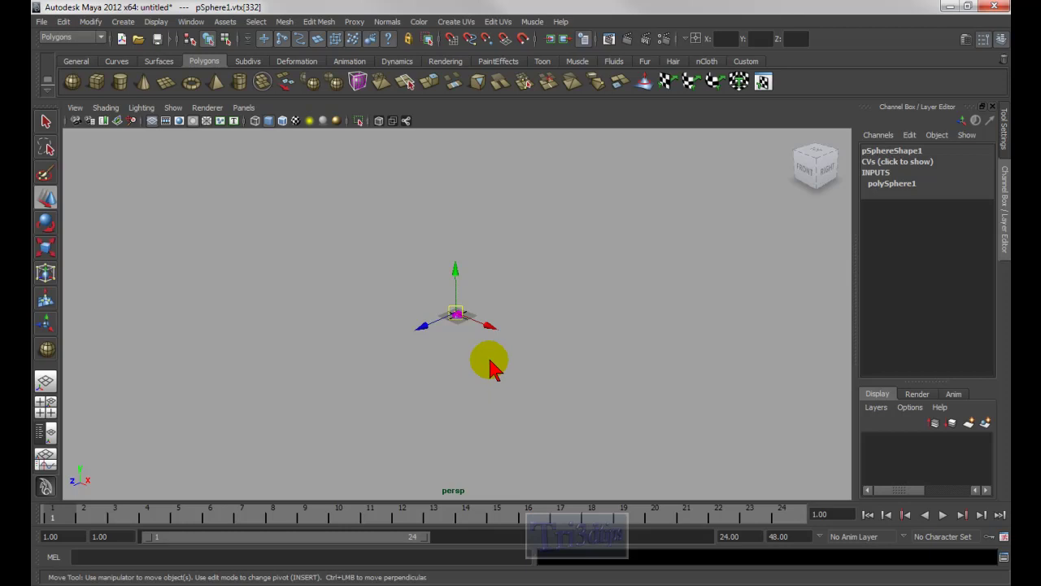
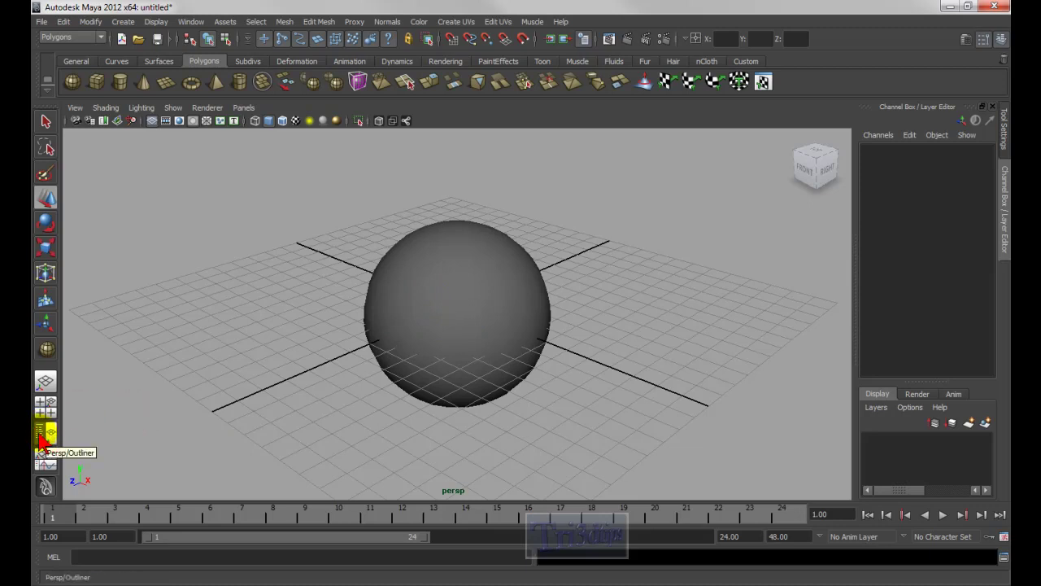
Step: Switch to the Persp/Outliner layout and select pSphere1 in the Outliner
left_click(41, 438)
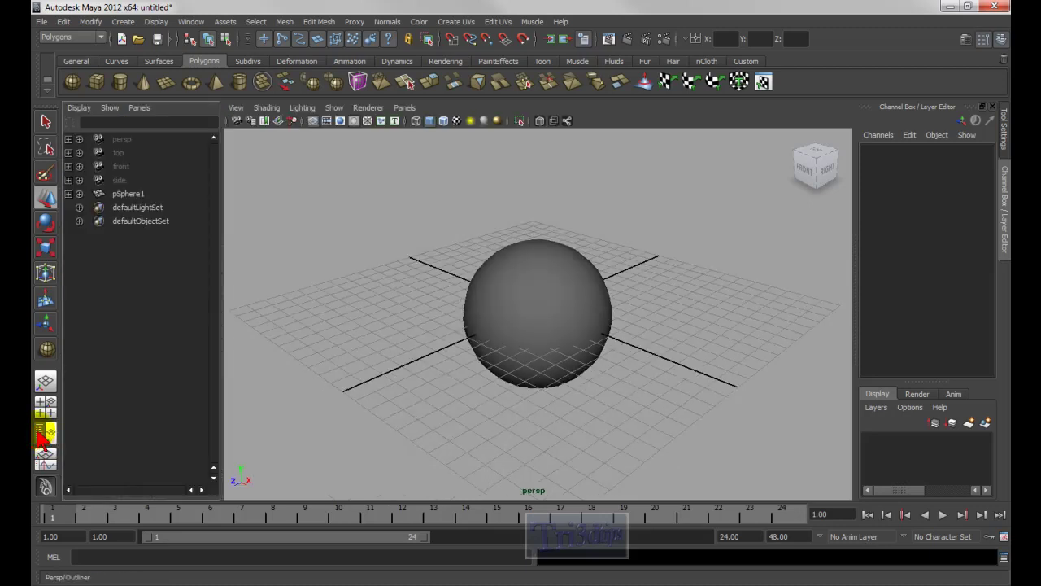
left_click(130, 193)
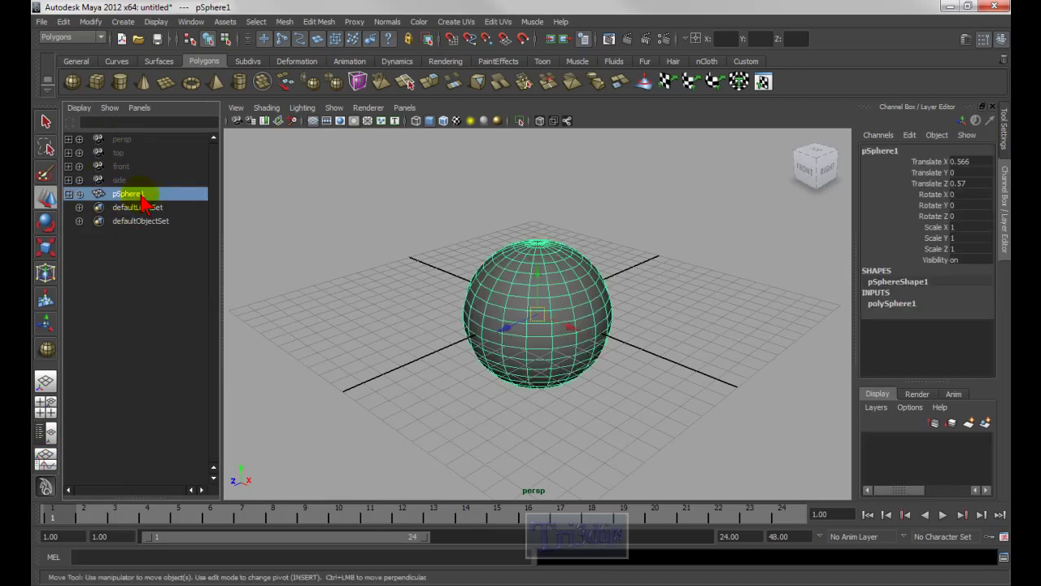
scroll(662, 374, "up", 3)
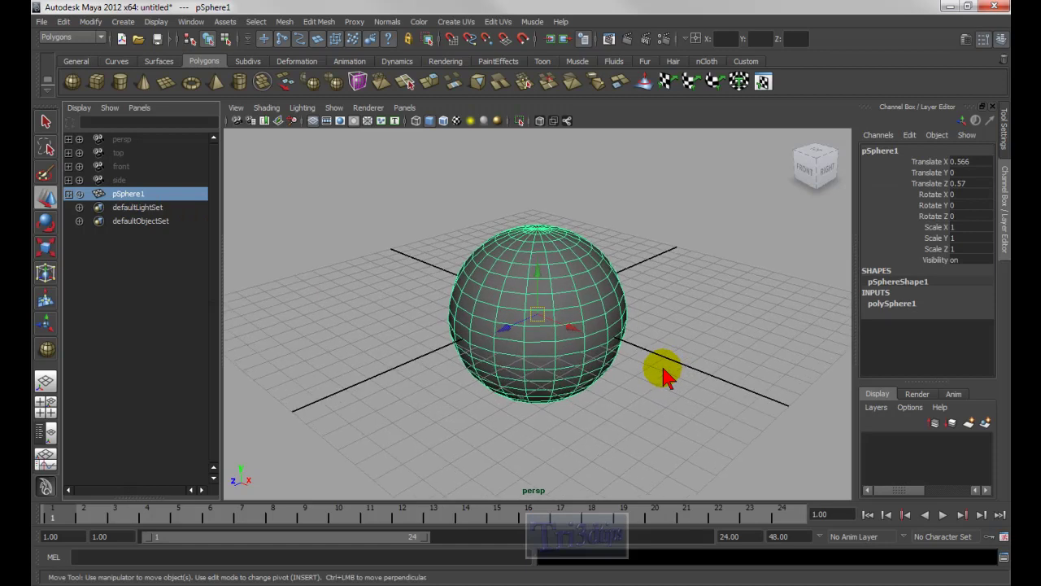
scroll(488, 298, "up", 2)
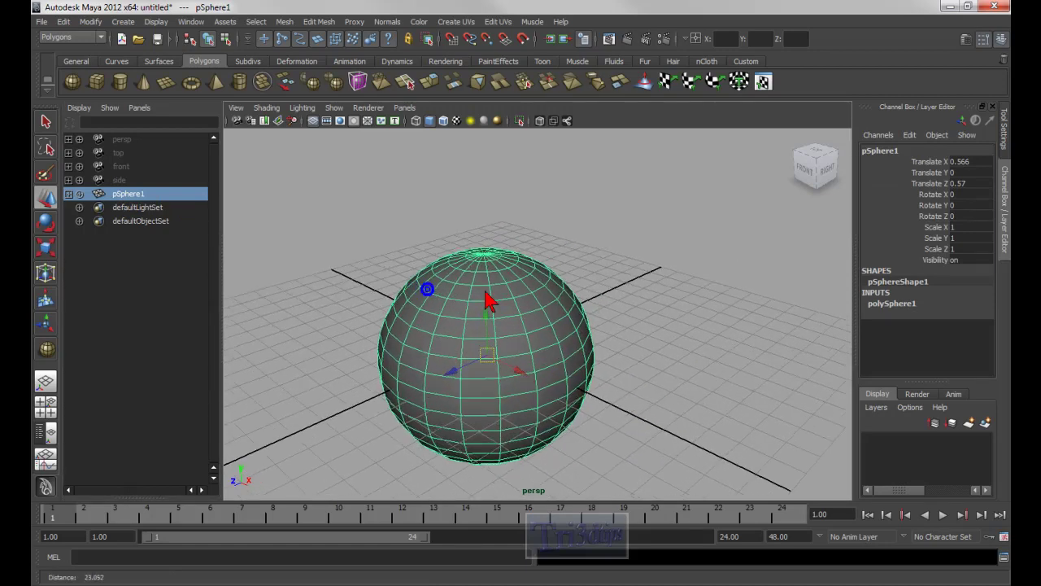
middle_click_drag(580, 267, 639, 270, "alt")
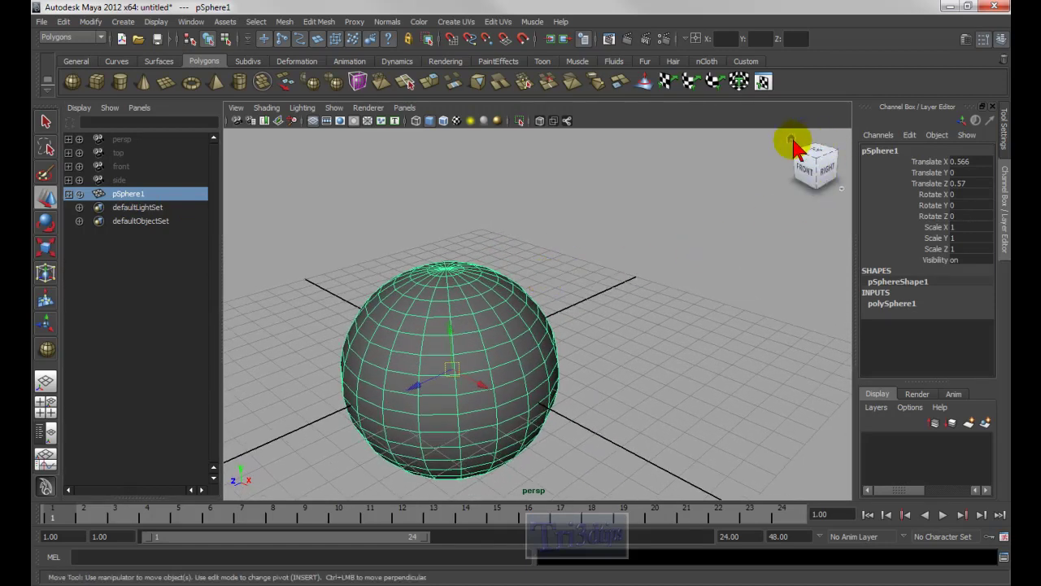
scroll(557, 220, "down", 3)
middle_click_drag(558, 220, 597, 193, "alt")
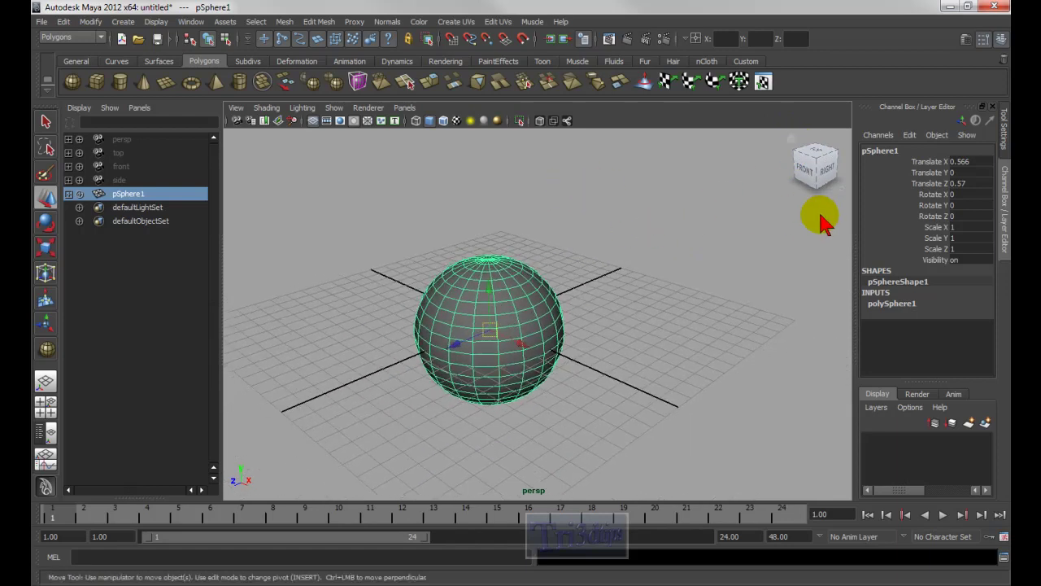
Step: Inspect the ViewCube's context options, dismissing them without choosing one, and view the whole sphere and grid
right_click(805, 163)
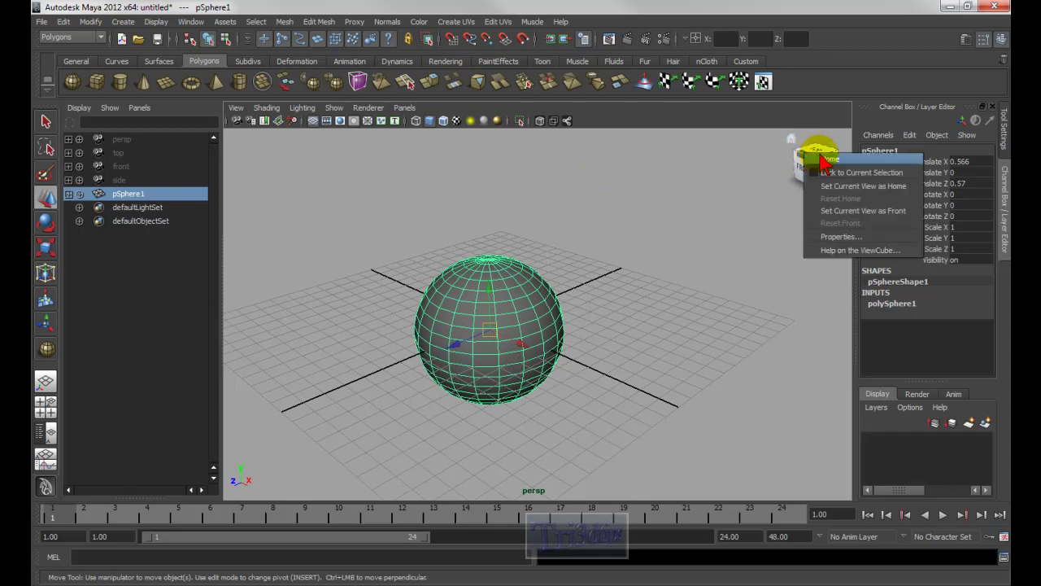
left_click(701, 169)
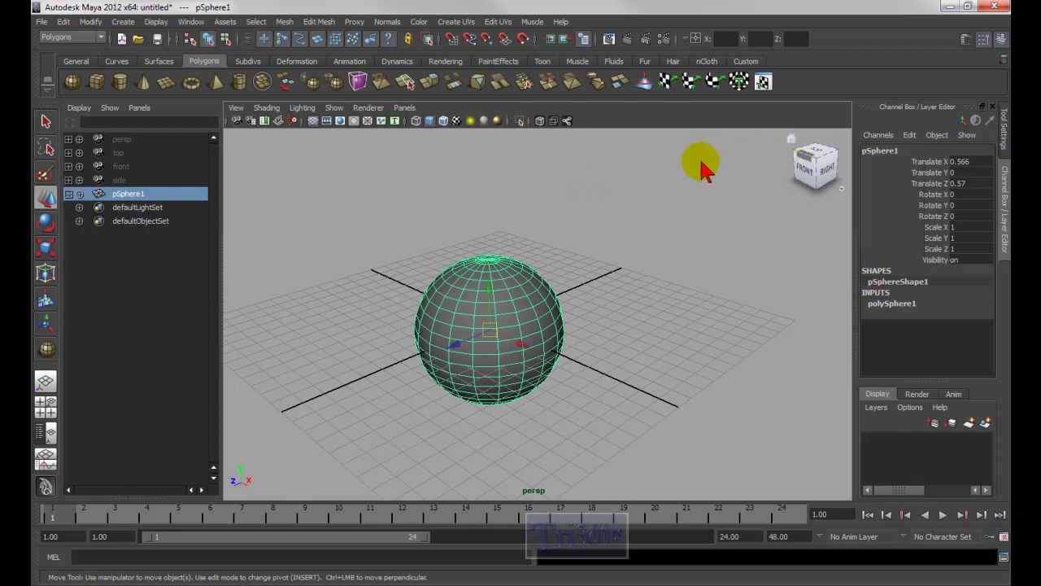
right_click(843, 192)
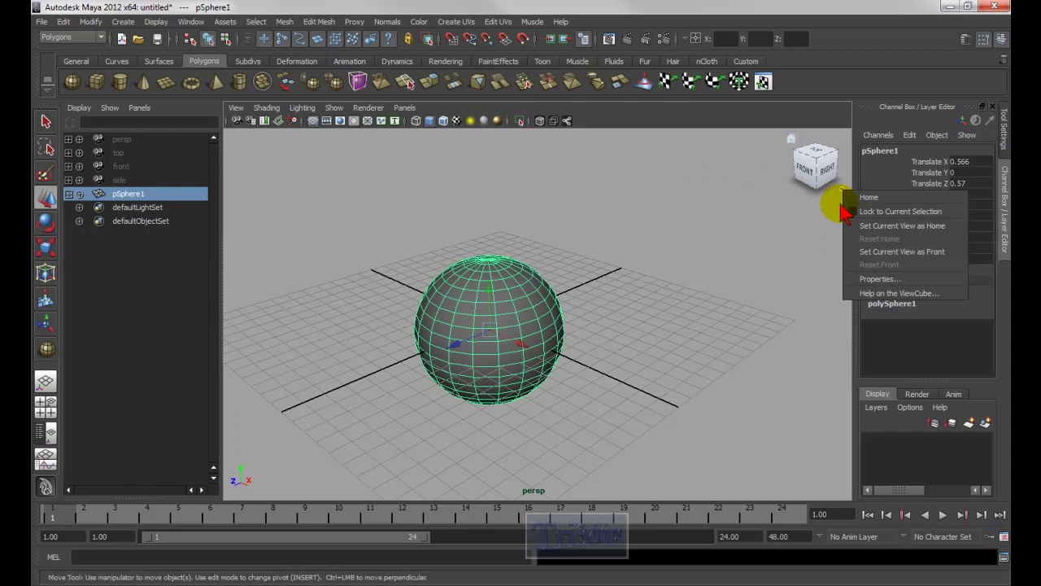
right_click_drag(643, 274, 575, 251, "alt")
mouse_move(576, 251)
middle_mouse_down("alt")
mouse_move(632, 236)
mouse_move(577, 239)
middle_mouse_up("alt")
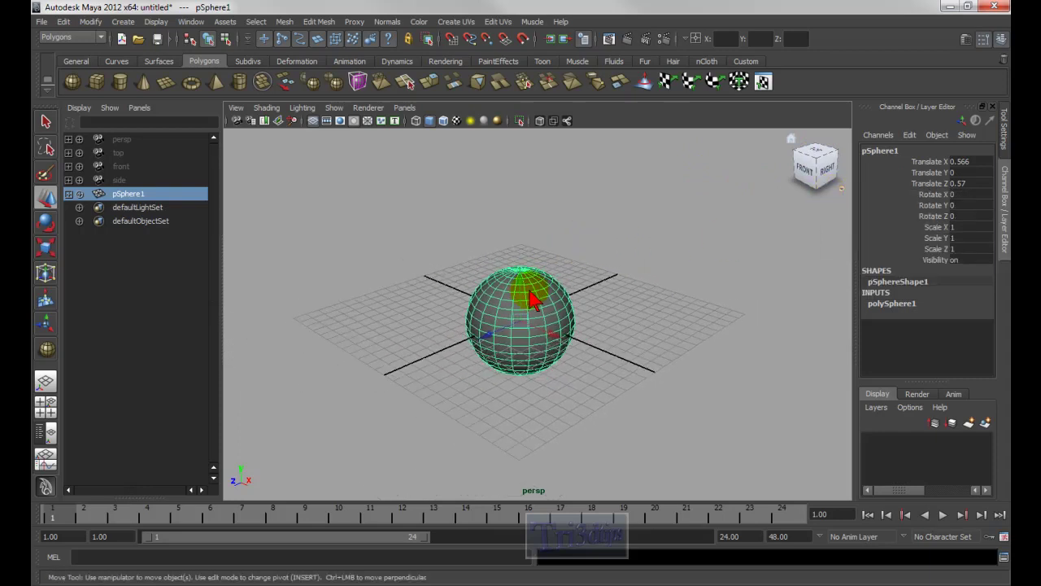
left_click(542, 349)
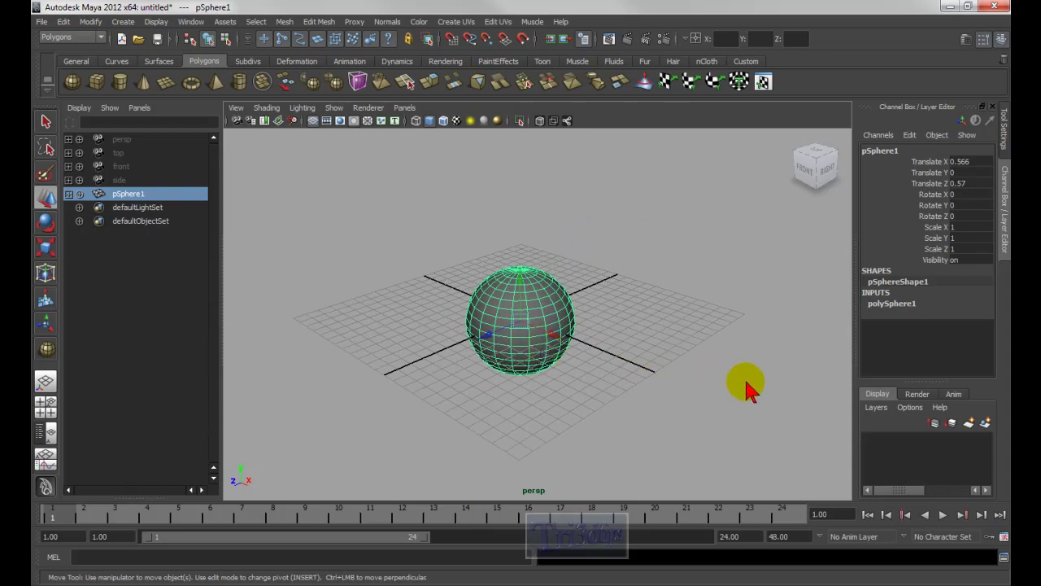
Step: Dolly, pan and orbit the perspective camera through several distinct views, ending with a view from beneath the sphere
right_click_drag(748, 390, 458, 337, "alt")
middle_click_drag(651, 316, 427, 183, "alt")
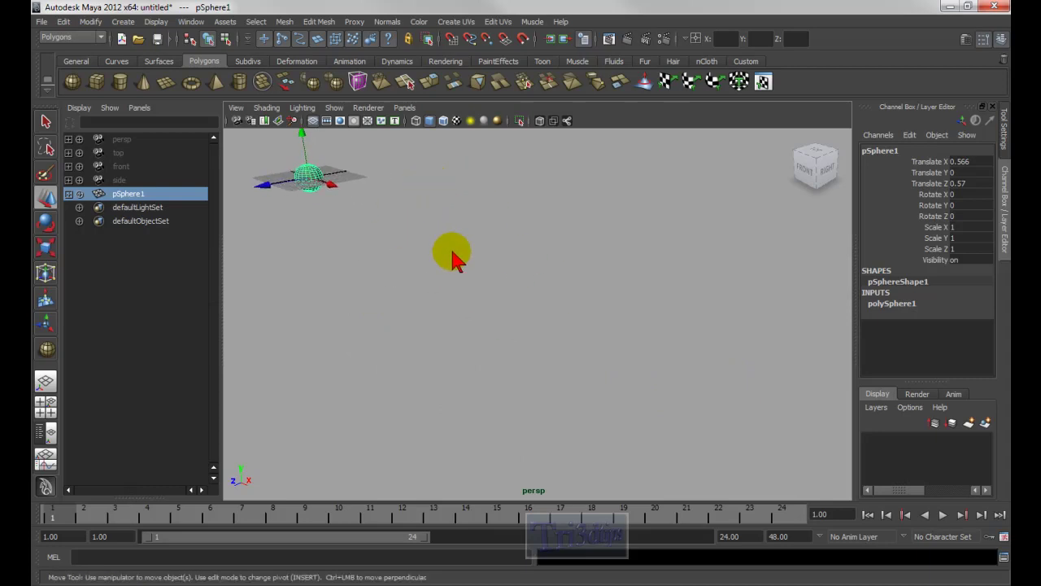
middle_click_drag(337, 181, 291, 458, "alt")
left_click_drag(290, 458, 291, 394, "alt")
middle_click_drag(291, 395, 762, 464, "alt")
middle_click_drag(707, 407, 646, 349, "alt")
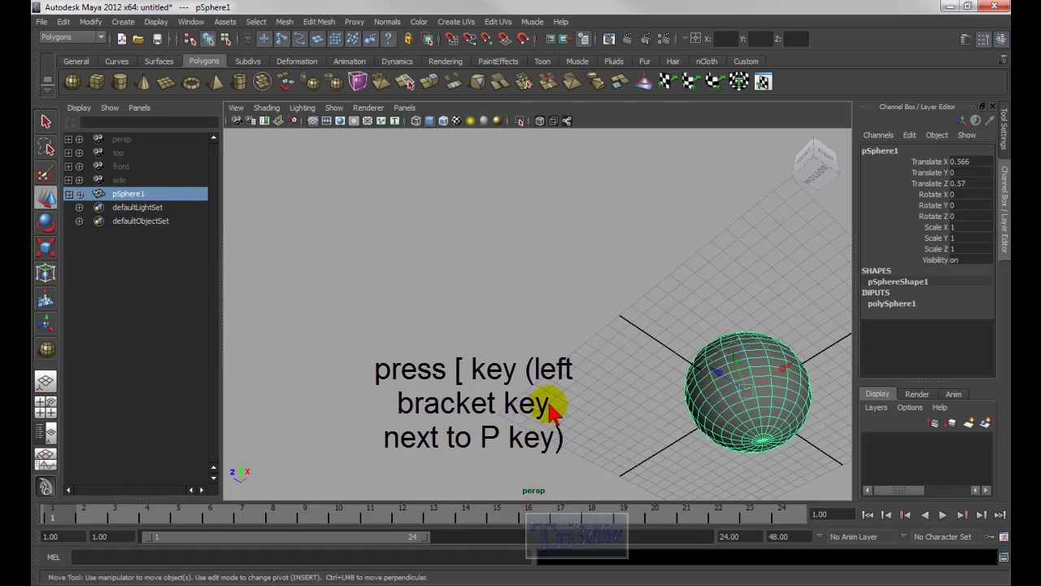
Step: Step backward through the perspective camera's previous views to the one with the small, distant sphere
key("bracketleft")
key("bracketleft")
key("bracketleft")
key("bracketleft")
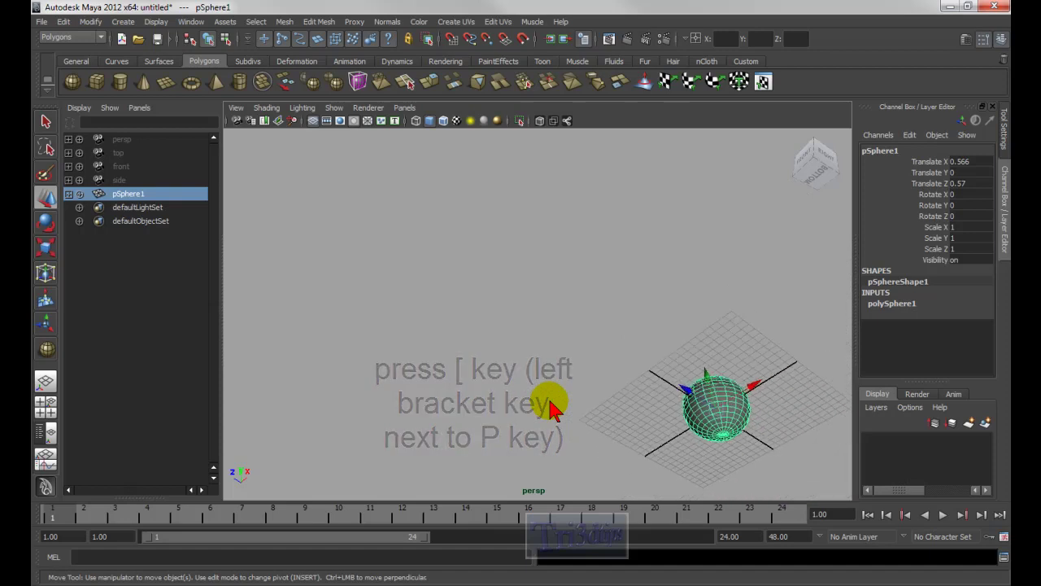
key("bracketleft")
key("bracketleft")
key("bracketleft")
key("bracketleft")
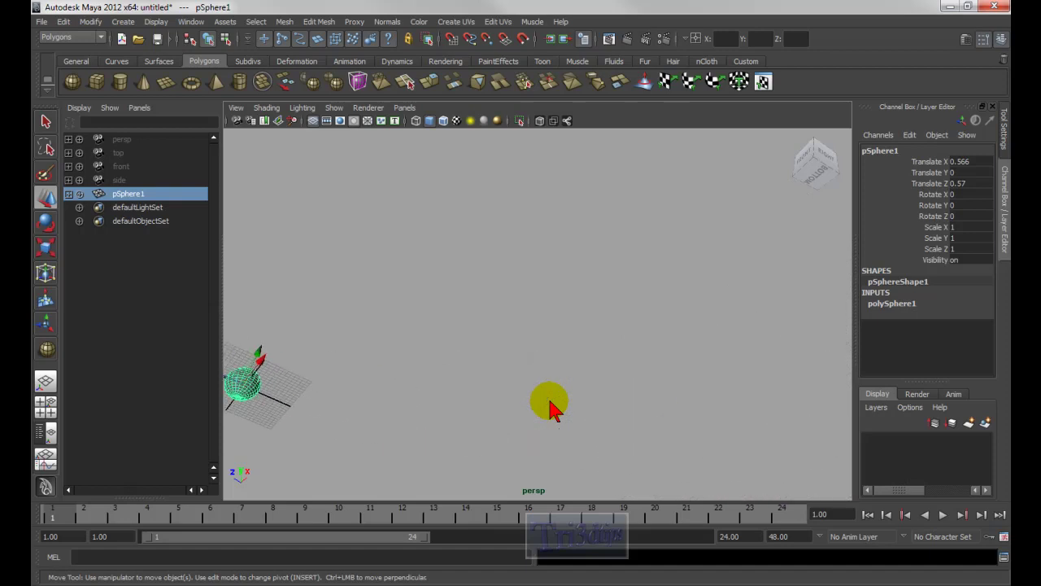
key("bracketleft")
key("bracketleft")
key("bracketleft")
key("bracketleft")
key("bracketleft")
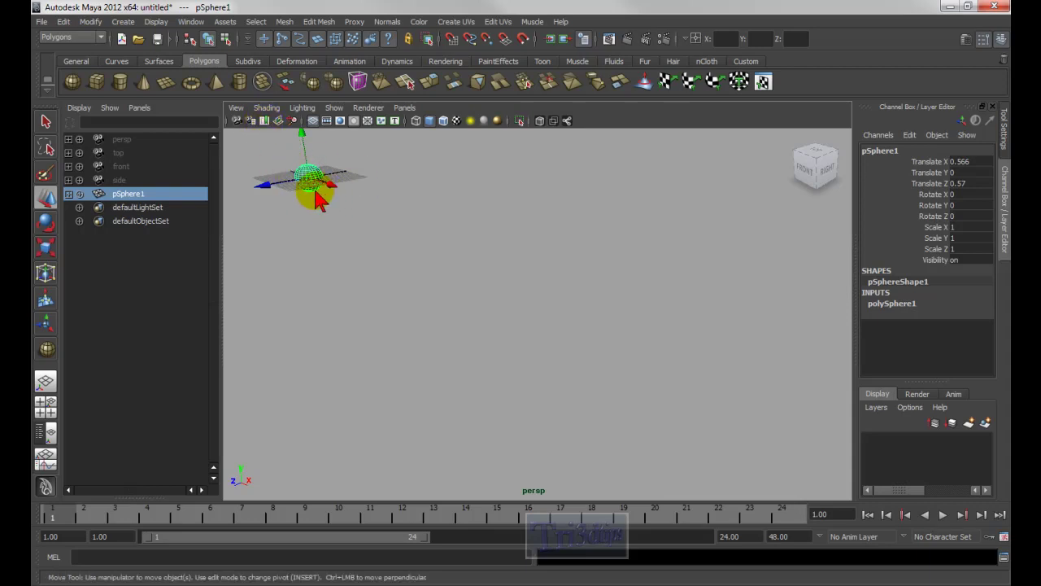
Step: Pan the distant sphere slightly and step forward through the perspective camera's view history
middle_click_drag(325, 194, 332, 205, "alt")
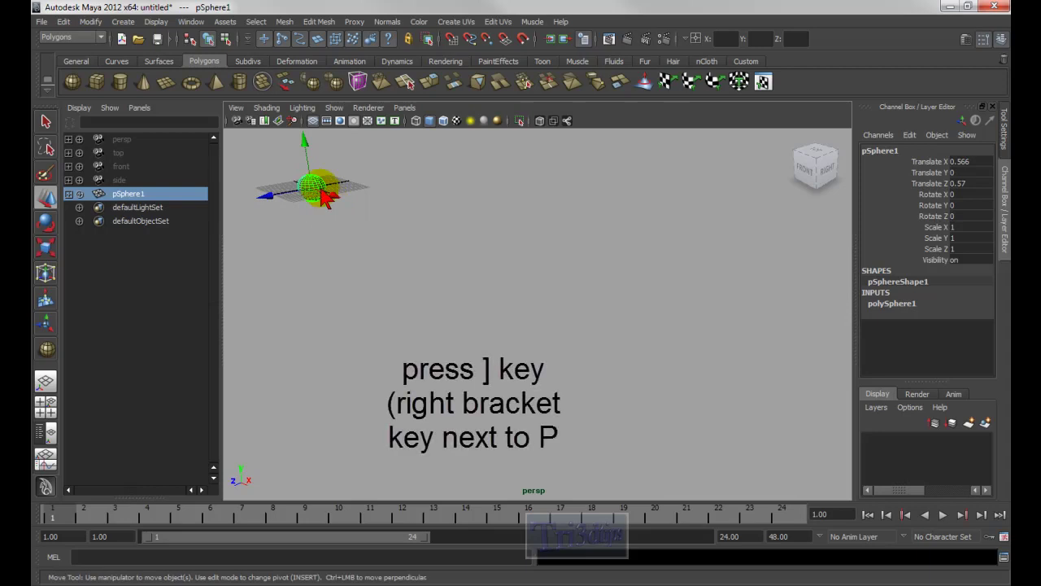
key("bracketright")
key("bracketright")
key("bracketright")
key("bracketright")
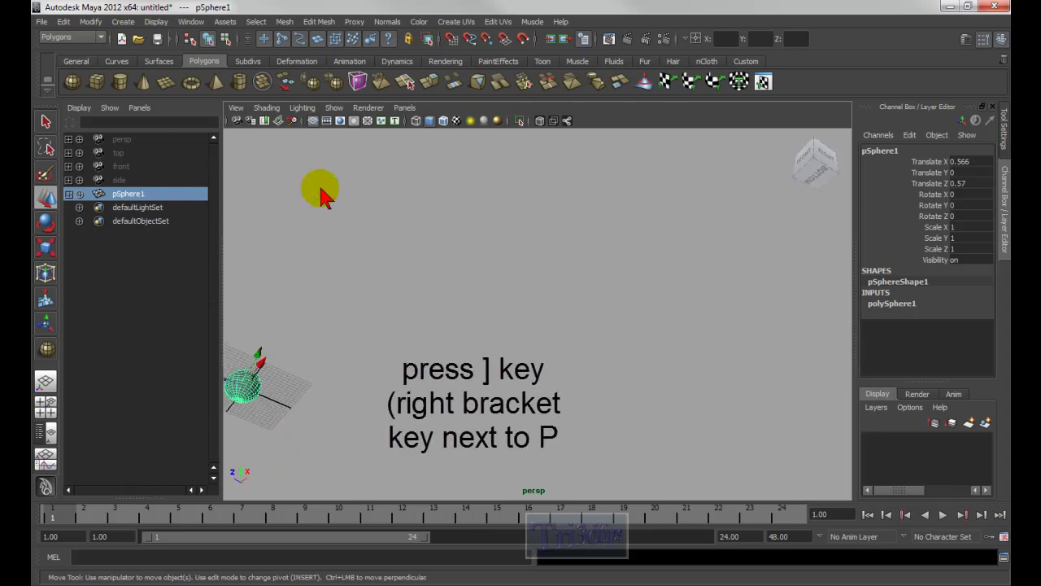
key("bracketright")
key("bracketright")
key("bracketright")
key("bracketright")
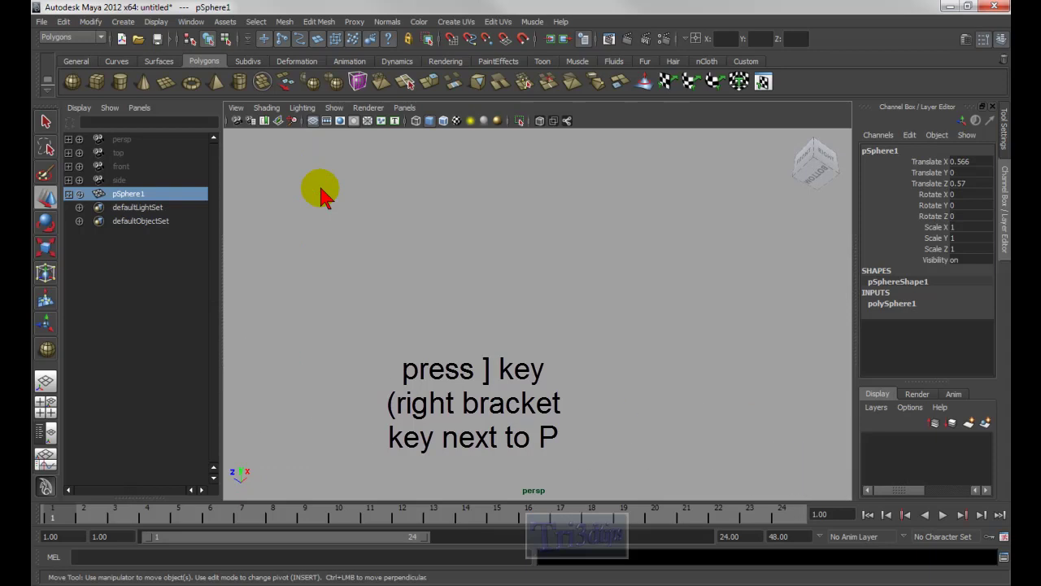
key("bracketright")
key("bracketright")
key("bracketright")
key("bracketright")
key("bracketright")
key("bracketright")
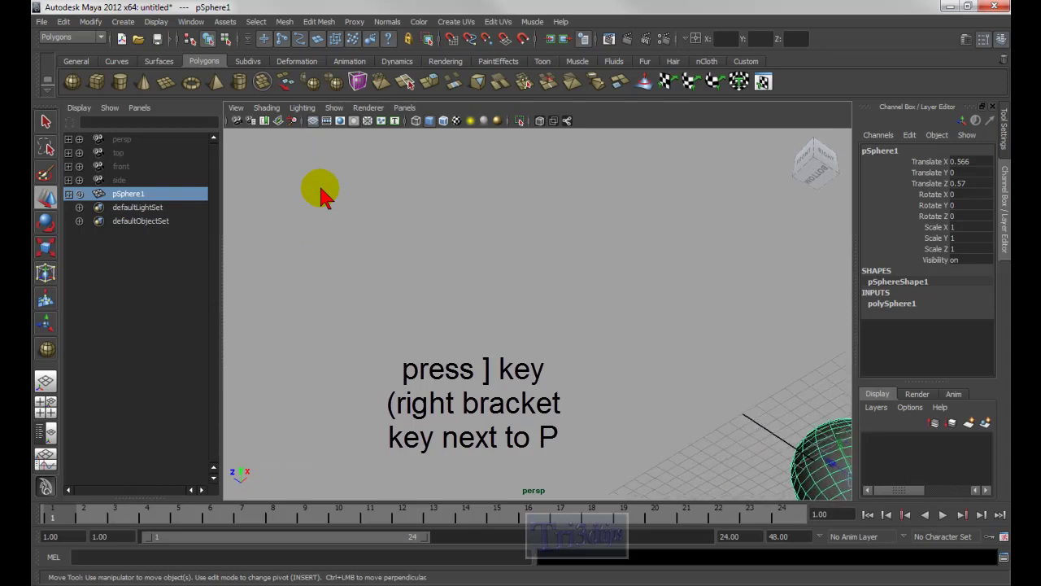
key("bracketright")
key("bracketright")
key("bracketright")
key("bracketright")
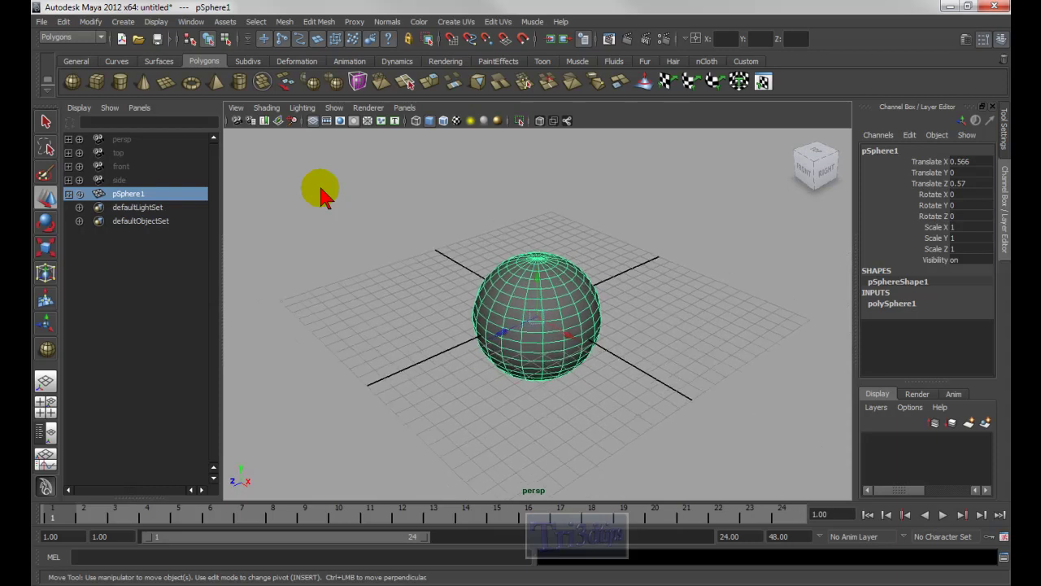
key("bracketright")
key("bracketright")
key("bracketright")
key("bracketright")
key("bracketright")
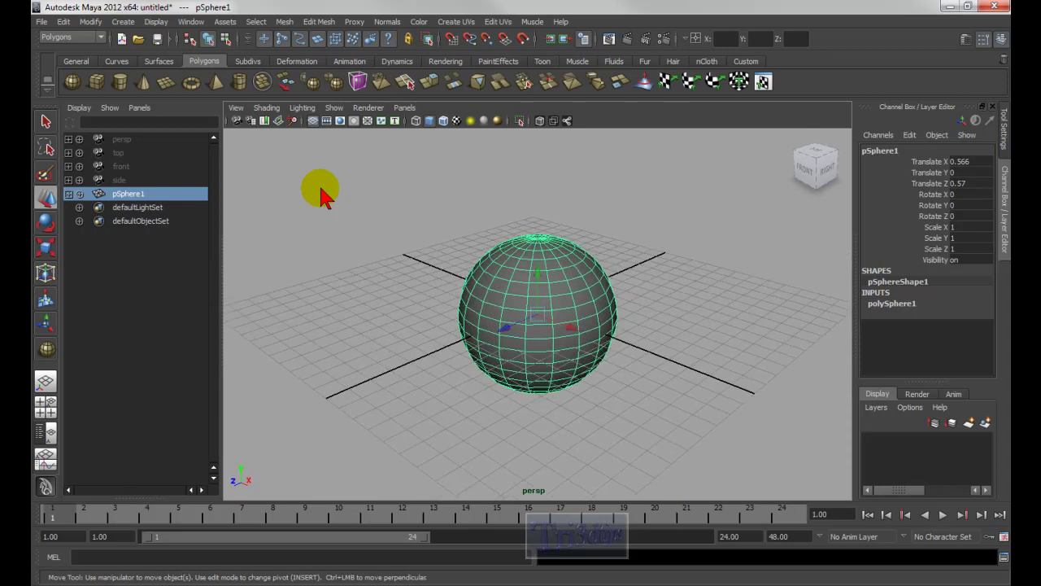
key("bracketright")
key("bracketright")
key("bracketright")
key("bracketright")
key("bracketright")
key("bracketright")
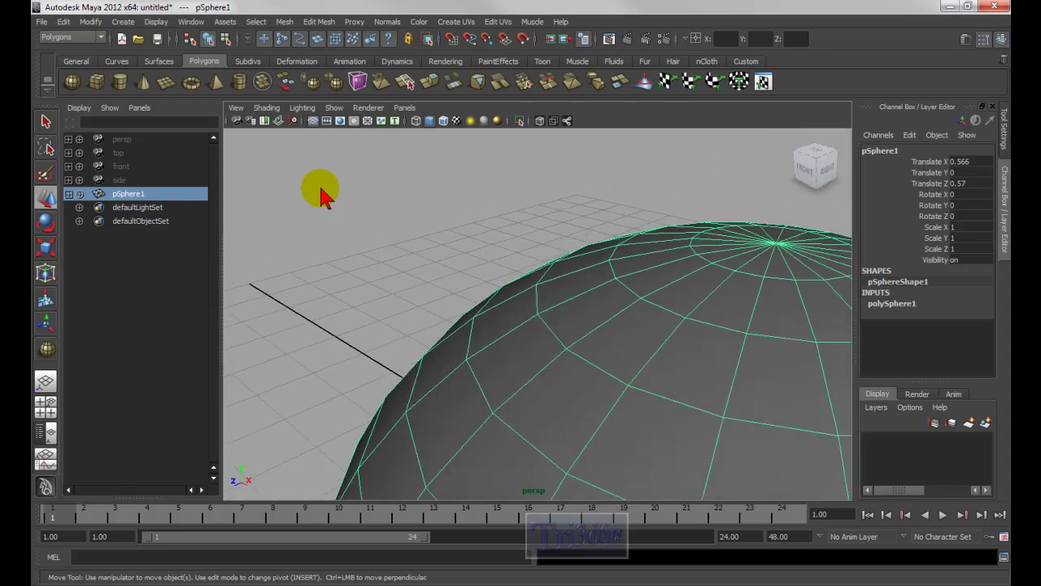
key("bracketright")
key("bracketright")
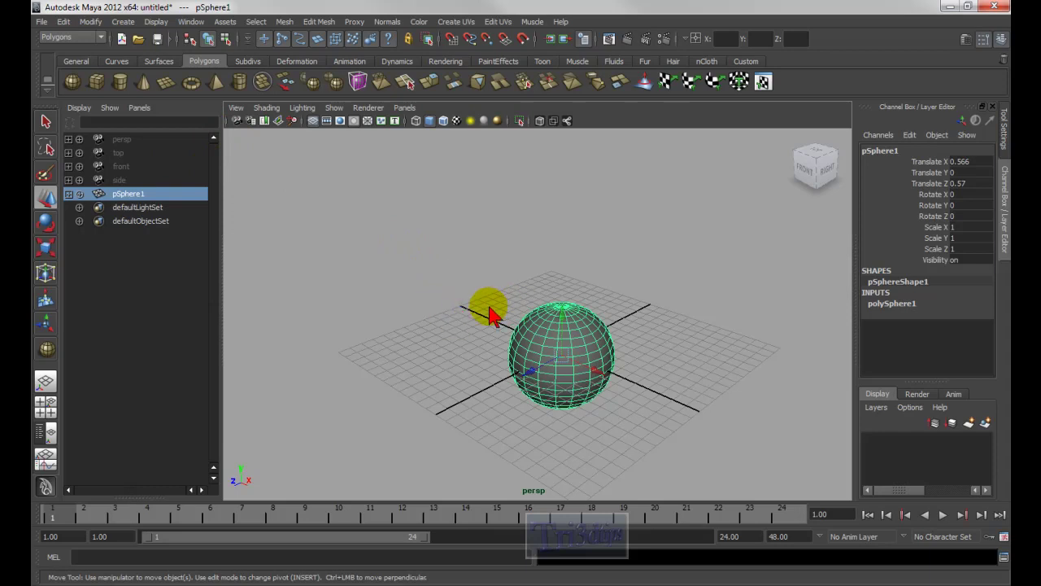
Step: Dolly in, orbit slightly and pan the perspective camera to centre the whole sphere and grid
right_click_drag(487, 309, 552, 308, "alt")
mouse_move(549, 289)
left_mouse_down("alt")
mouse_move(623, 302)
mouse_move(490, 258)
mouse_move(500, 274)
mouse_move(553, 289)
left_mouse_up("alt")
middle_click_drag(551, 284, 506, 258, "alt")
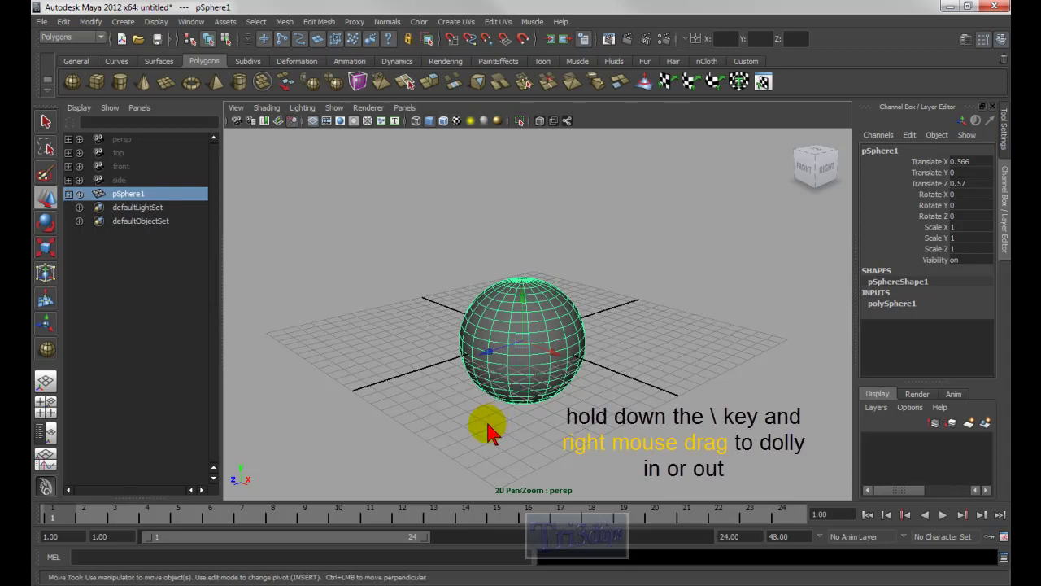
Step: Zoom and pan the perspective image with 2D Pan/Zoom, deselect the sphere, and return to normal camera navigation
right_click_drag(488, 431, 579, 435)
middle_click_drag(610, 418, 683, 416)
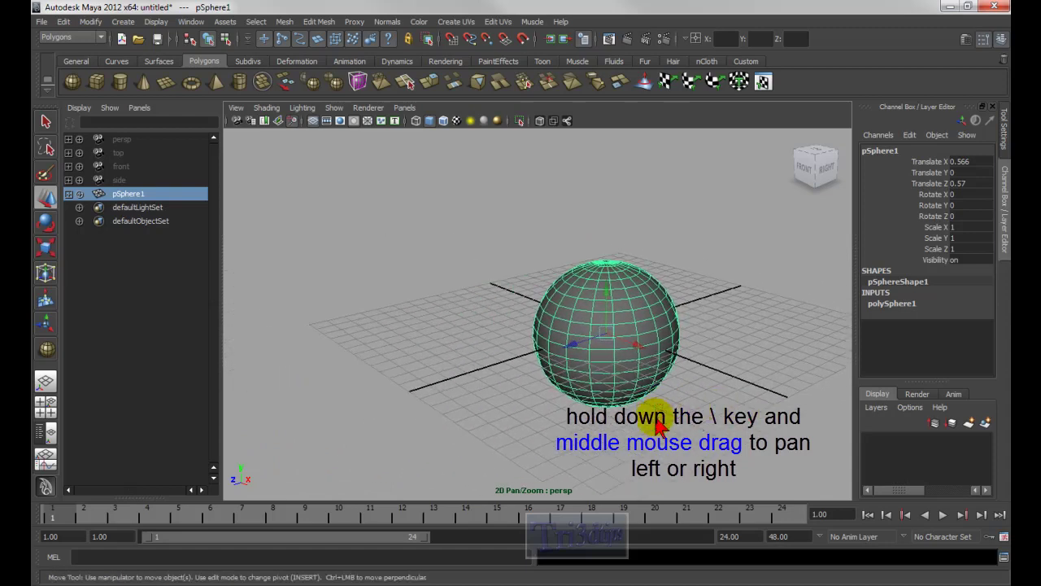
left_click(656, 428)
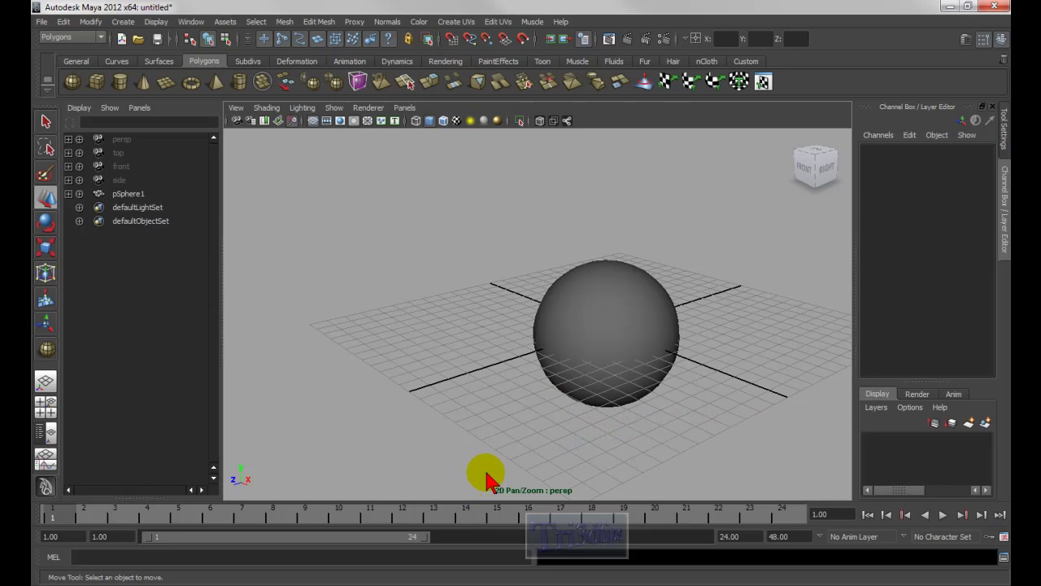
key("backslash")
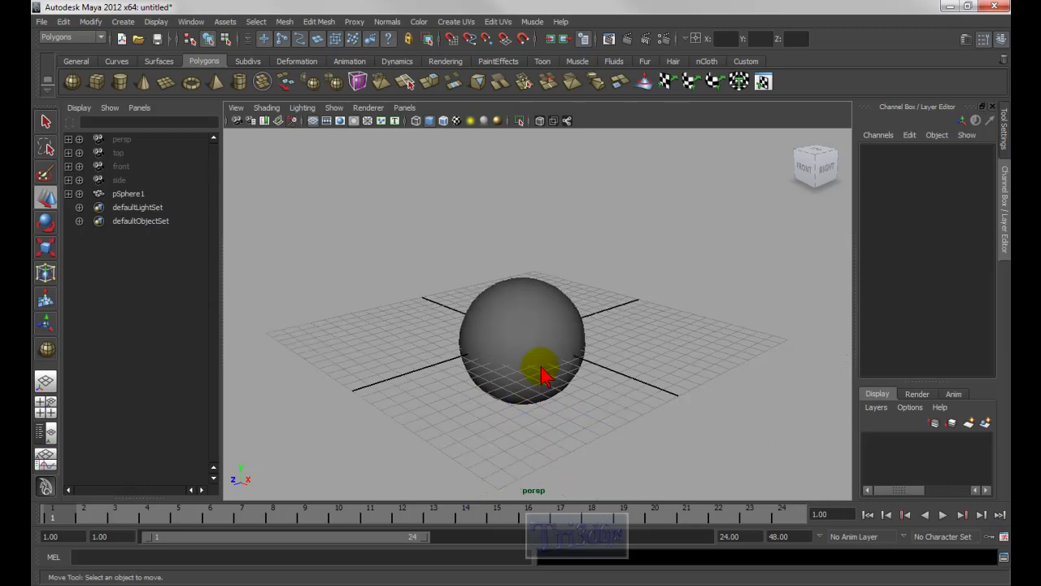
left_click_drag(558, 419, 658, 421, "alt")
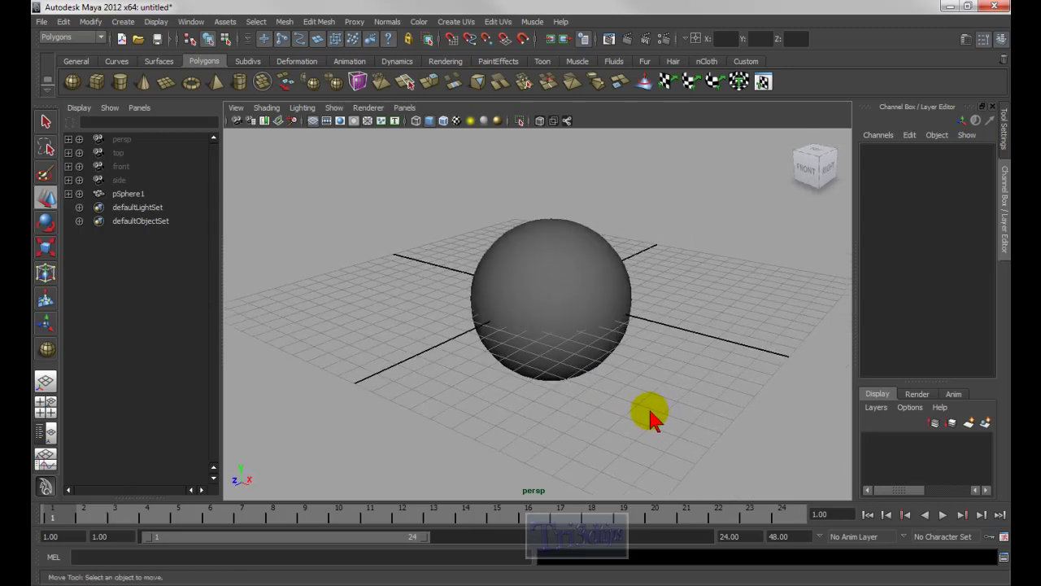